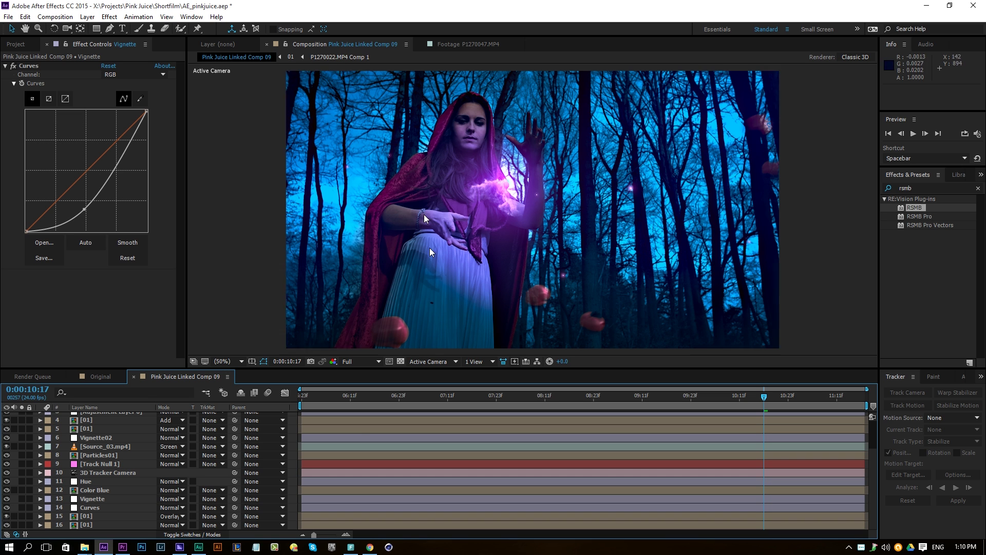
# Switch to the Original composition, move the playhead to 0:00:11:22 and set the preview resolution to Full.
pyautogui.click(22, 524)
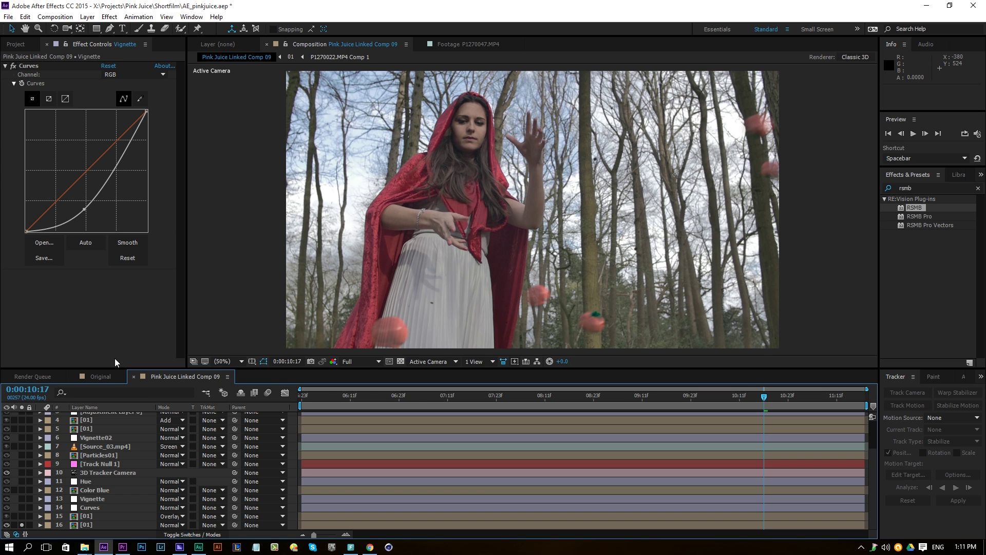
pyautogui.click(101, 377)
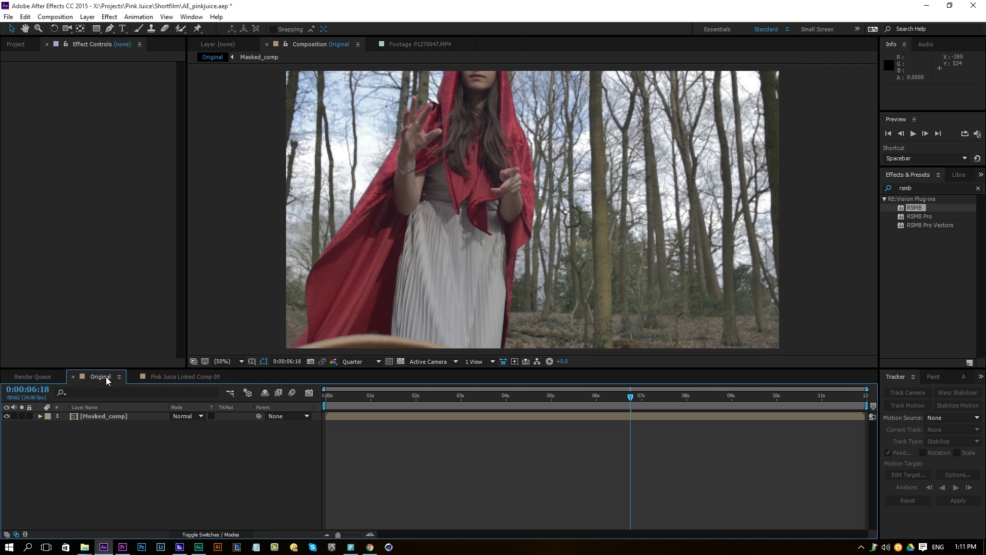
pyautogui.moveTo(656, 404); pyautogui.dragTo(865, 405)
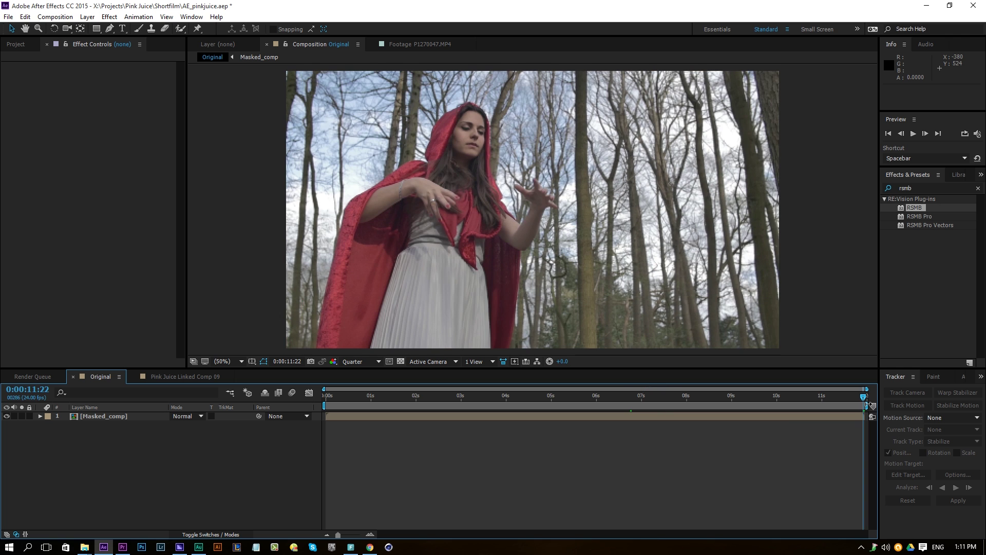
pyautogui.click(862, 417)
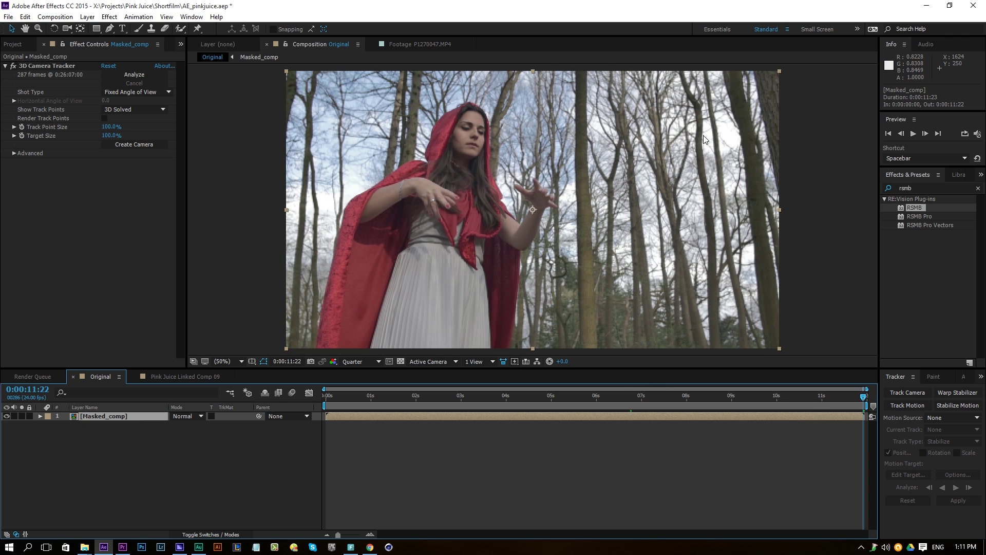
pyautogui.click(360, 362)
pyautogui.click(354, 385)
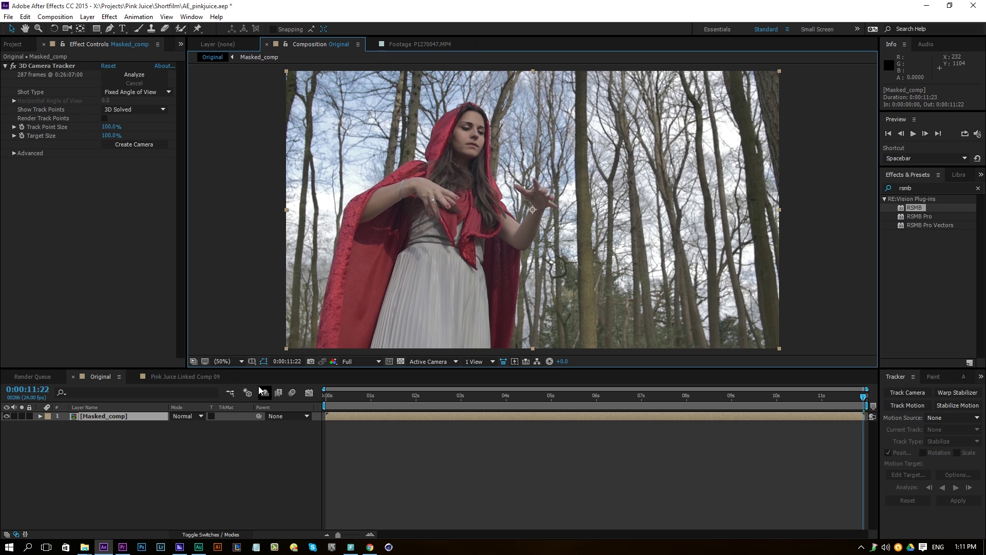
# Duplicate the Masked_comp layer and remove the 3D Camera Tracker effect from the upper copy.
pyautogui.click(156, 416)
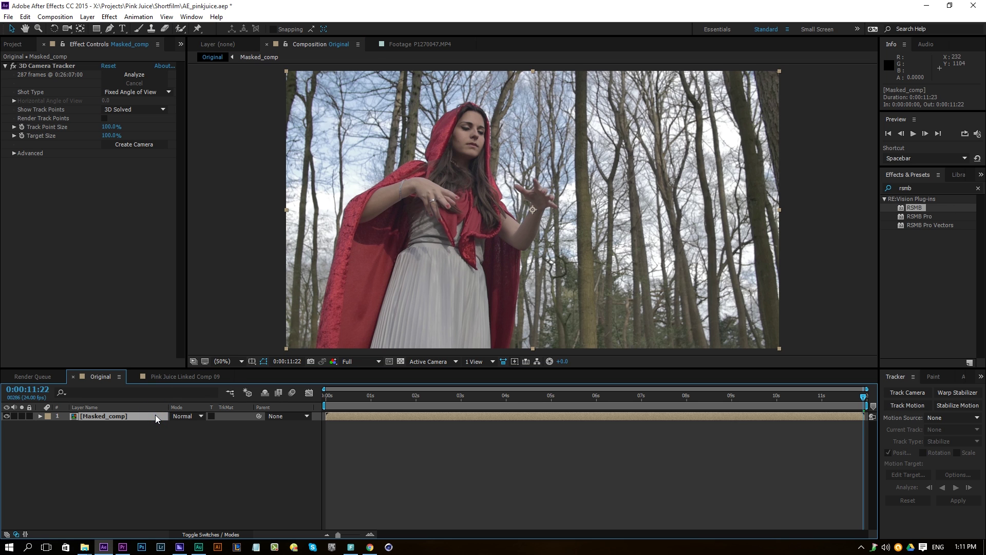
pyautogui.hotkey('ctrl', 'd')
pyautogui.click(57, 65)
pyautogui.press('Delete')
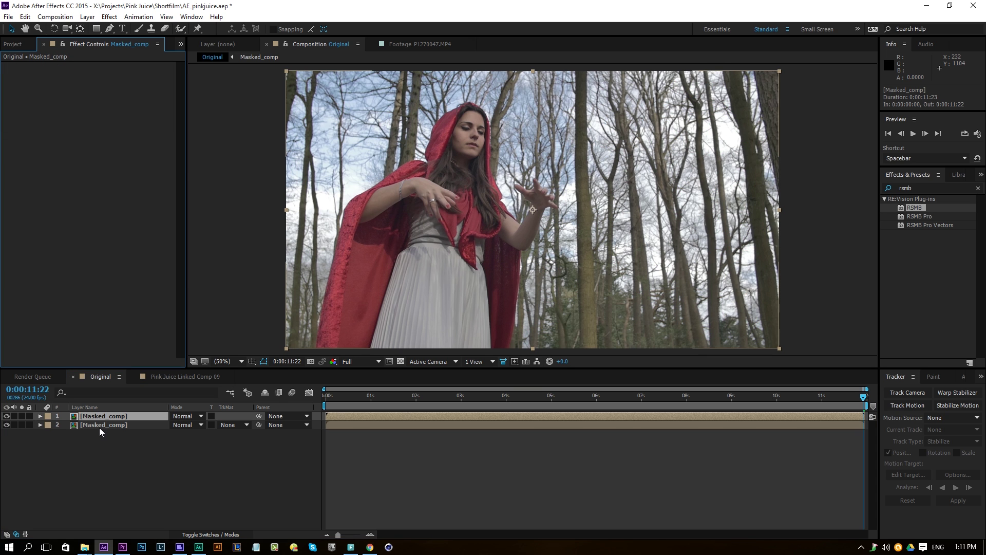
pyautogui.click(113, 415)
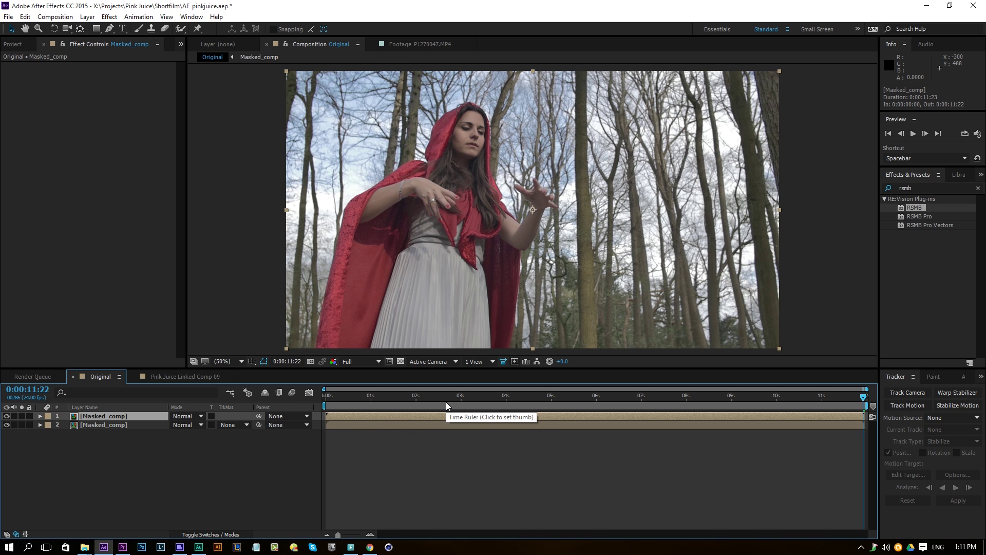
pyautogui.click(337, 422)
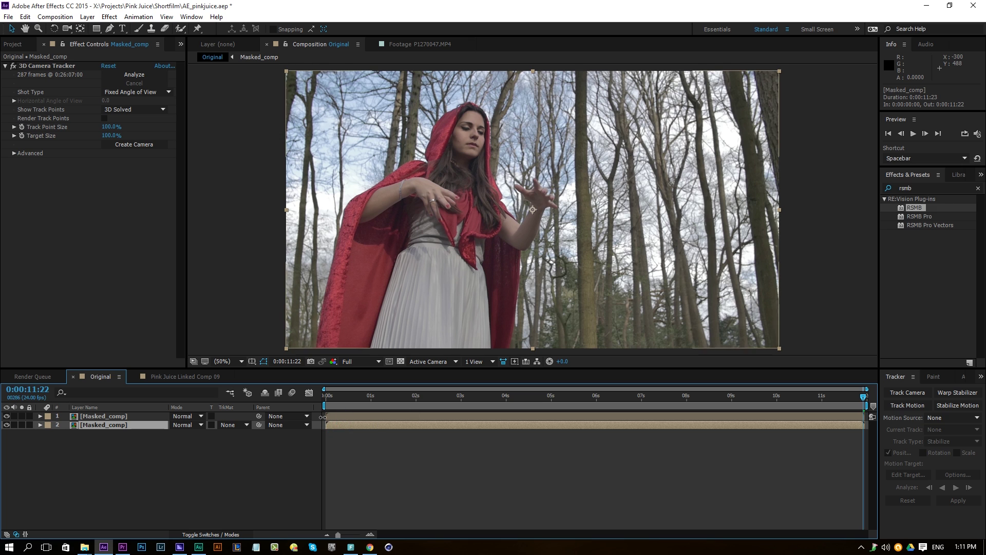
pyautogui.click(227, 446)
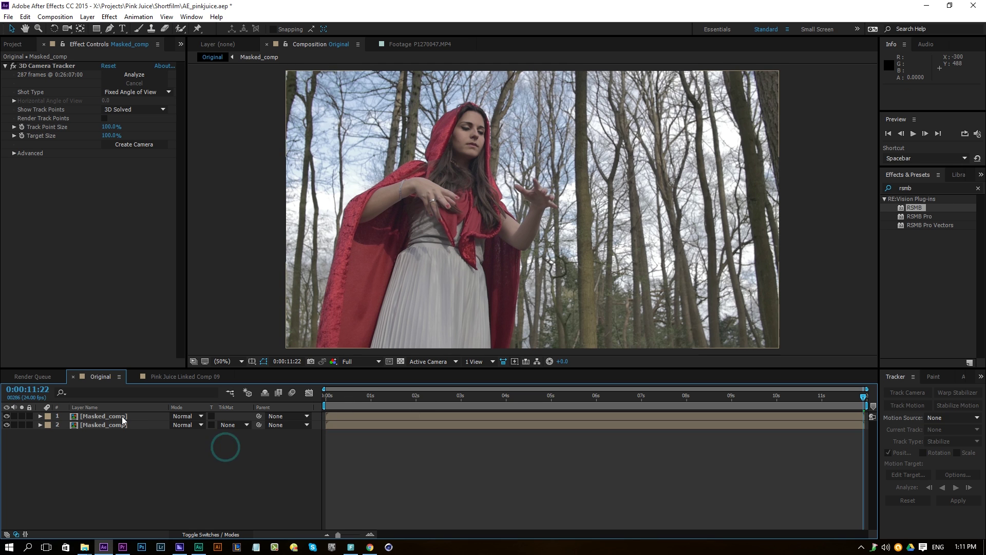
# Apply the Tint color correction effect to the upper Masked_comp layer.
pyautogui.click(121, 417)
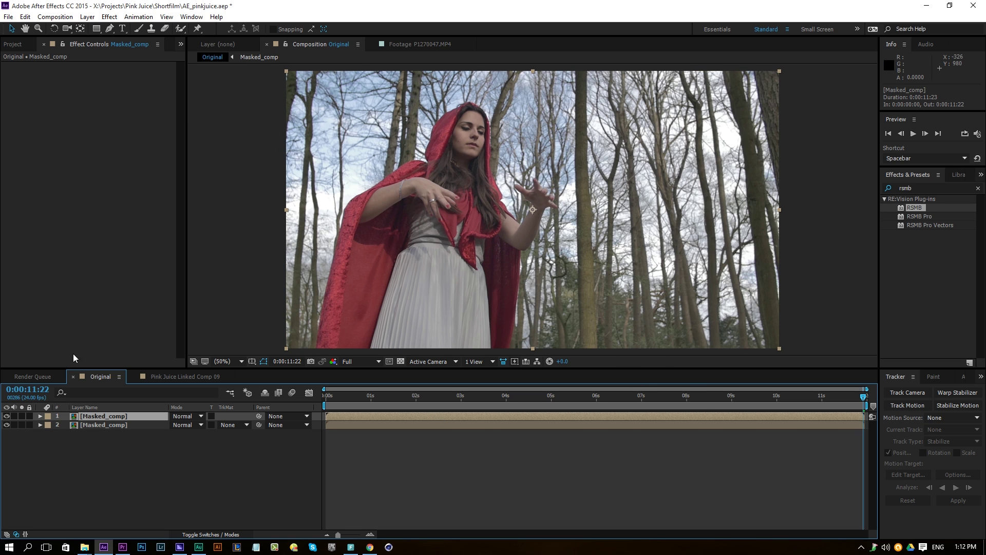
pyautogui.click(92, 425)
pyautogui.click(102, 417)
pyautogui.click(109, 17)
pyautogui.moveTo(65, 123)
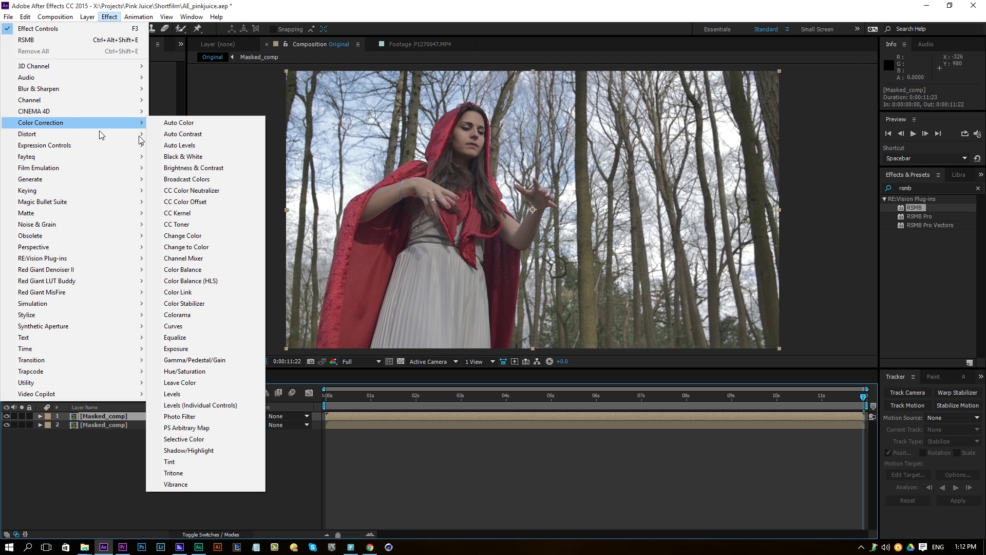
pyautogui.click(170, 462)
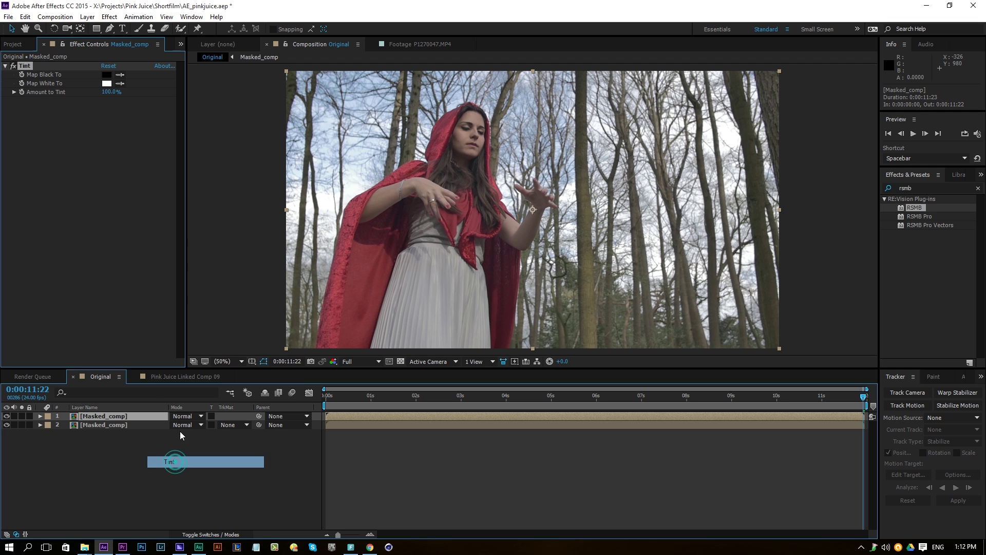
# Add a Levels effect to the upper Masked_comp layer with Input Black at 0.0941 and Gamma at 0.84.
pyautogui.click(110, 17)
pyautogui.moveTo(50, 126)
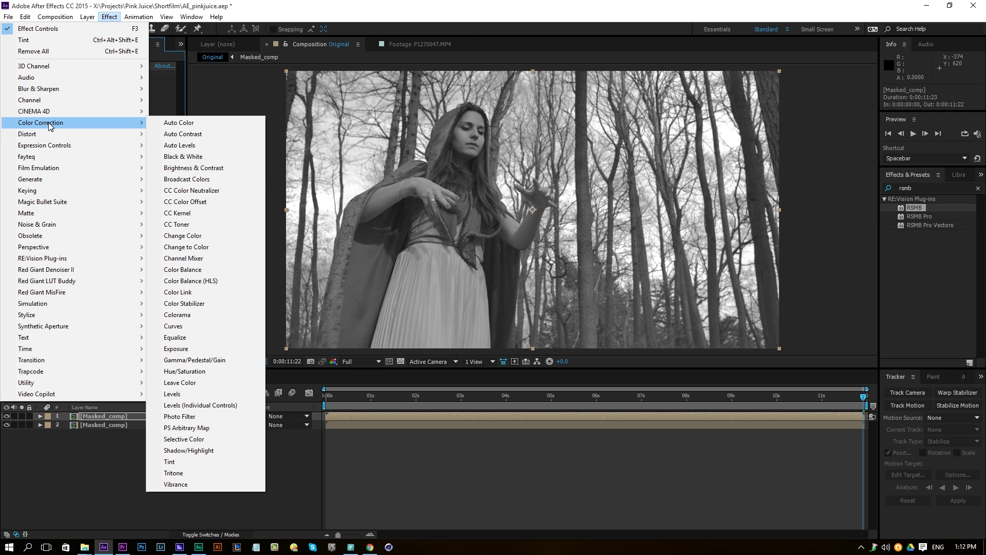
pyautogui.click(181, 397)
pyautogui.moveTo(34, 162); pyautogui.dragTo(109, 162)
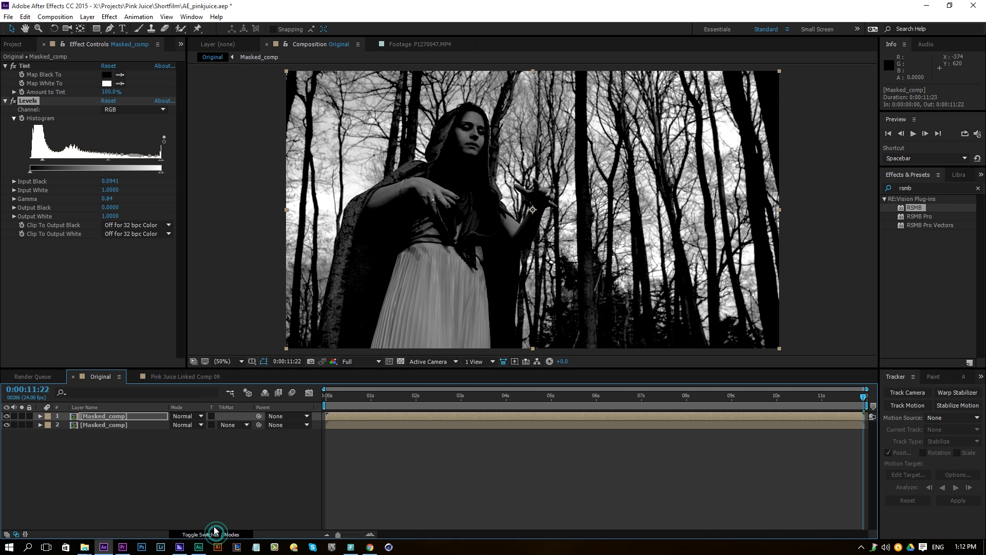
# Set the upper Masked_comp layer's blending mode to Overlay and its opacity to 35%.
pyautogui.click(191, 414)
pyautogui.click(245, 283)
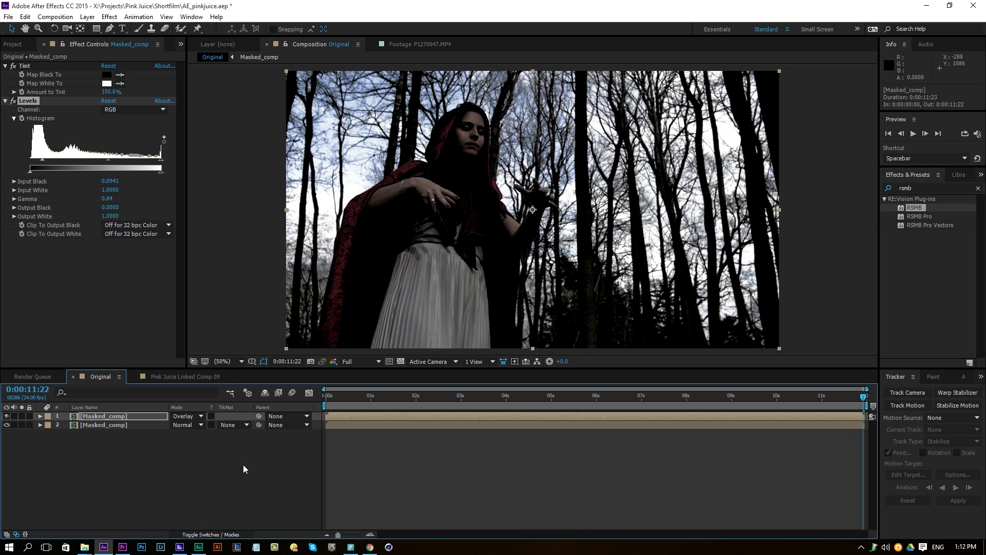
pyautogui.click(129, 416)
pyautogui.press('t')
pyautogui.click(178, 425)
pyautogui.write('0')
pyautogui.press('Return')
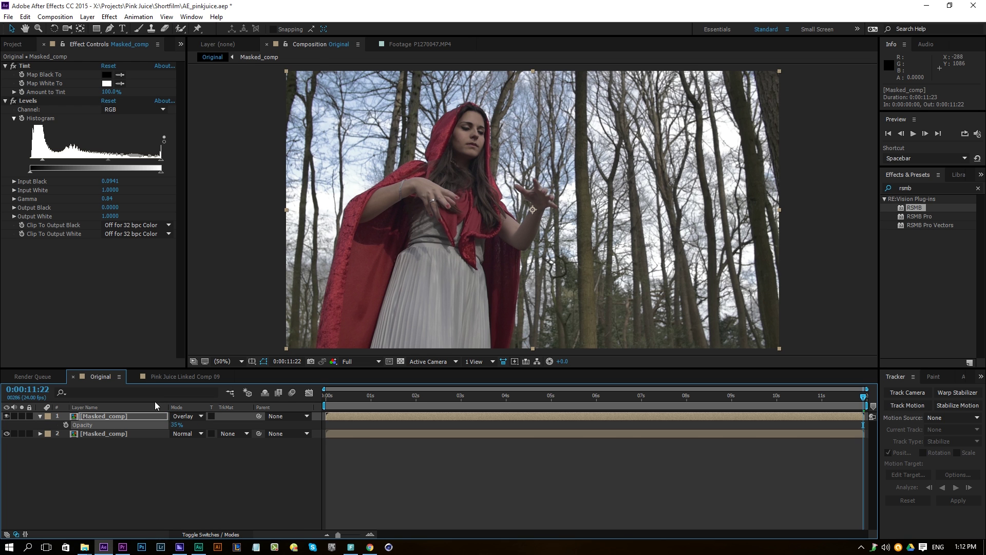
# Compare the image with and without the Overlay layer by toggling its visibility, and collapse its properties.
pyautogui.click(7, 417)
pyautogui.click(6, 417)
pyautogui.click(5, 417)
pyautogui.click(5, 418)
pyautogui.click(40, 416)
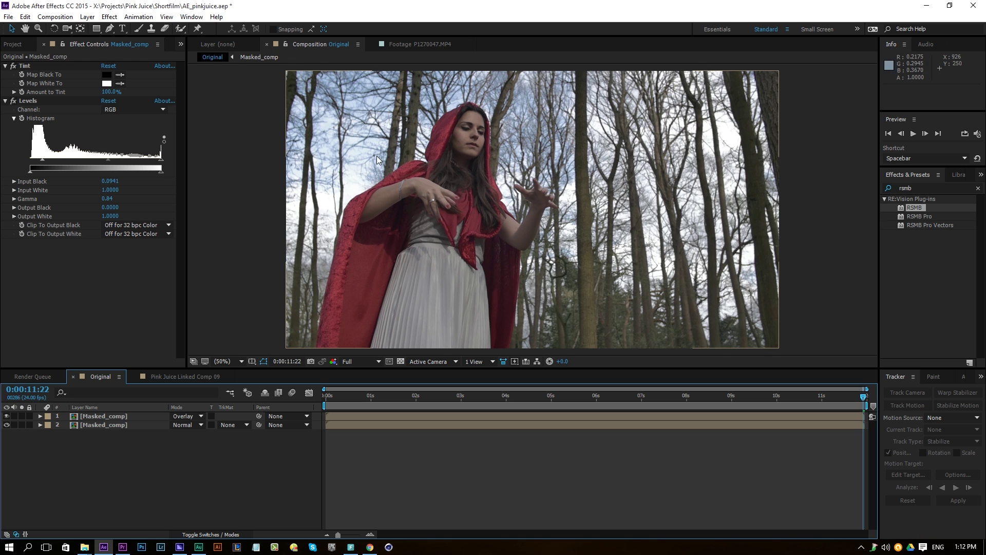
# Create an adjustment layer above both Masked_comp layers and name it Vignette 01.
pyautogui.rightClick(82, 455)
pyautogui.click(98, 448)
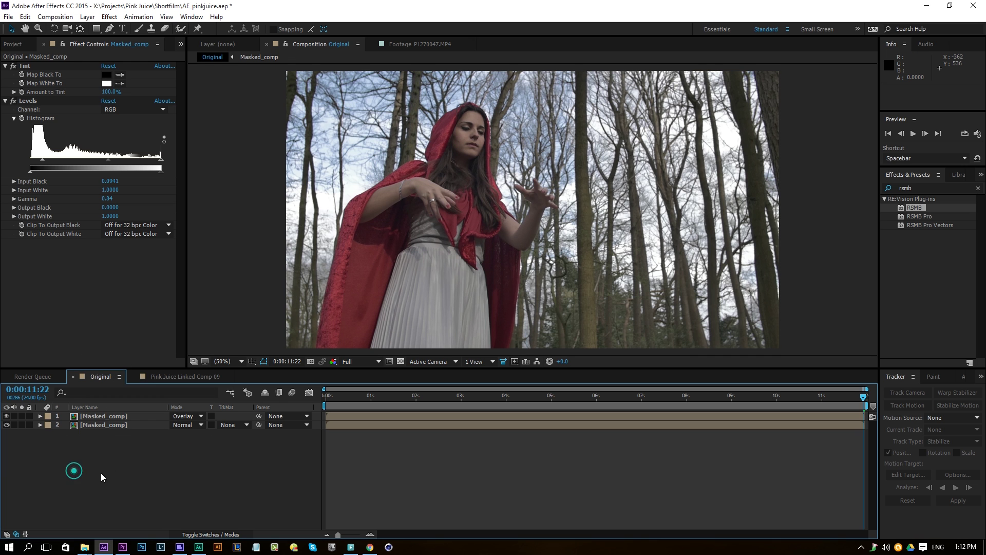
pyautogui.rightClick(101, 444)
pyautogui.moveTo(132, 346)
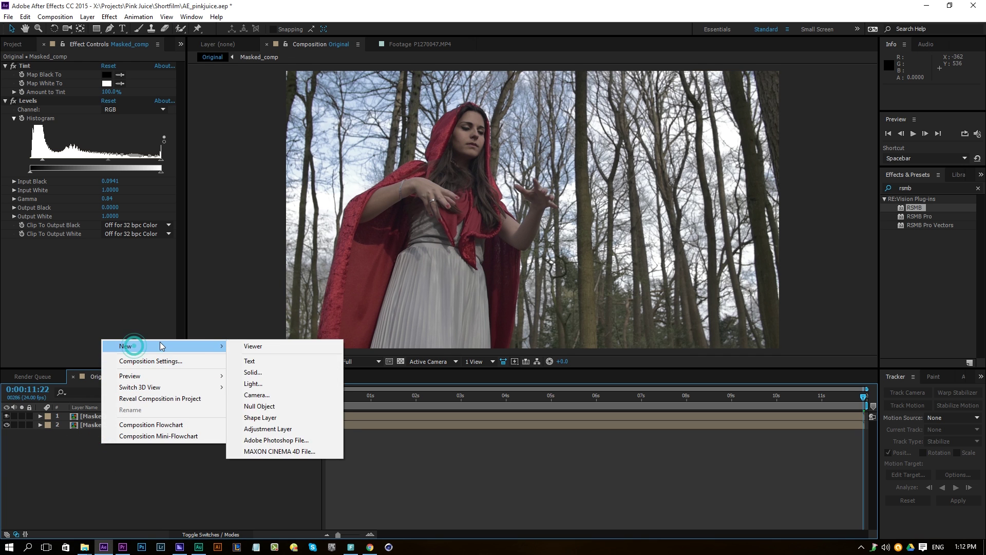
pyautogui.click(266, 431)
pyautogui.press('Return')
pyautogui.write('Vi')
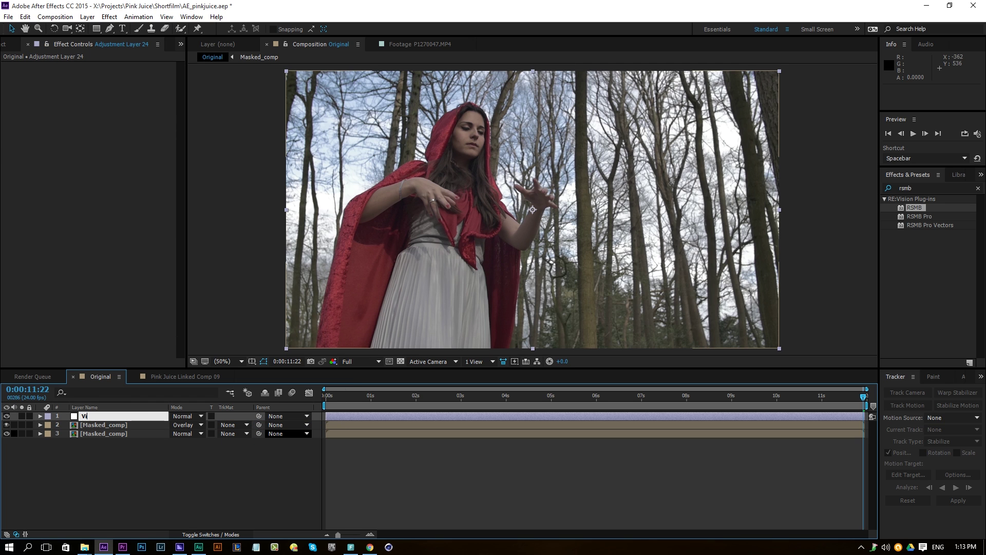
pyautogui.write('gnette 01')
pyautogui.press('Return')
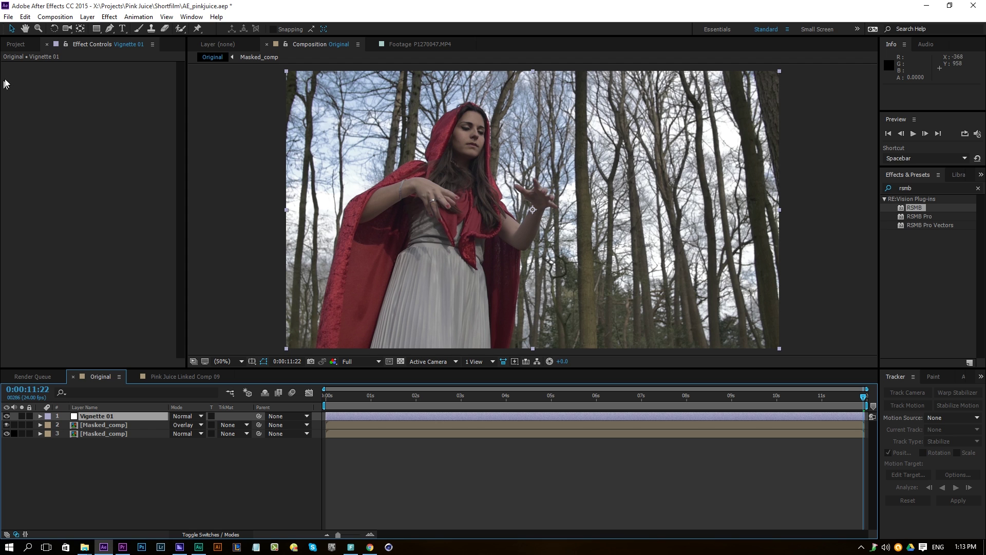
# Draw a closed, curved Pen tool mask around the woman on the Vignette 01 layer, extending beyond the frame edges.
pyautogui.click(109, 28)
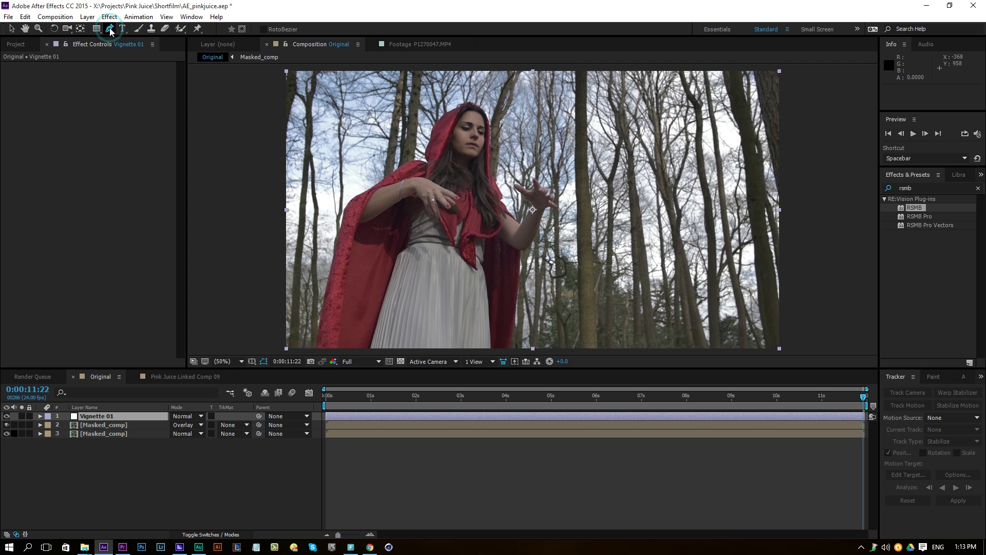
pyautogui.press(',')
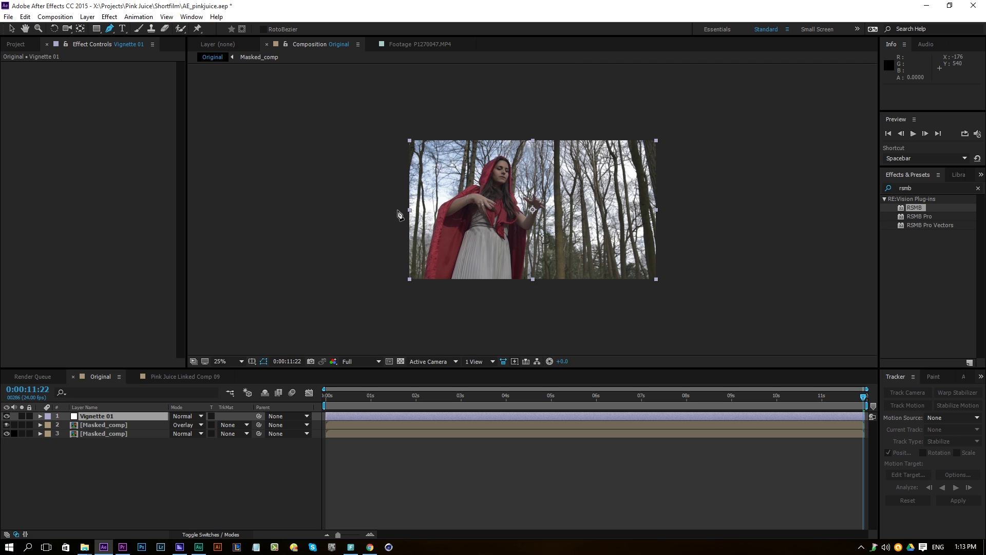
pyautogui.moveTo(402, 217); pyautogui.dragTo(411, 198)
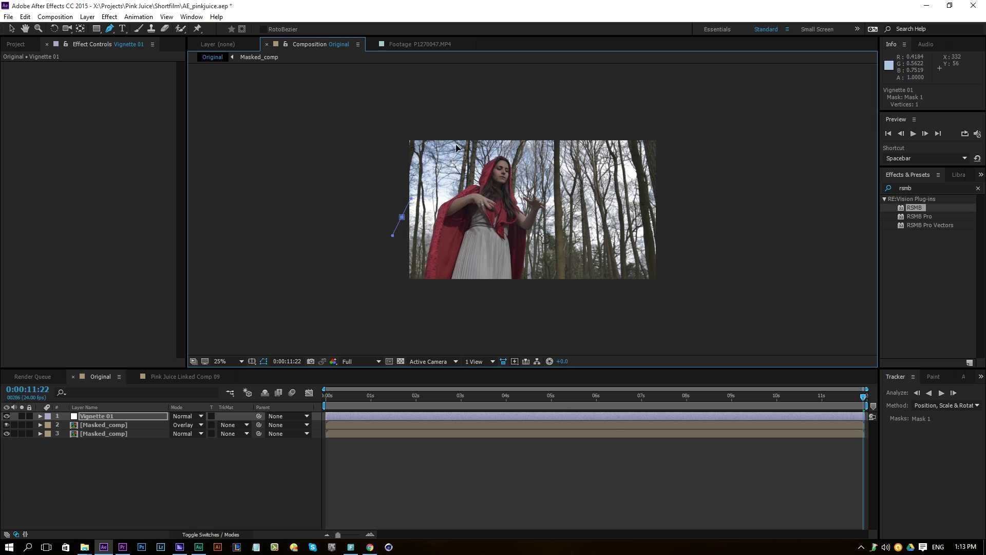
pyautogui.moveTo(543, 123); pyautogui.dragTo(557, 122)
pyautogui.moveTo(586, 173); pyautogui.dragTo(591, 203)
pyautogui.moveTo(567, 282); pyautogui.dragTo(561, 296)
pyautogui.moveTo(477, 322); pyautogui.dragTo(461, 322)
pyautogui.moveTo(384, 313); pyautogui.dragTo(377, 262)
pyautogui.click(401, 216)
# Set the Vignette 01 mask's mode to Subtract and its Mask Feather to 214 pixels.
pyautogui.click(137, 416)
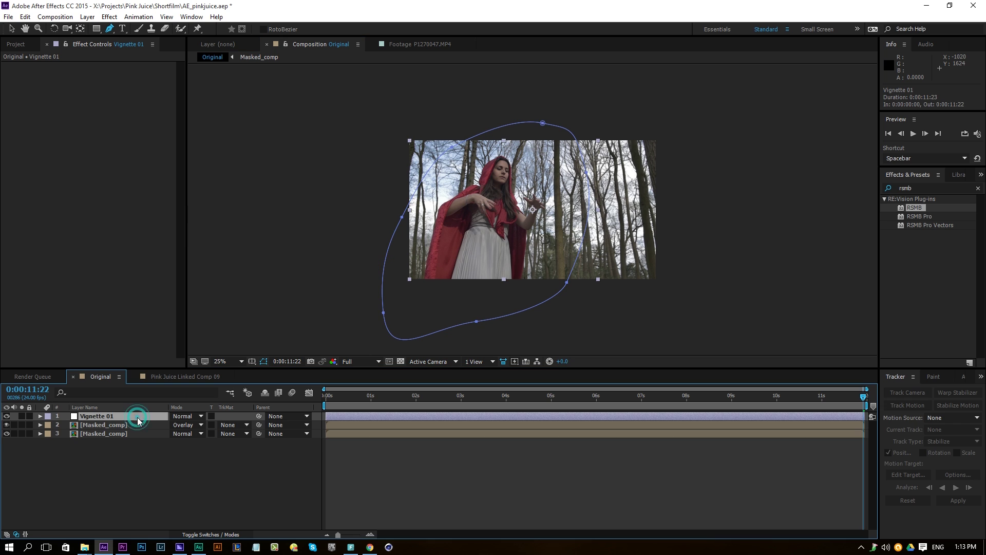
pyautogui.press('f')
pyautogui.click(184, 426)
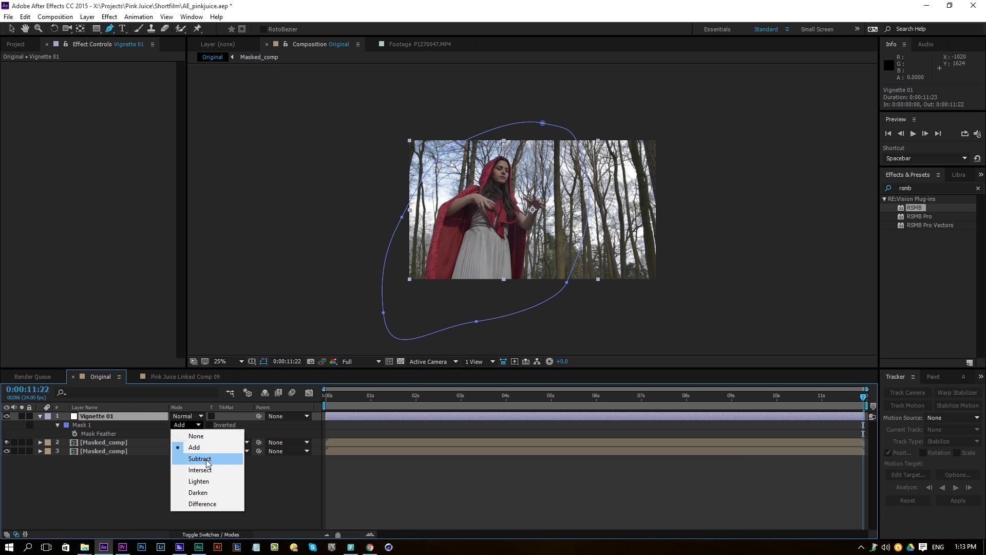
pyautogui.click(207, 458)
pyautogui.moveTo(196, 437); pyautogui.dragTo(309, 440)
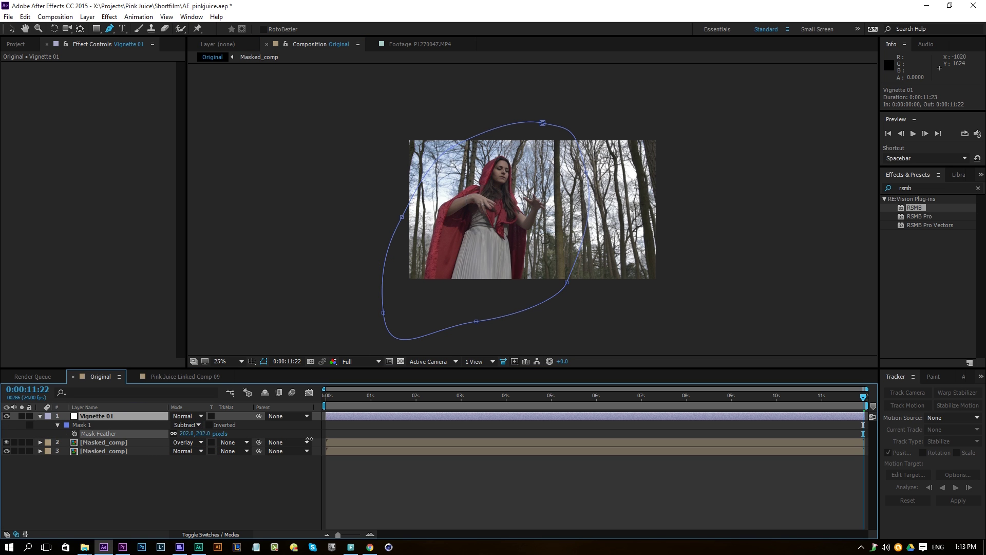
pyautogui.press('v')
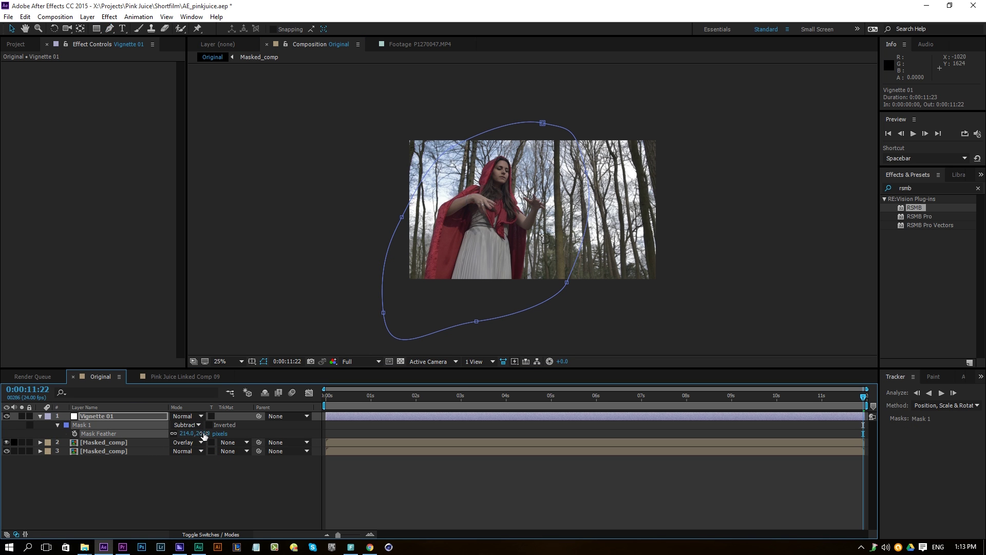
pyautogui.click(364, 432)
pyautogui.click(374, 419)
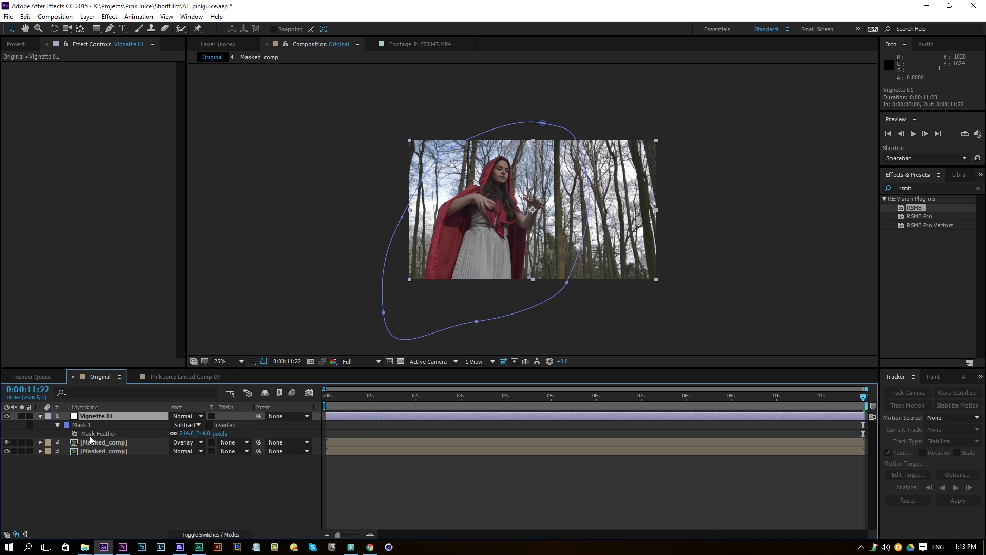
# Add a Curves effect to the Vignette 01 layer and pull the RGB curve's midtones down to darken the surroundings.
pyautogui.click(109, 17)
pyautogui.moveTo(53, 122)
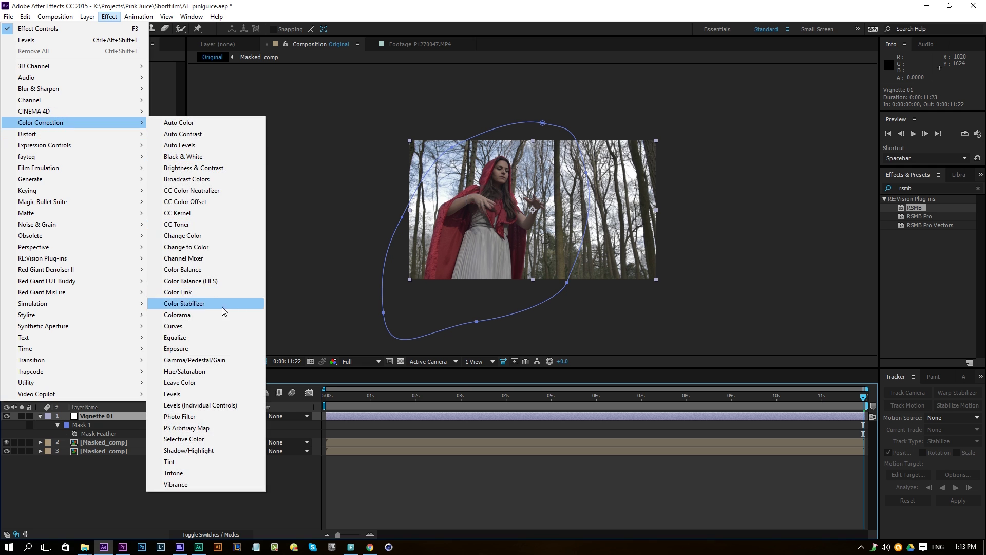
pyautogui.click(203, 327)
pyautogui.moveTo(83, 188); pyautogui.dragTo(85, 205)
pyautogui.press('.')
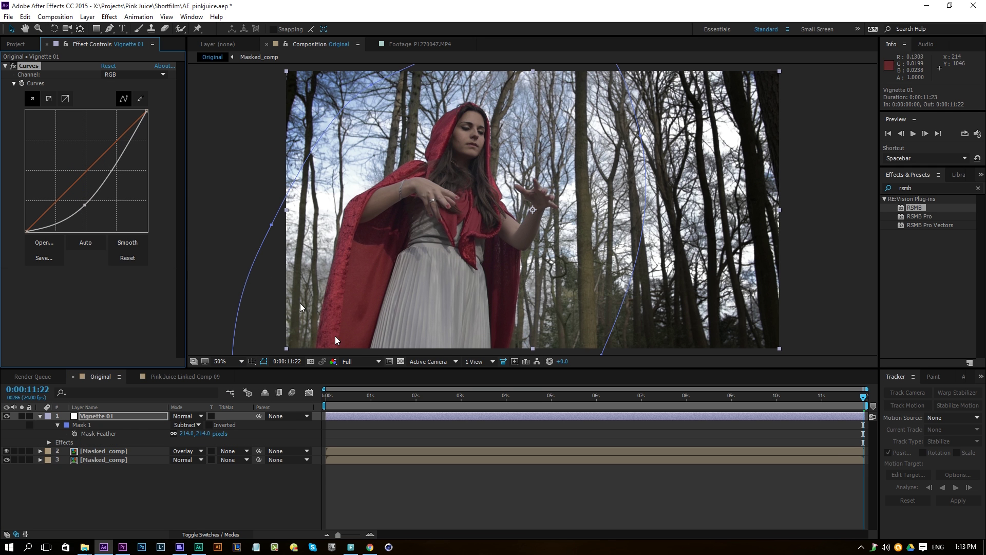
# Increase the Vignette 01 mask's feather to 412 pixels.
pyautogui.moveTo(201, 435); pyautogui.dragTo(273, 434)
pyautogui.moveTo(202, 434); pyautogui.dragTo(198, 431)
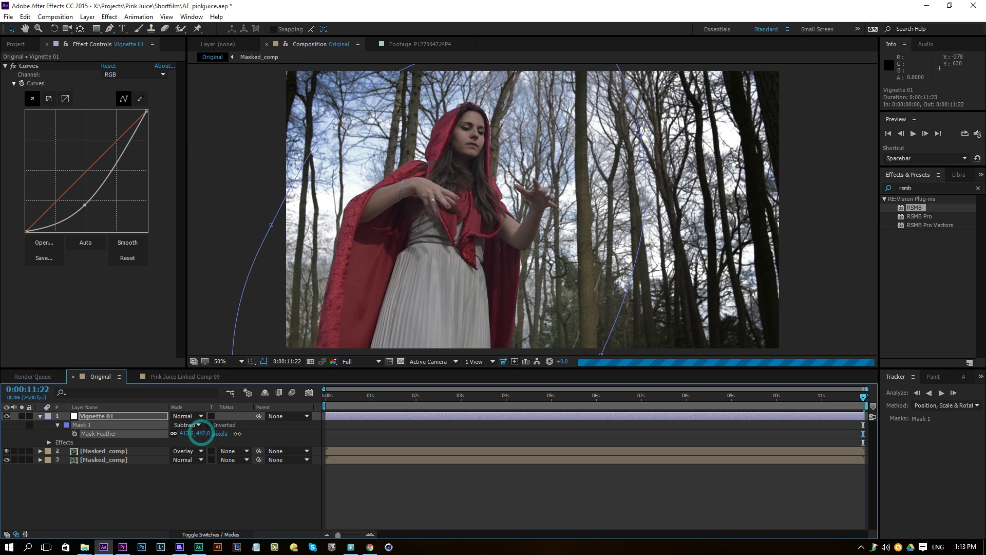
pyautogui.click(187, 489)
# Toggle the Vignette 01 layer's visibility to compare the shot with and without the vignette, and deselect all layers.
pyautogui.click(7, 417)
pyautogui.click(6, 417)
pyautogui.click(7, 417)
pyautogui.click(7, 417)
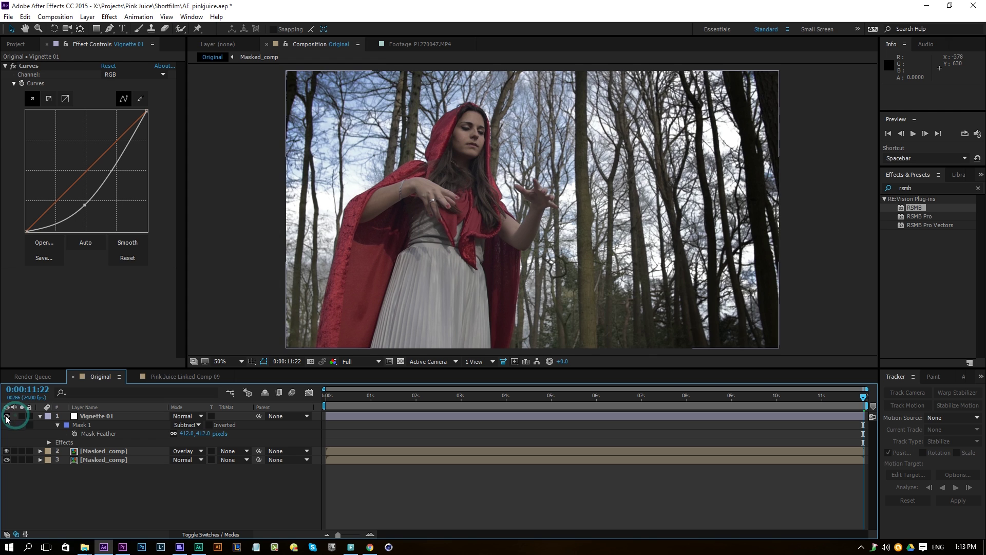
pyautogui.click(7, 416)
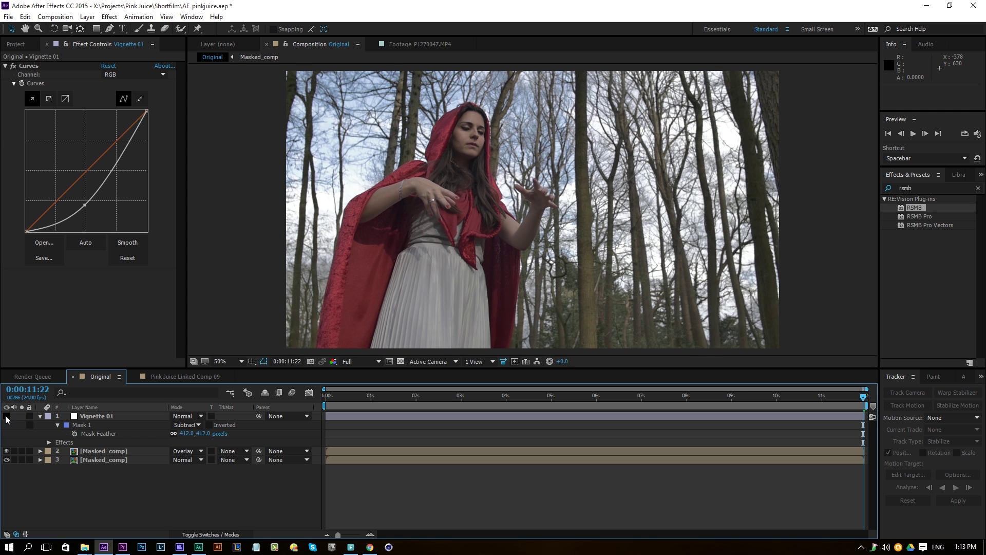
pyautogui.click(7, 417)
pyautogui.hotkey('ctrl', 'shift', 'a')
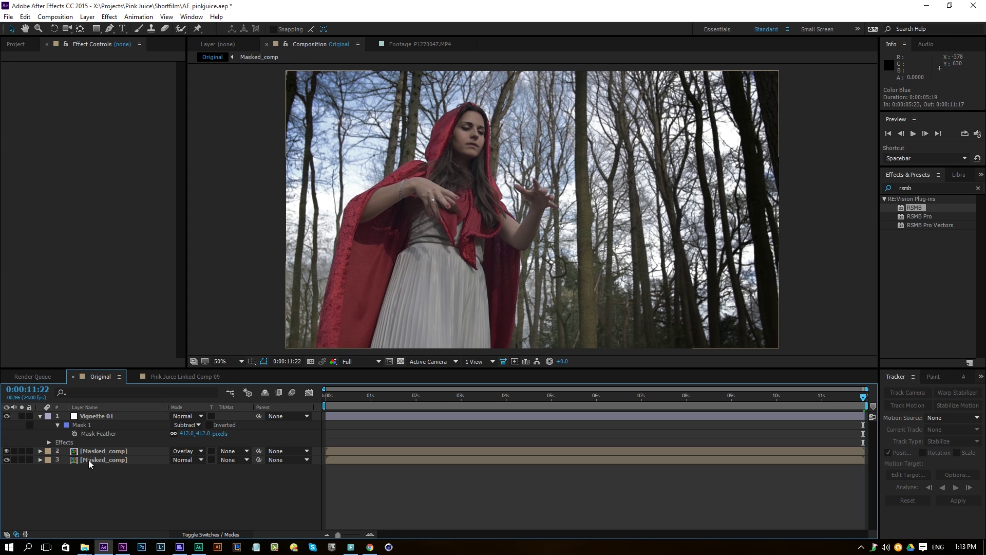
# Duplicate the bottom Masked_comp layer and move the copy above Vignette 01 at the top of the layer stack.
pyautogui.click(89, 460)
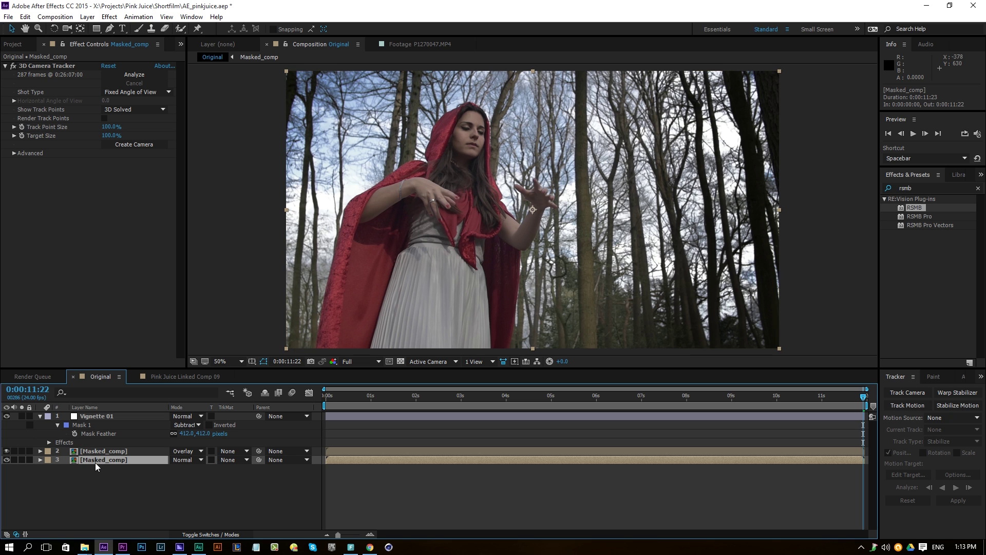
pyautogui.hotkey('ctrl', 'd')
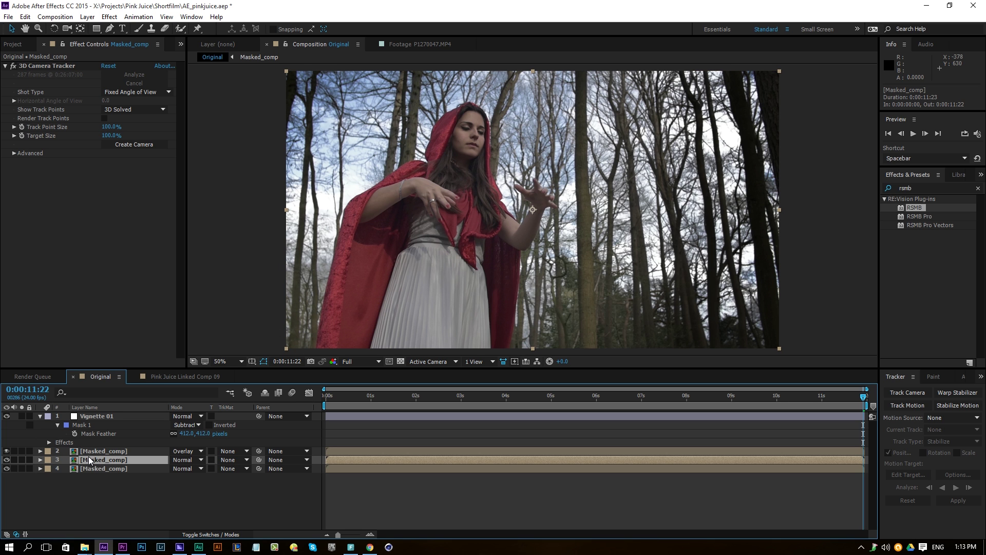
pyautogui.moveTo(91, 461); pyautogui.dragTo(100, 415)
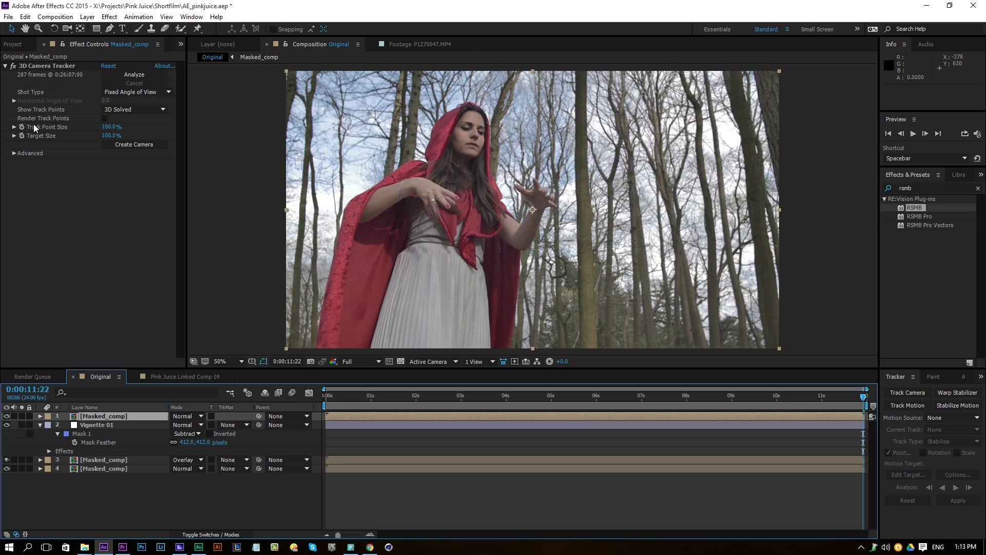
# Delete the 3D Camera Tracker effect from the top Masked_comp copy and rename the layer Blue Color.
pyautogui.click(48, 67)
pyautogui.press('Delete')
pyautogui.click(115, 418)
pyautogui.press('Return')
pyautogui.write('Blue Color')
pyautogui.press('Return')
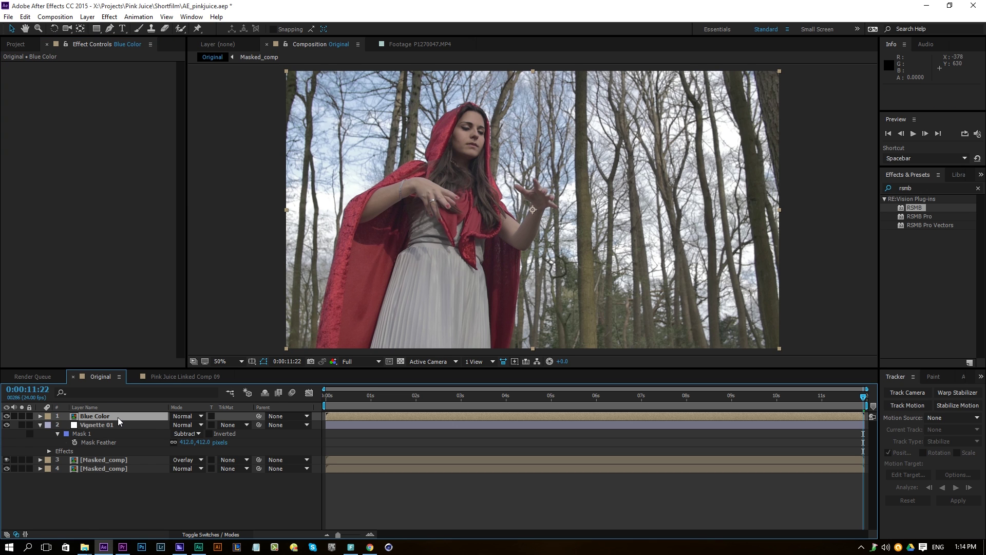
# Add the Color Range keying effect to the Blue Color layer.
pyautogui.click(109, 17)
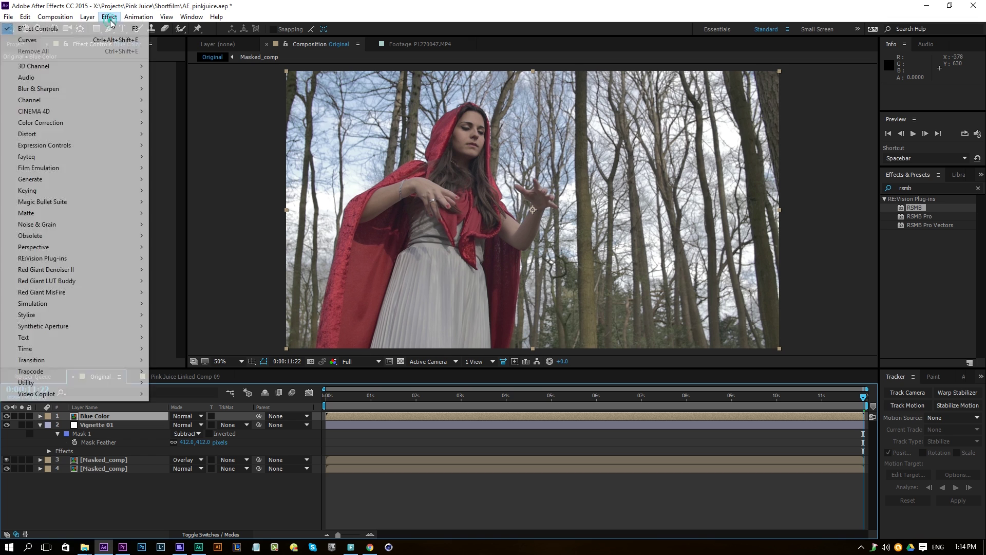
pyautogui.moveTo(51, 190)
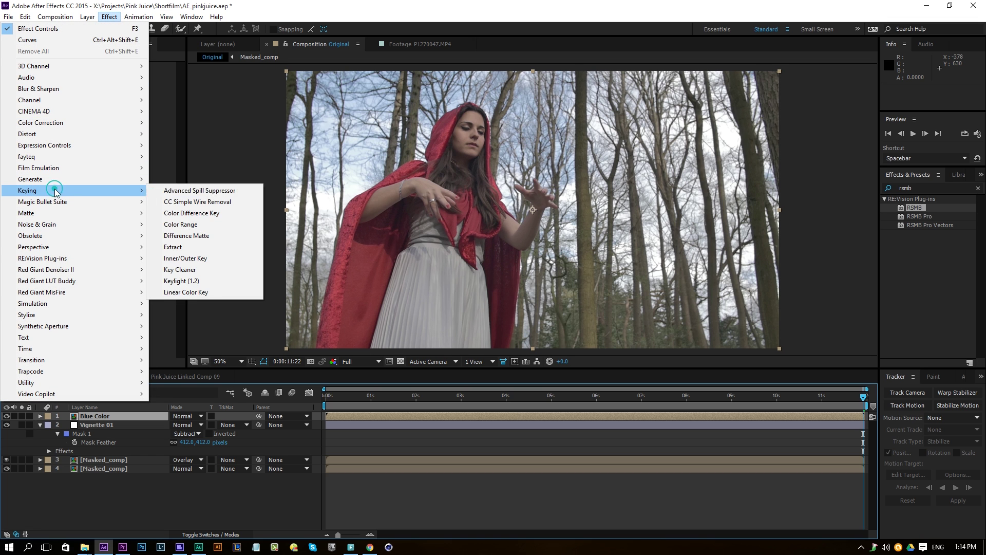
pyautogui.click(199, 223)
# Try sampling several reds of the hood and cape for the Color Range key, and reset the effect.
pyautogui.click(131, 104)
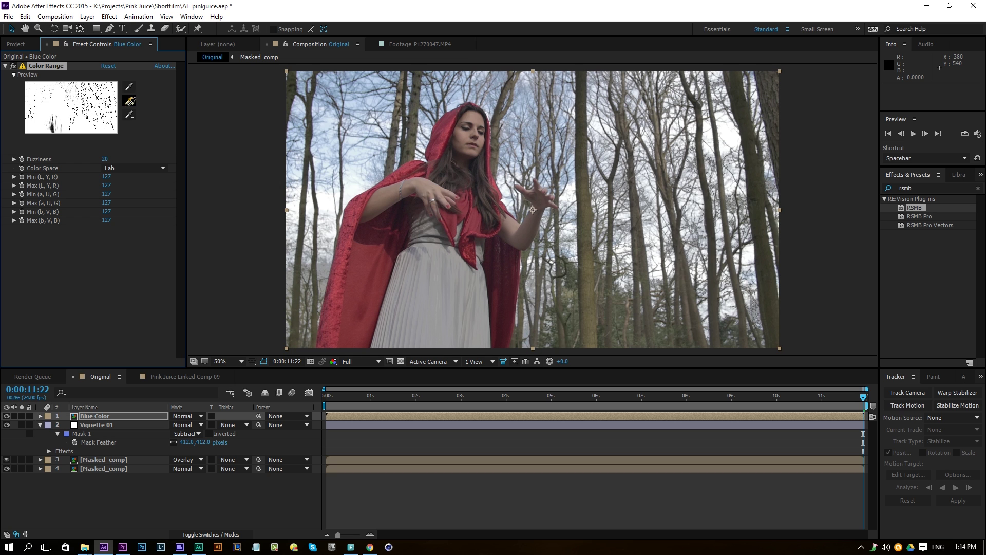
pyautogui.click(434, 151)
pyautogui.click(131, 103)
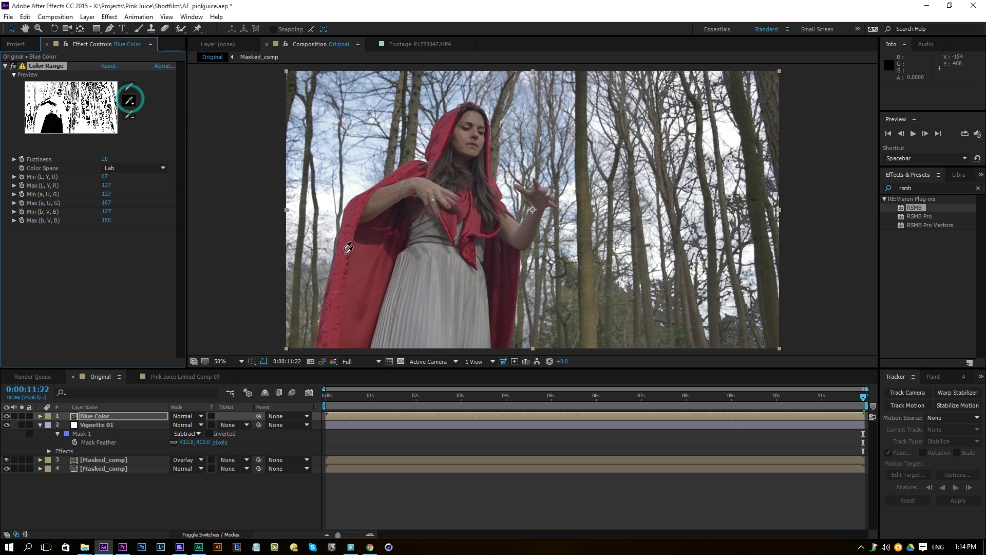
pyautogui.click(354, 267)
pyautogui.click(130, 103)
pyautogui.click(336, 281)
pyautogui.click(128, 86)
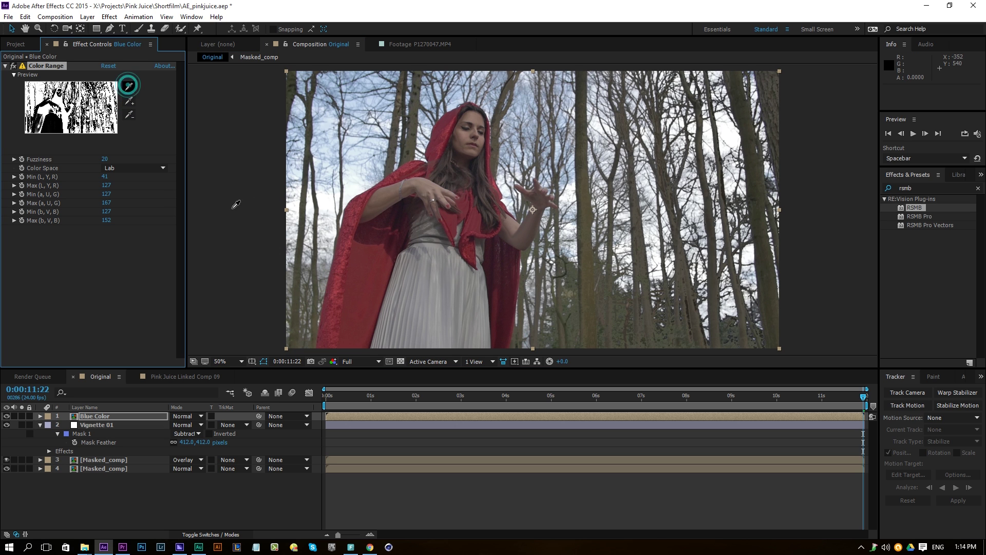
pyautogui.click(336, 333)
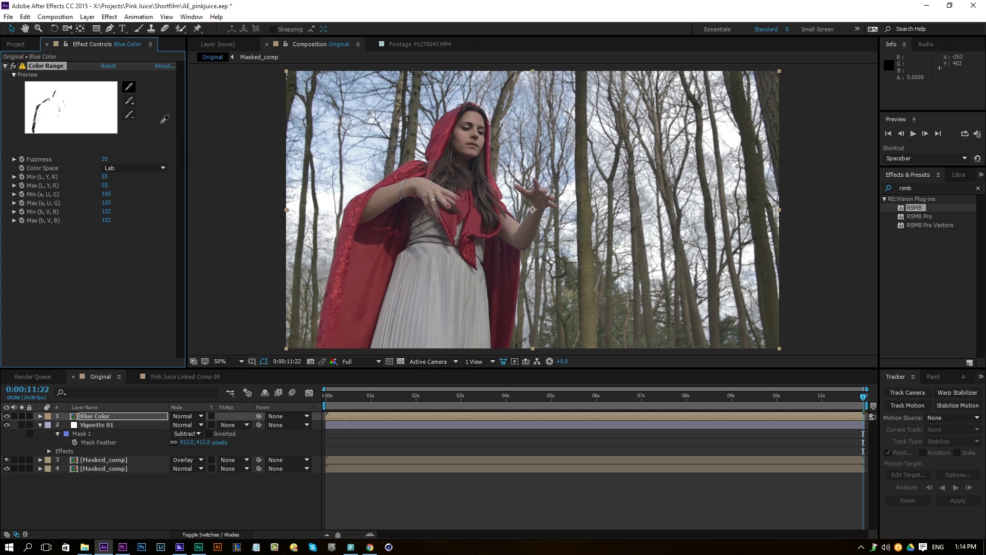
pyautogui.click(131, 87)
pyautogui.click(103, 66)
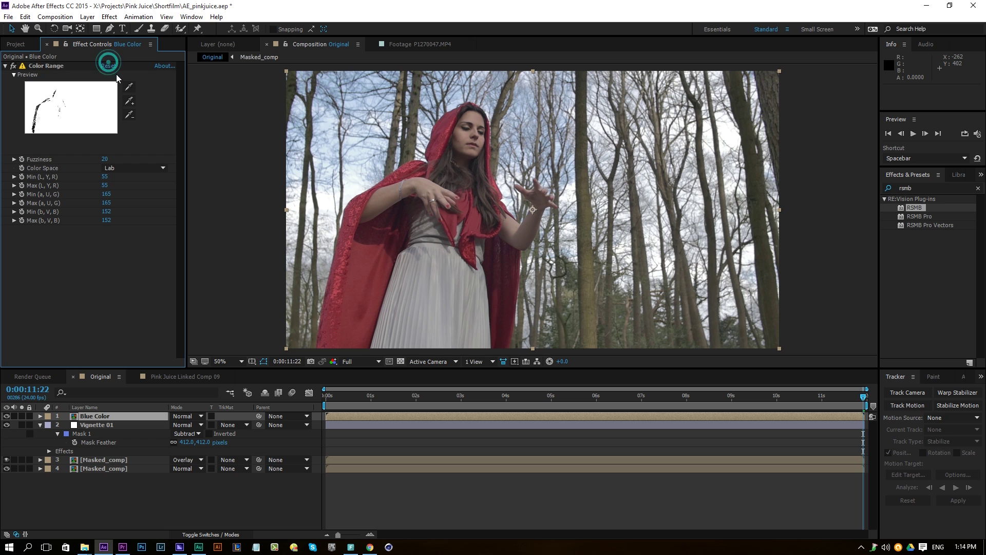
# Sample the cape's red as the Color Range key color and add further tones from the cape and hood.
pyautogui.click(129, 88)
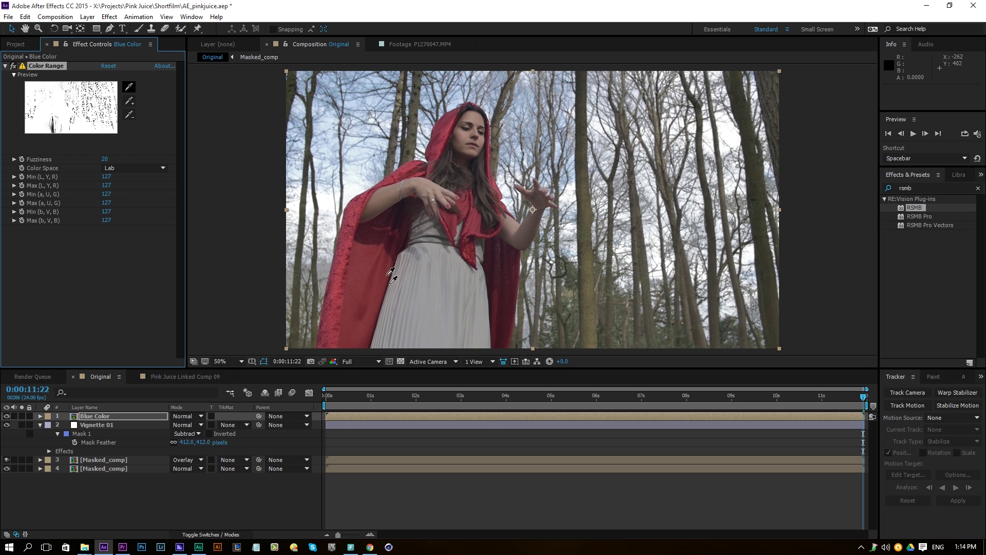
pyautogui.click(360, 271)
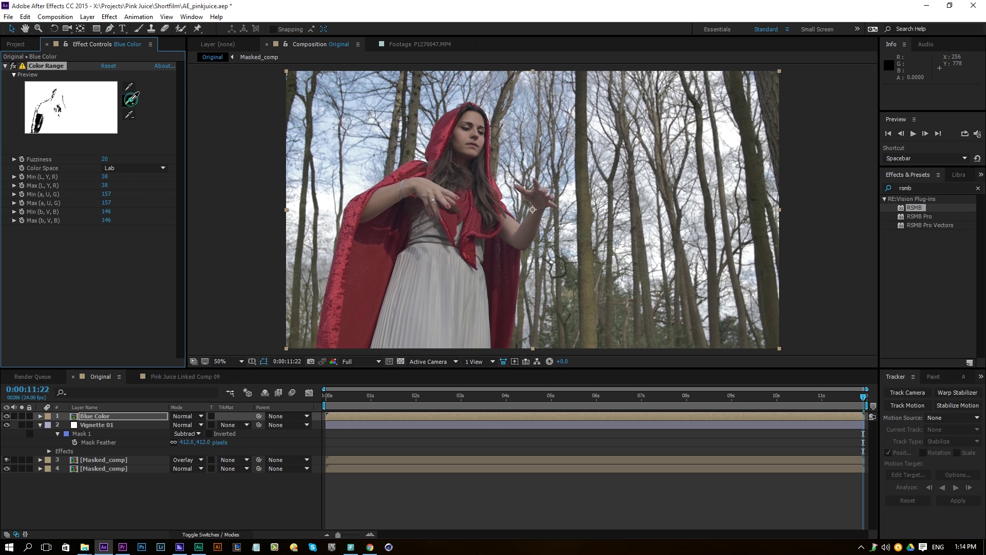
pyautogui.click(345, 257)
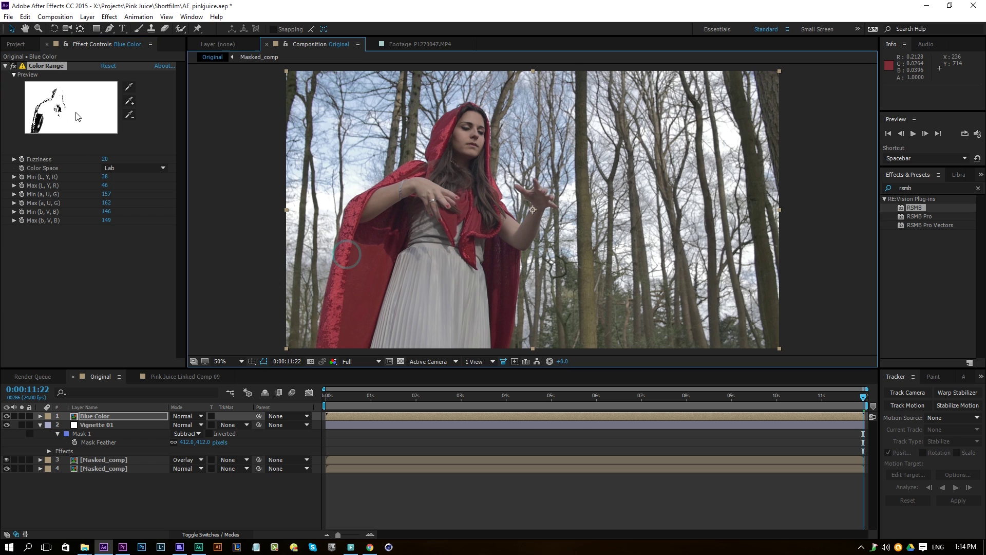
pyautogui.click(128, 102)
pyautogui.click(434, 153)
pyautogui.click(129, 101)
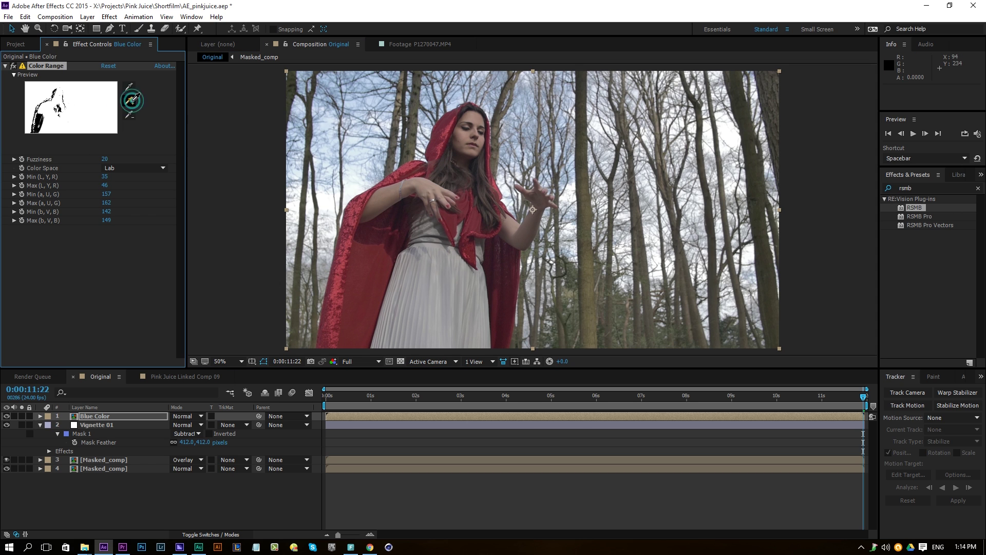
pyautogui.click(394, 217)
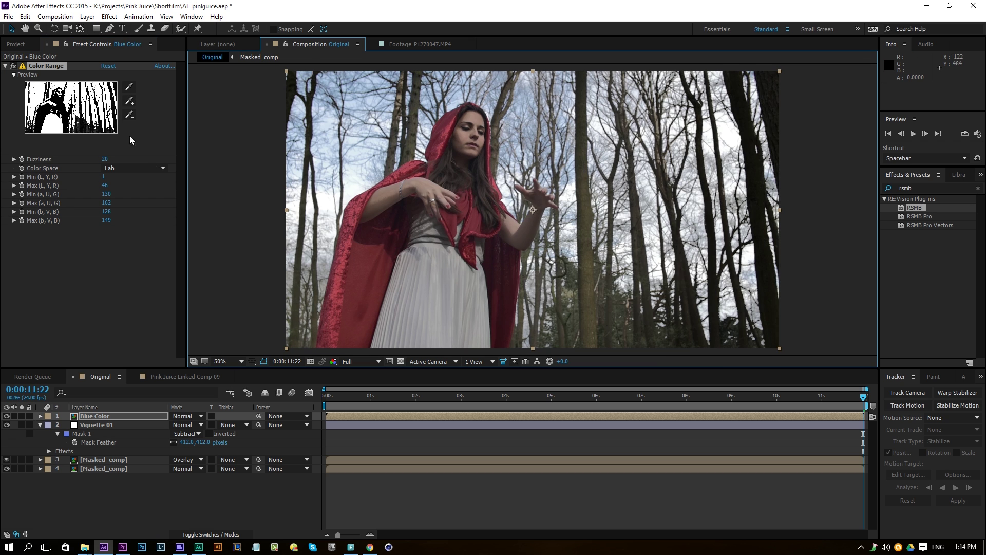
# Subtract the tree tones beside the hood from the Color Range key and set Fuzziness to 40.
pyautogui.click(129, 114)
pyautogui.click(413, 138)
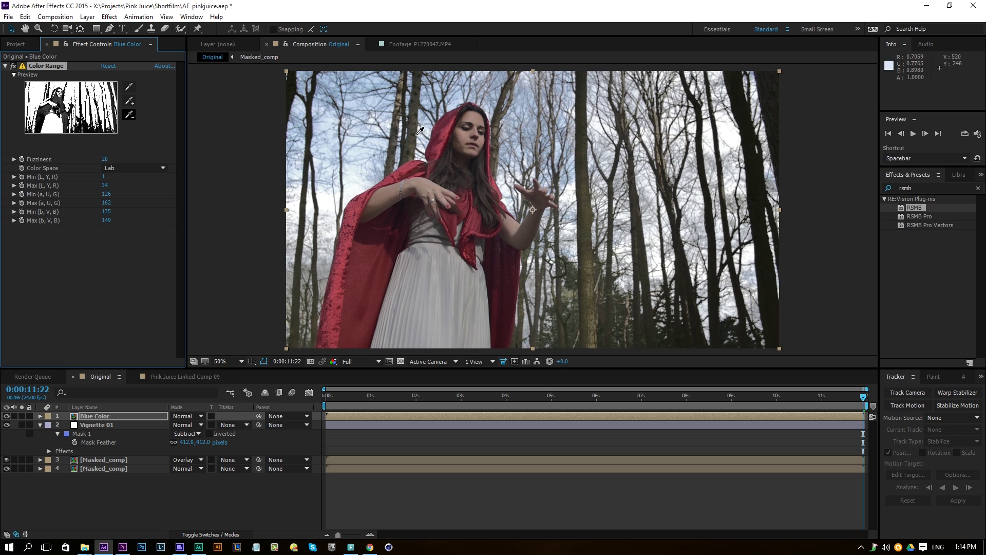
pyautogui.click(416, 134)
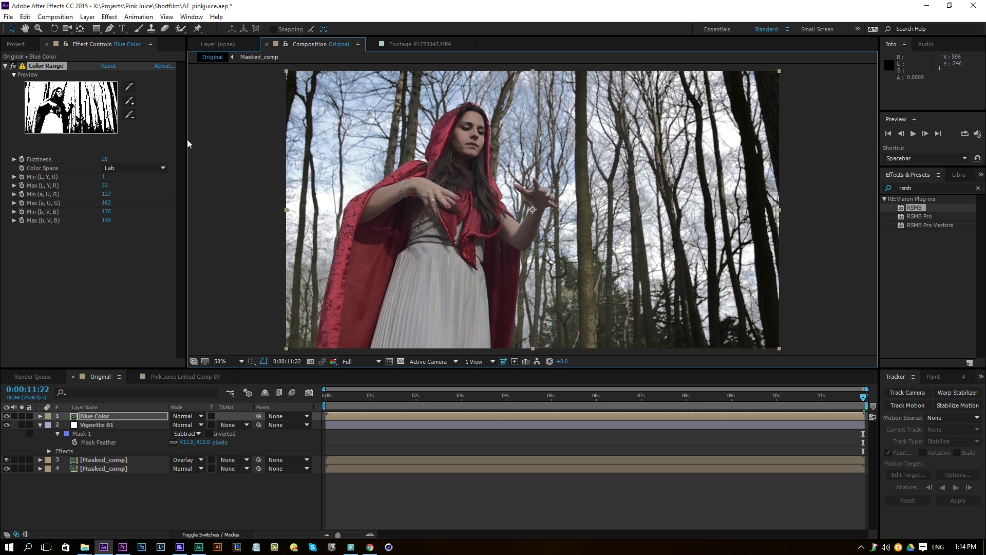
pyautogui.click(100, 162)
pyautogui.press('Return')
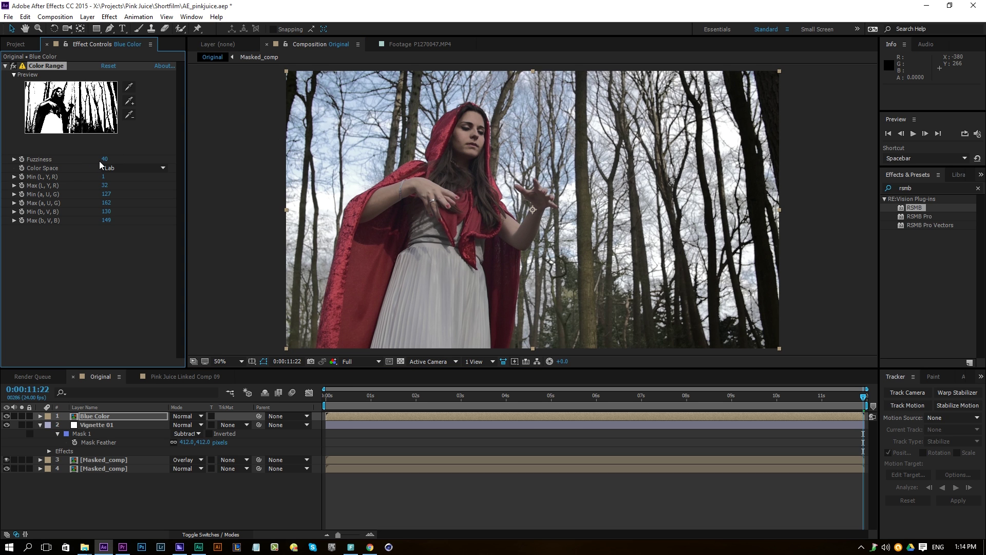
# Toggle the Color Range effect and the Blue Color layer off and on to examine what the key removes.
pyautogui.click(13, 65)
pyautogui.click(13, 65)
pyautogui.click(13, 65)
pyautogui.click(13, 66)
pyautogui.click(6, 416)
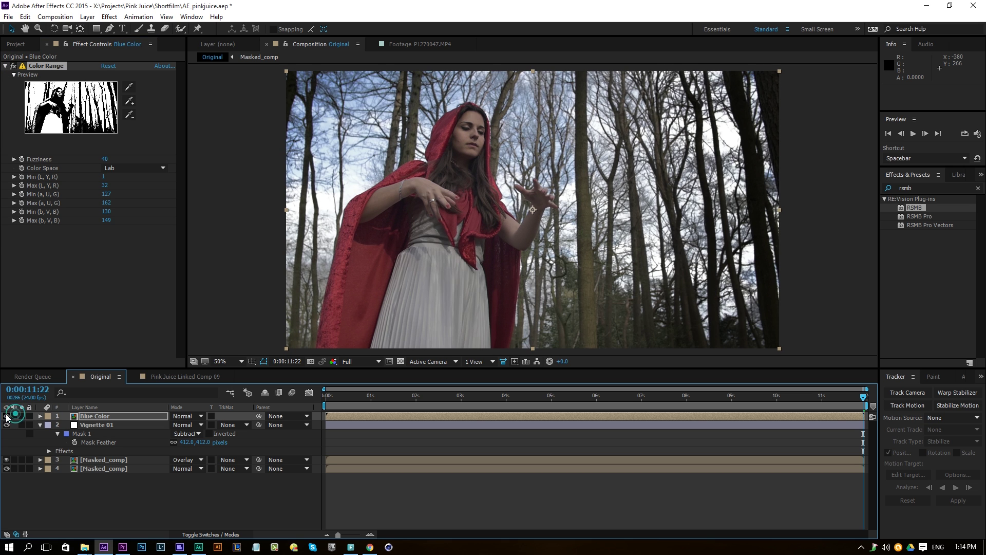
pyautogui.click(13, 66)
pyautogui.click(13, 65)
pyautogui.click(6, 66)
pyautogui.click(5, 66)
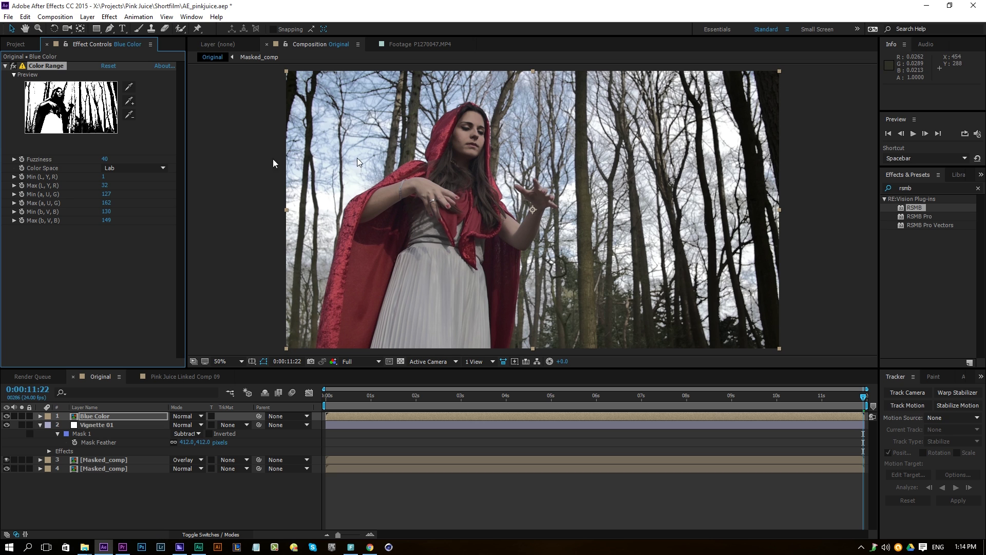
# Add a Hue/Saturation effect to the Blue Color layer.
pyautogui.click(107, 18)
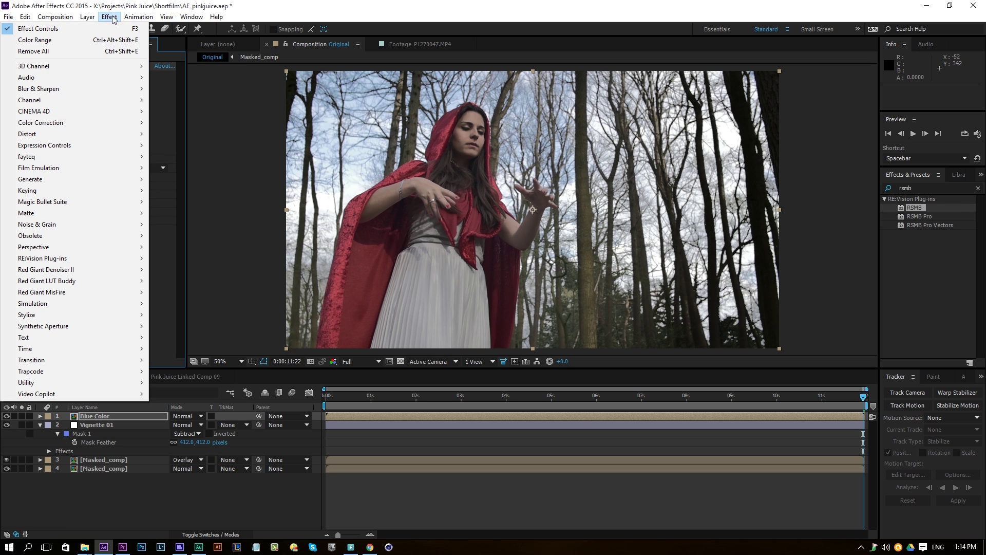
pyautogui.hotkey('ctrl', 'alt', 'shift', 'e')
pyautogui.click(33, 124)
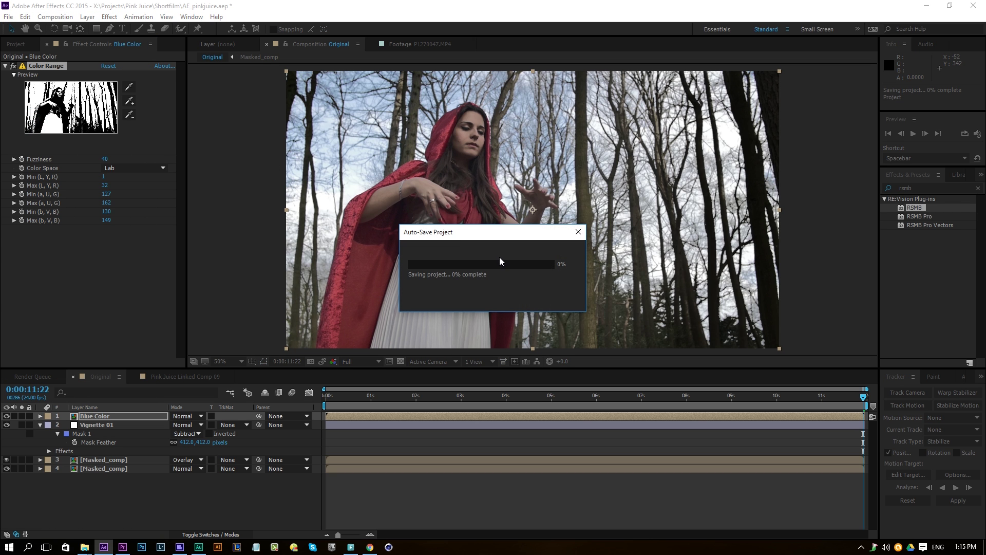
pyautogui.click(106, 17)
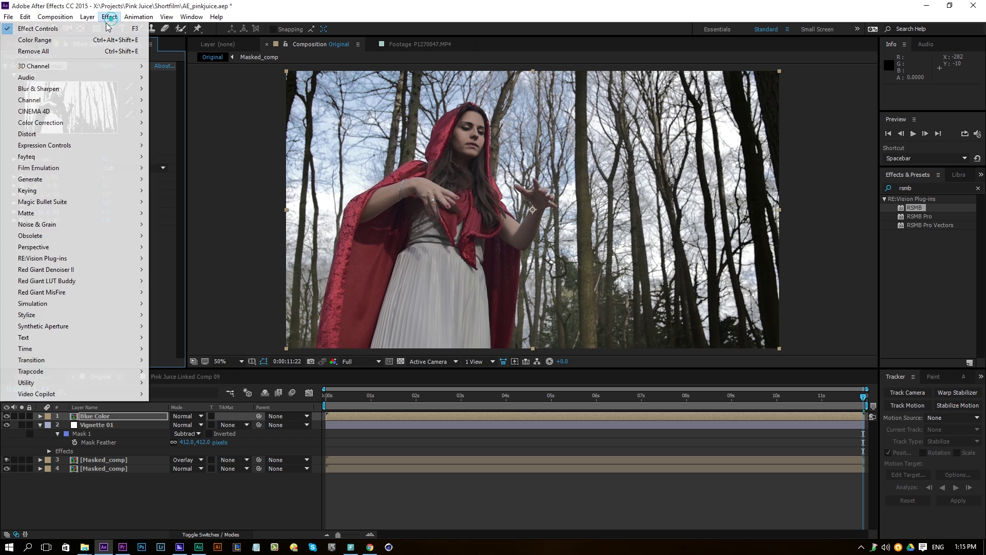
pyautogui.moveTo(41, 123)
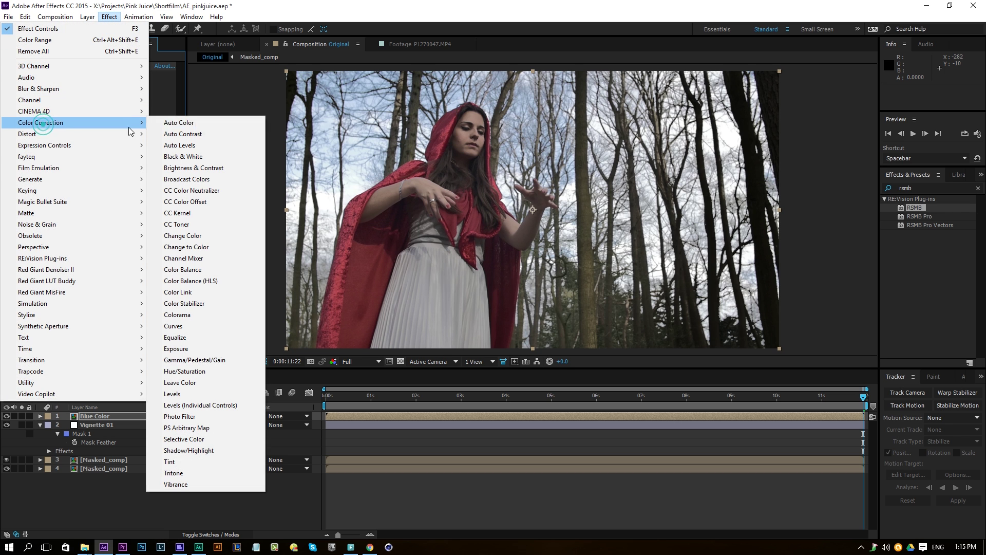
pyautogui.click(206, 370)
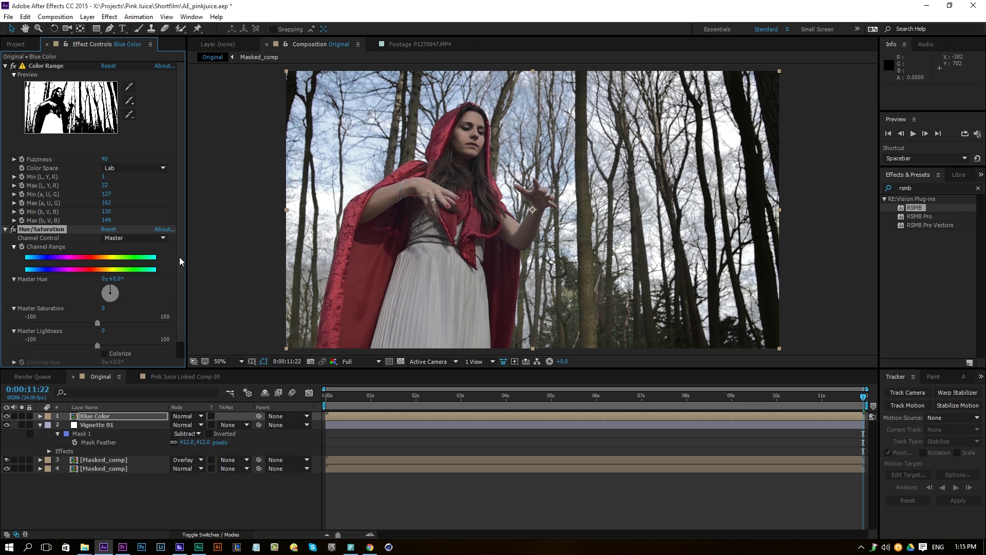
# Enable Colorize in the Hue/Saturation effect and set Colorize Hue to 240° for a blue tint.
pyautogui.scroll(-1, 180, 260)
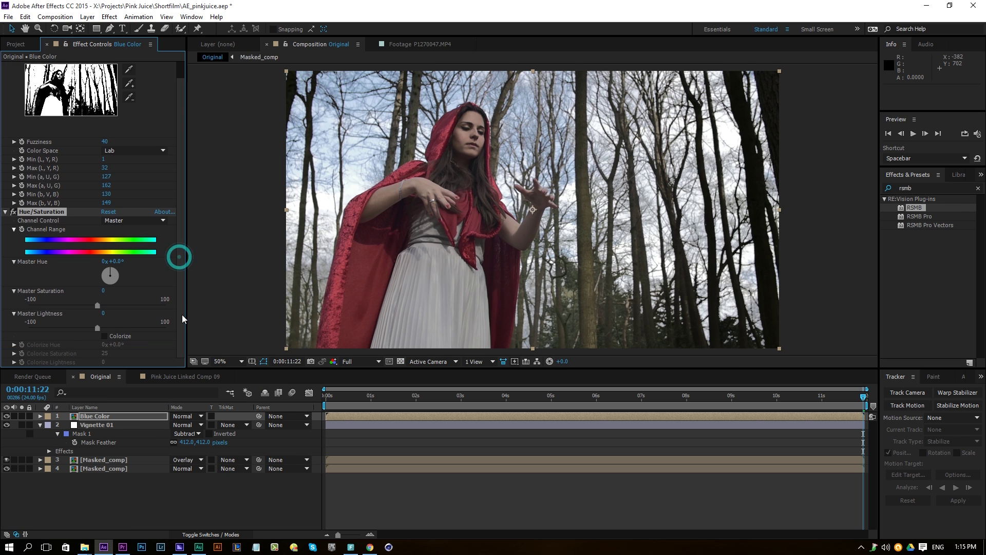
pyautogui.click(105, 336)
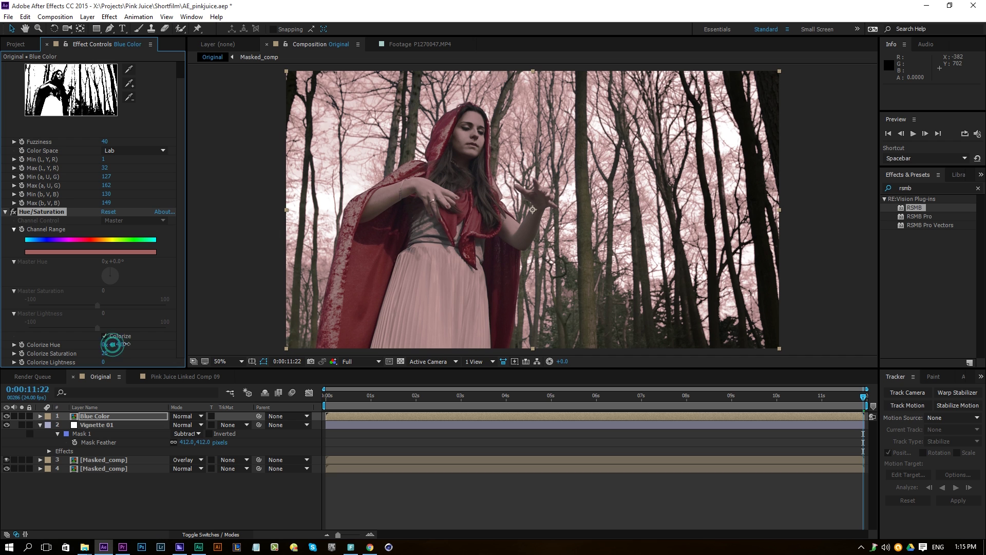
pyautogui.moveTo(106, 345); pyautogui.dragTo(139, 345)
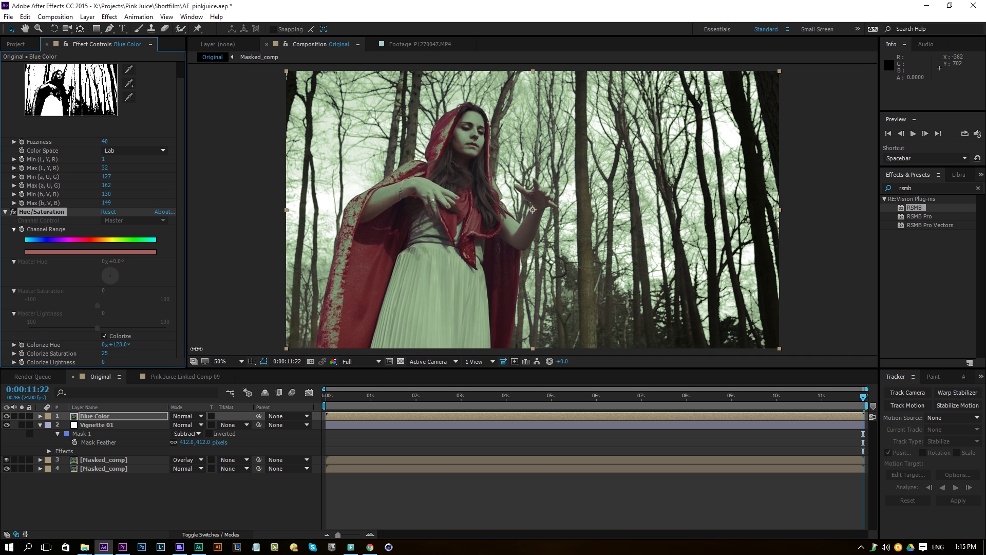
pyautogui.moveTo(228, 349); pyautogui.dragTo(242, 350)
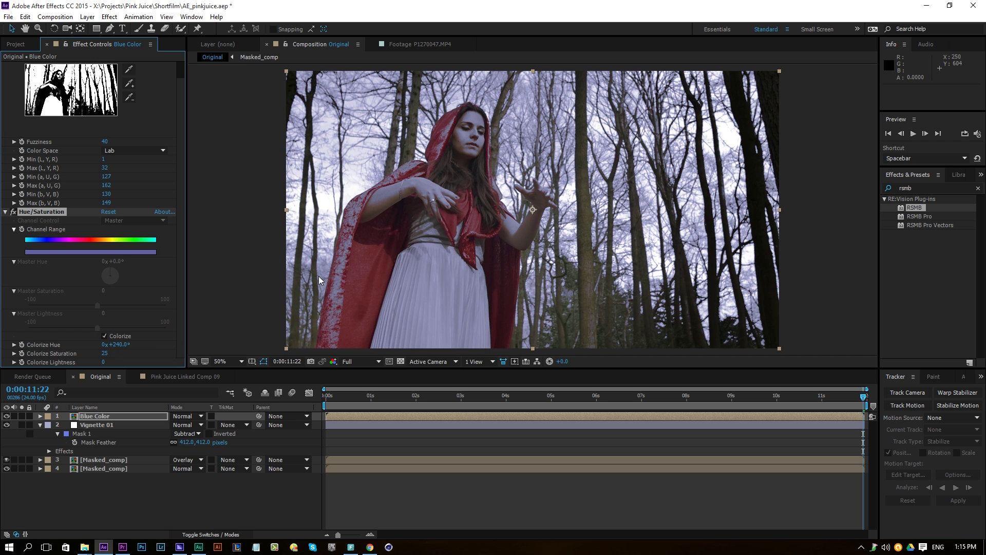
# Turn off the Hue/Saturation effect and add the light red of the cape's edge to the Color Range key.
pyautogui.click(129, 83)
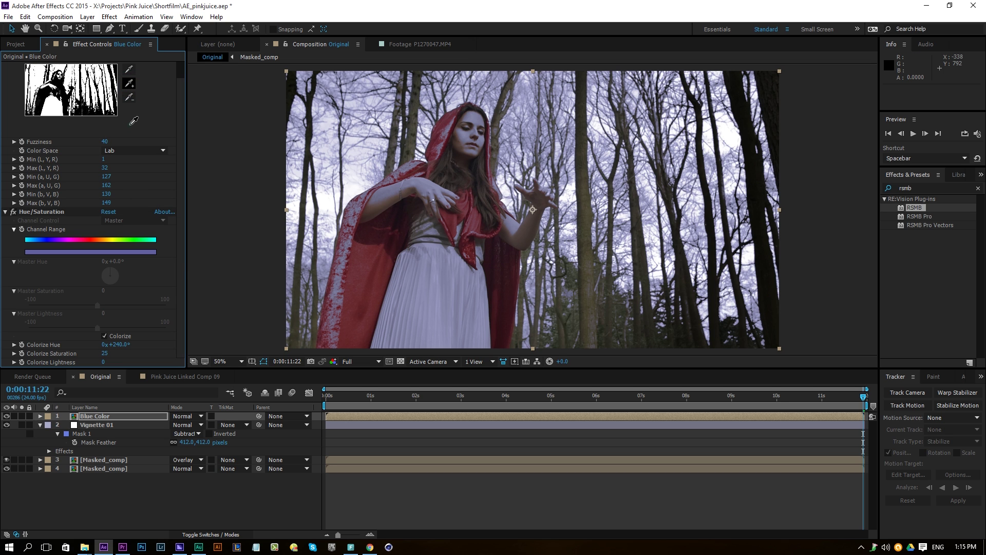
pyautogui.click(14, 212)
pyautogui.click(345, 262)
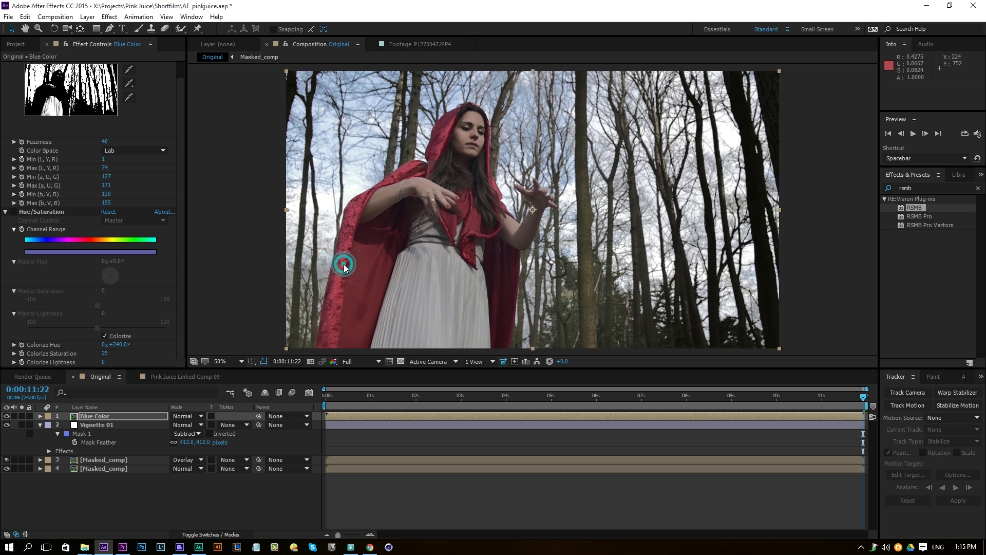
# Toggle the Hue/Saturation effect on the Blue Color layer to compare the tint, leaving it turned on.
pyautogui.click(13, 212)
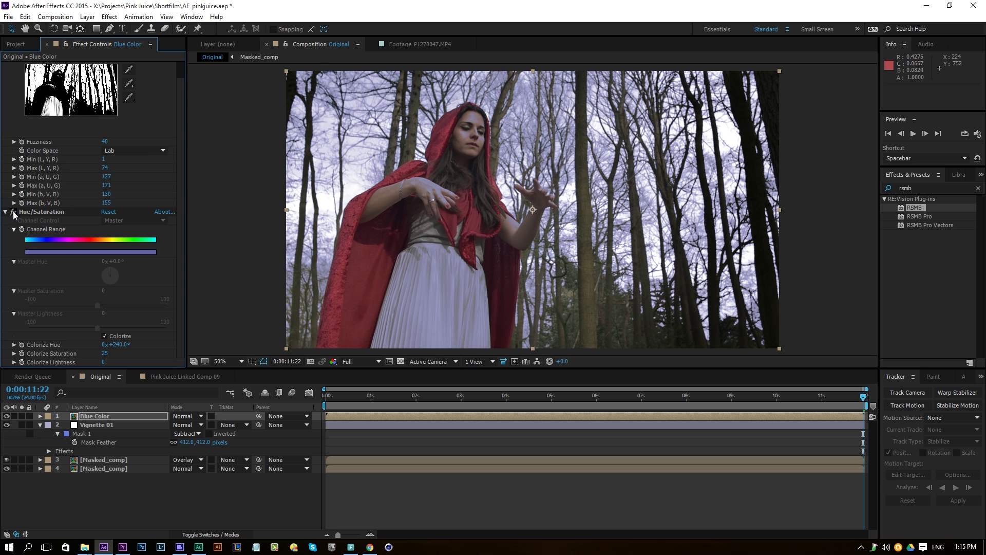
pyautogui.click(13, 212)
pyautogui.click(13, 211)
pyautogui.click(14, 212)
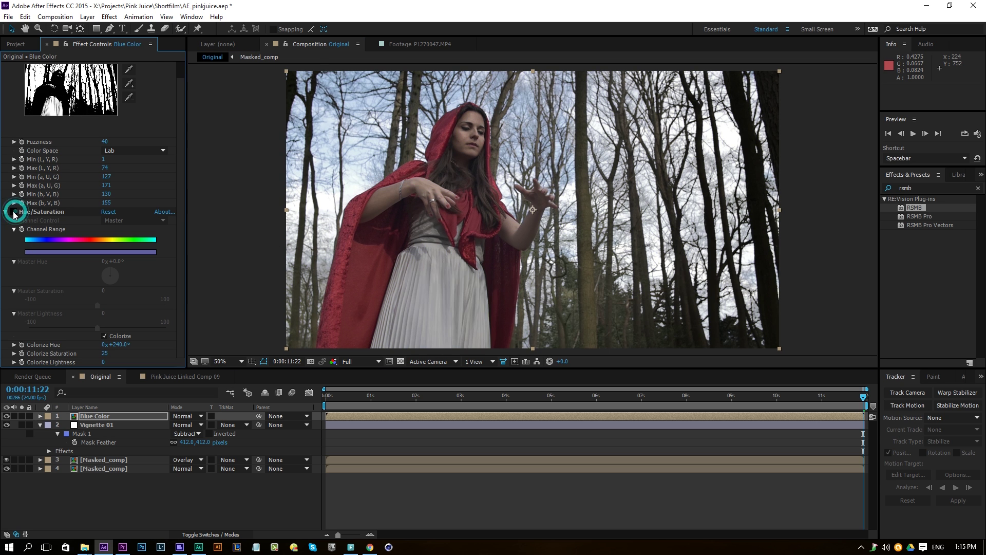
pyautogui.click(13, 211)
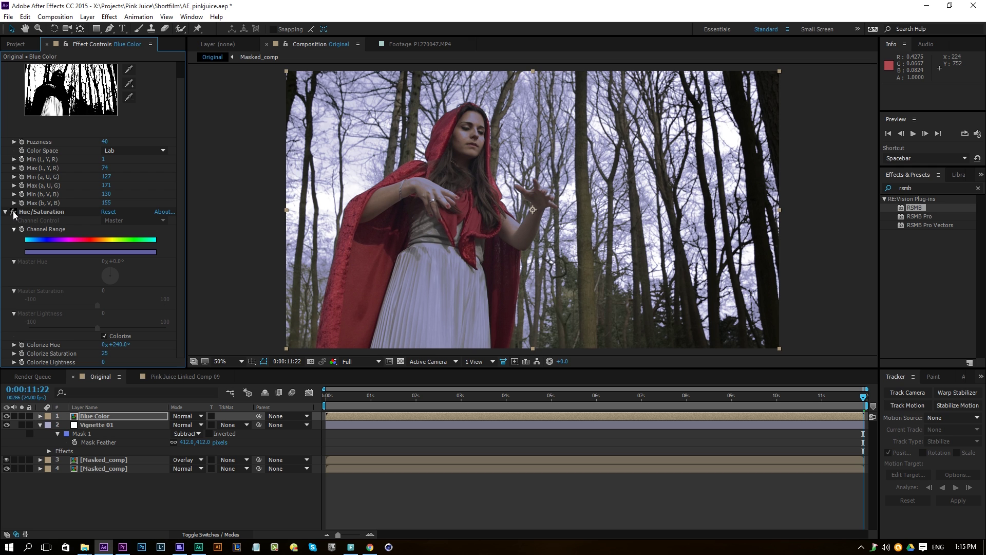
# Set the Hue/Saturation effect's Colorize Saturation to 100 and Colorize Hue to 235°.
pyautogui.moveTo(105, 353); pyautogui.dragTo(133, 347)
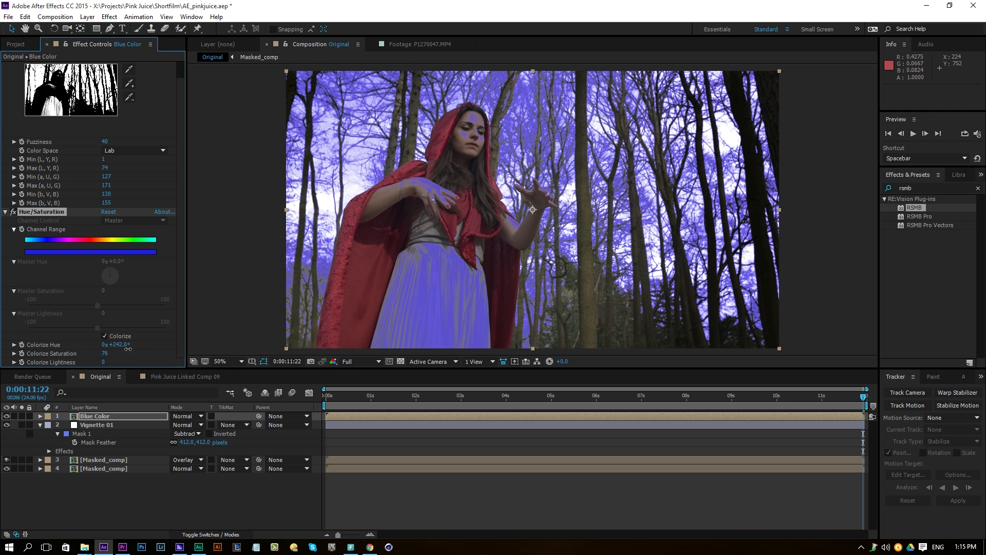
pyautogui.click(105, 353)
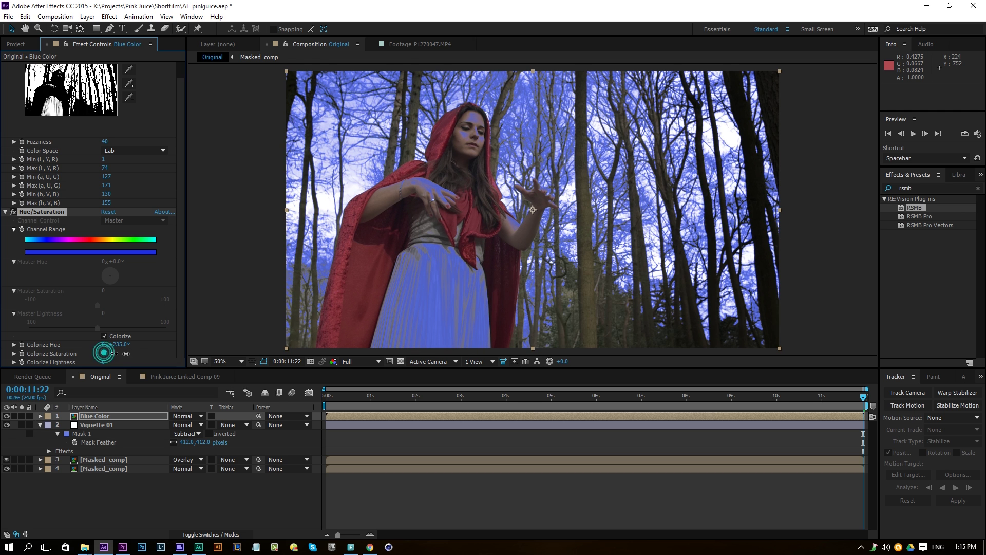
pyautogui.write('100')
pyautogui.press('Return')
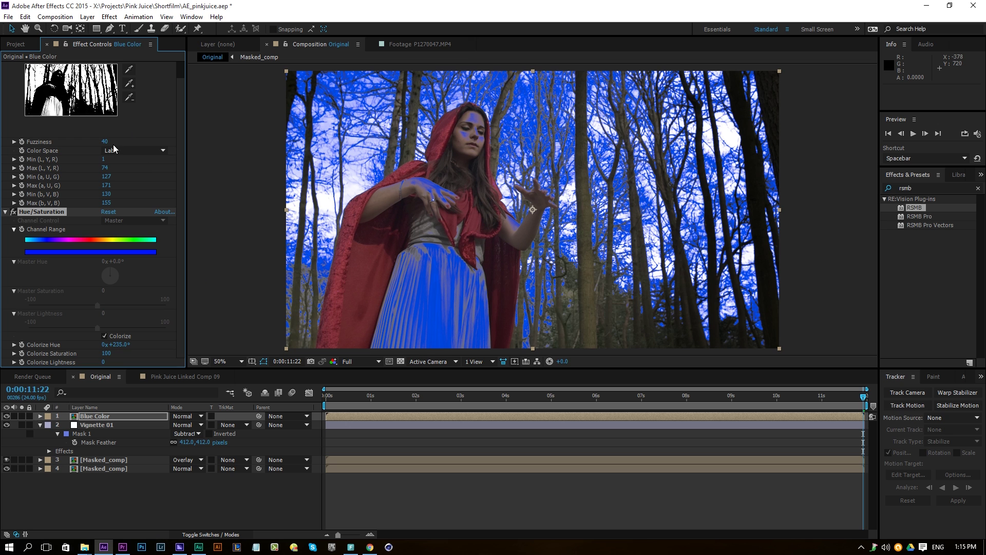
# Set the Color Range limits to Min (L, Y, R) 20, Max (L, Y, R) 110 and Min (a, U, G) 151.
pyautogui.moveTo(106, 170)
pyautogui.mouseDown()
pyautogui.moveTo(90, 176)
pyautogui.moveTo(122, 176)
pyautogui.moveTo(103, 160)
pyautogui.moveTo(116, 159)
pyautogui.mouseUp()
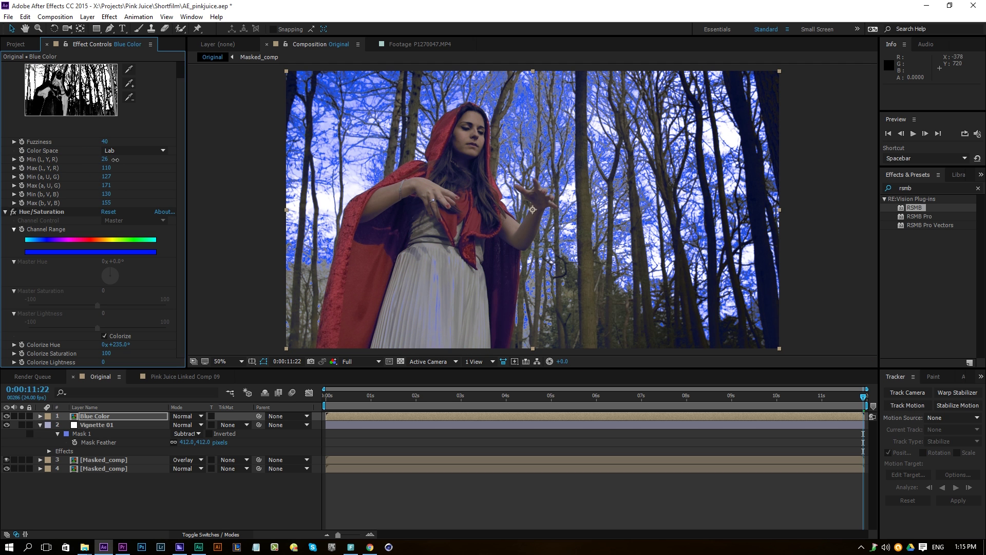
pyautogui.click(112, 162)
pyautogui.write('1')
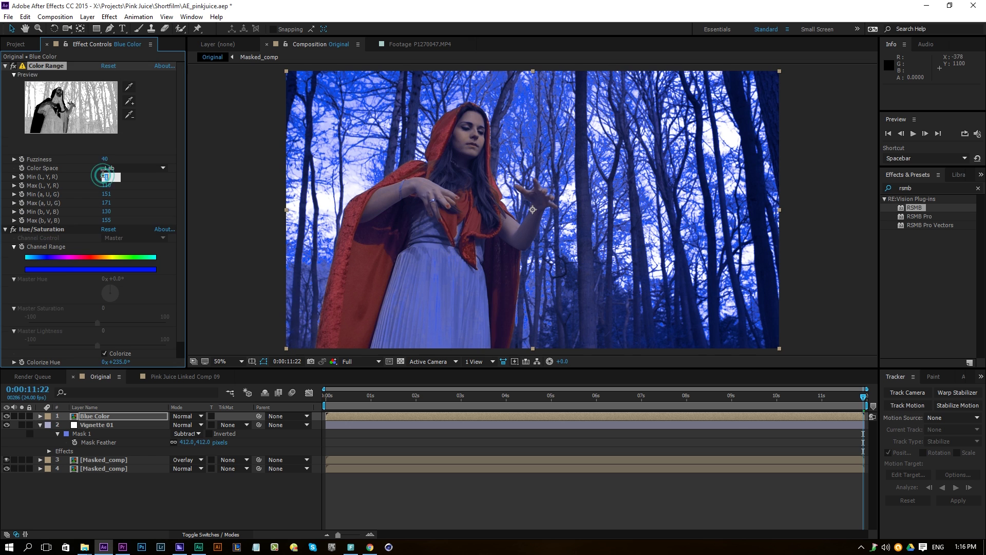
pyautogui.write('0')
pyautogui.press('Return')
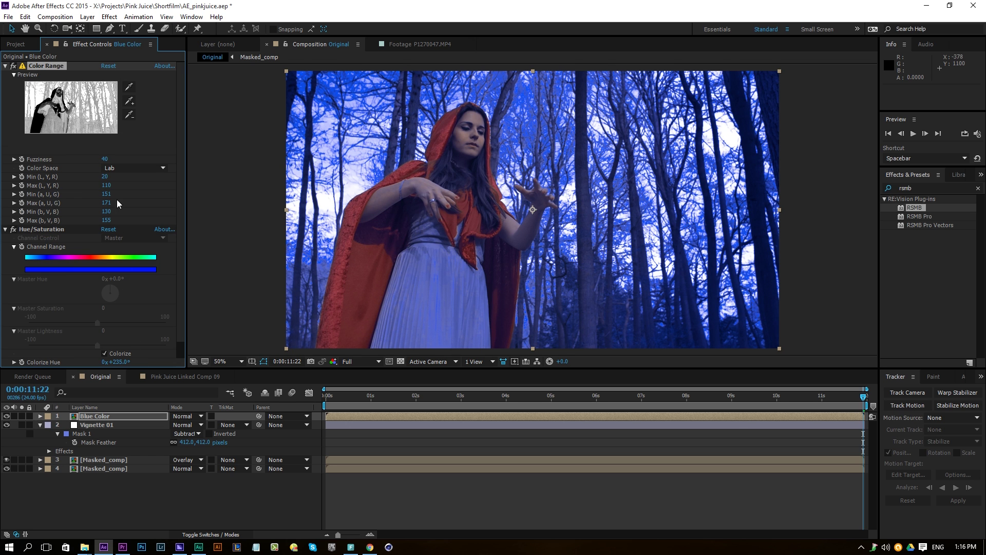
# Set the Color Range effect's Max (L, Y, R) to 130 and Min (a, U, G) to 220.
pyautogui.click(106, 186)
pyautogui.write('130')
pyautogui.press('Return')
pyautogui.click(106, 194)
pyautogui.write('2')
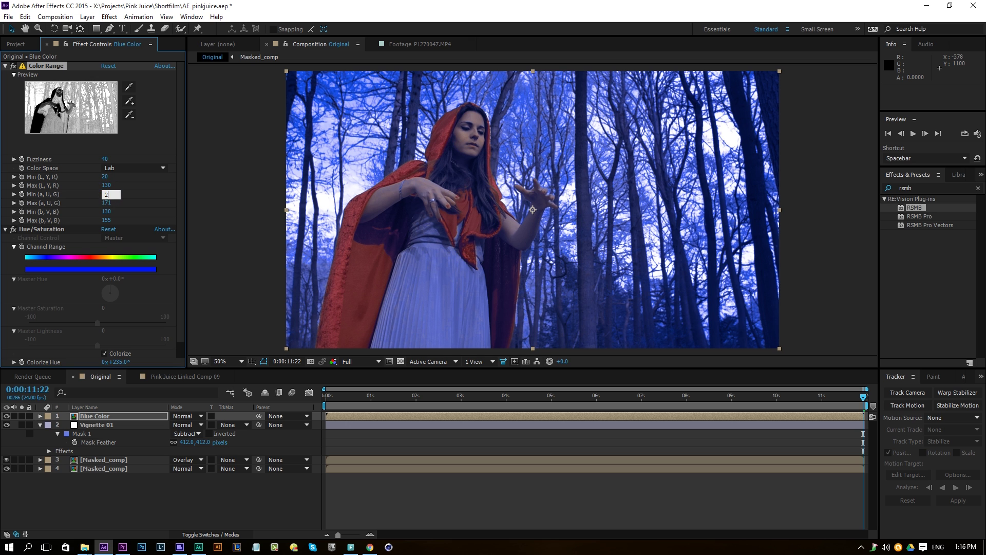
pyautogui.write('20')
pyautogui.press('Return')
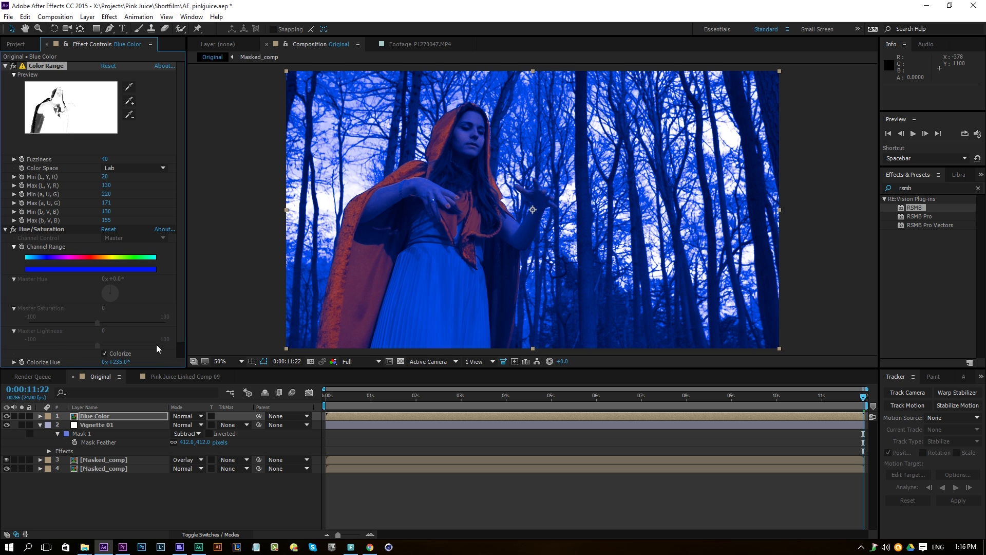
# Set the Hue/Saturation effect's Colorize Hue to 231°.
pyautogui.scroll(-2, 145, 308)
pyautogui.click(124, 345)
pyautogui.moveTo(129, 344); pyautogui.dragTo(121, 348)
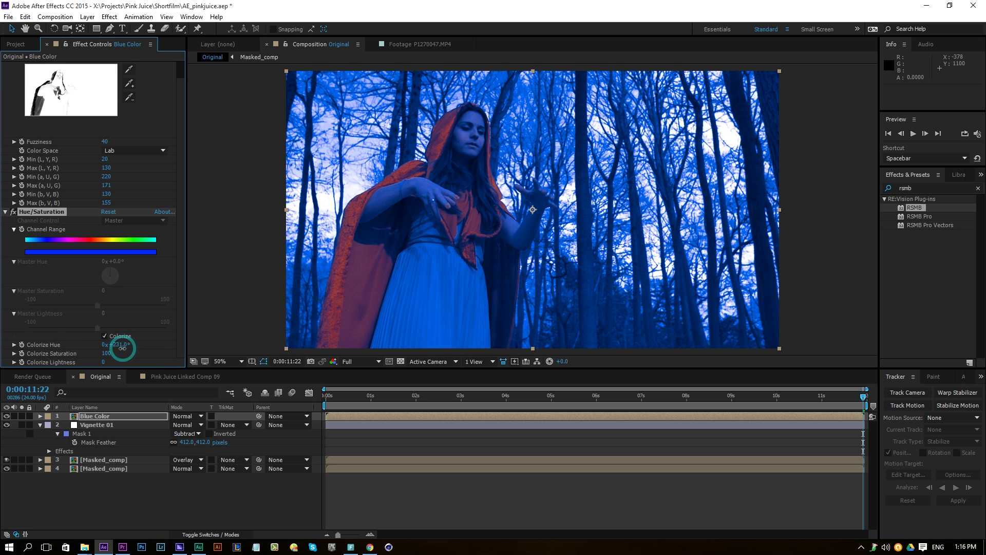
# Turn off the Hue/Saturation effect, add a Curves effect to the Blue Color layer and pull the RGB white point well down.
pyautogui.scroll(2, 122, 348)
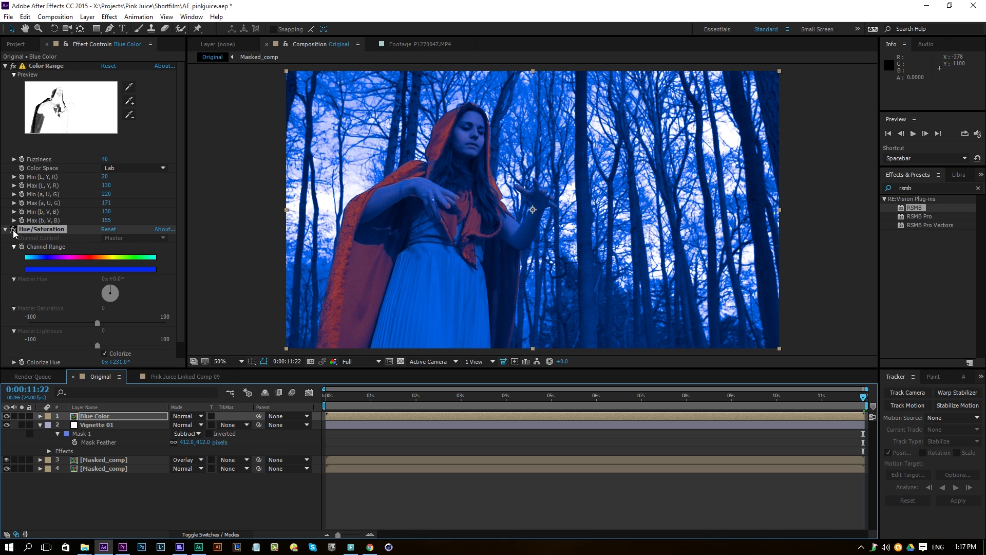
pyautogui.click(13, 230)
pyautogui.click(109, 17)
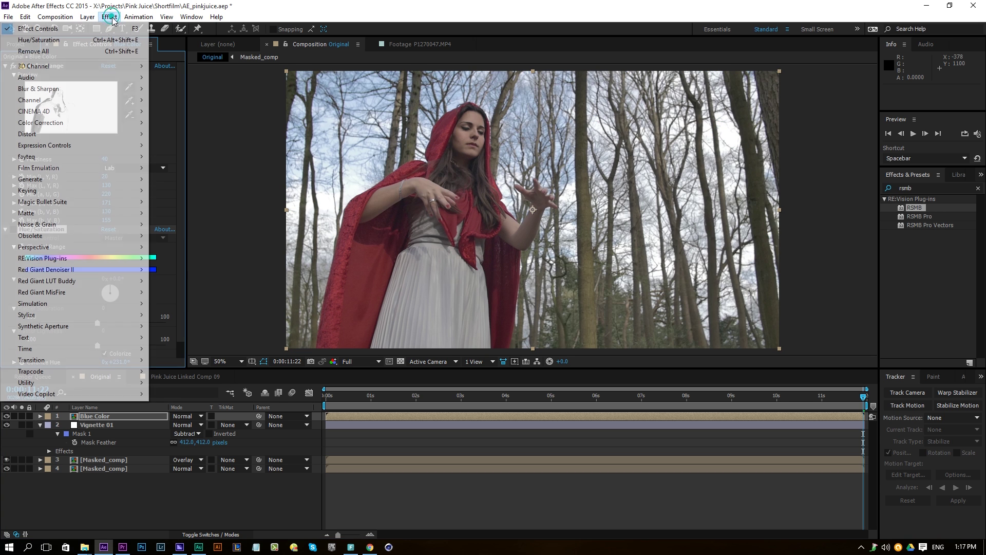
pyautogui.moveTo(57, 125)
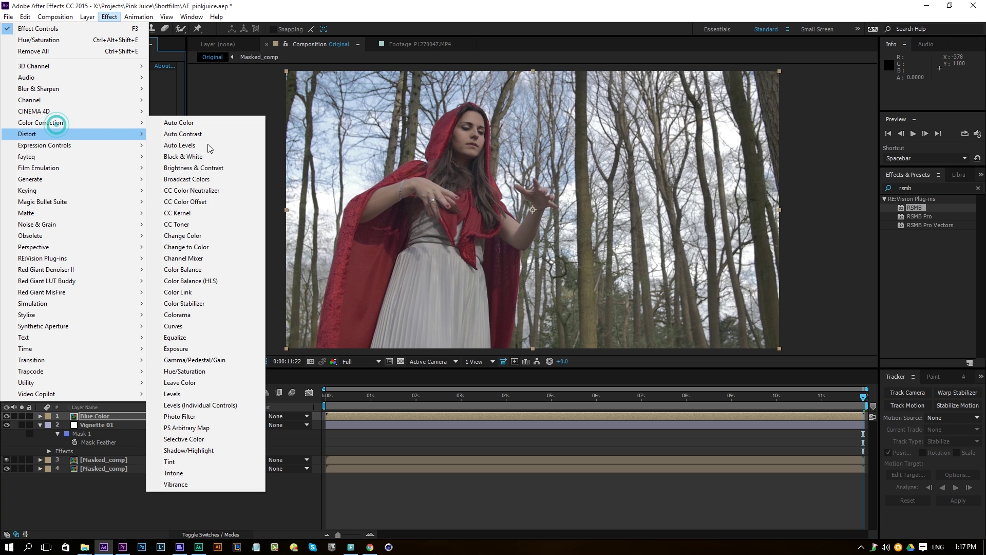
pyautogui.click(180, 324)
pyautogui.moveTo(148, 208); pyautogui.dragTo(165, 286)
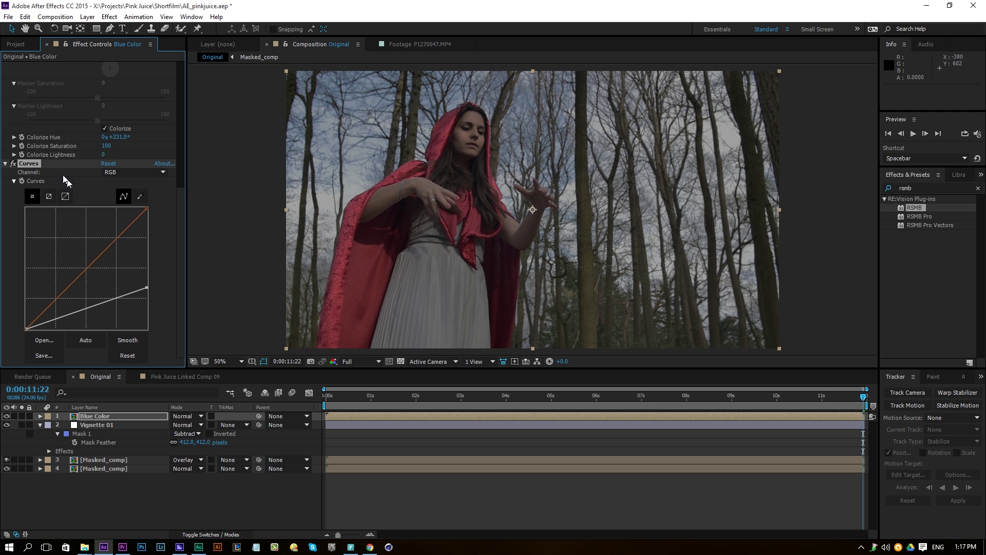
# Toggle Curves and Hue/Saturation separately to compare their looks, leaving Curves on and Hue/Saturation off.
pyautogui.scroll(5, 2, 147)
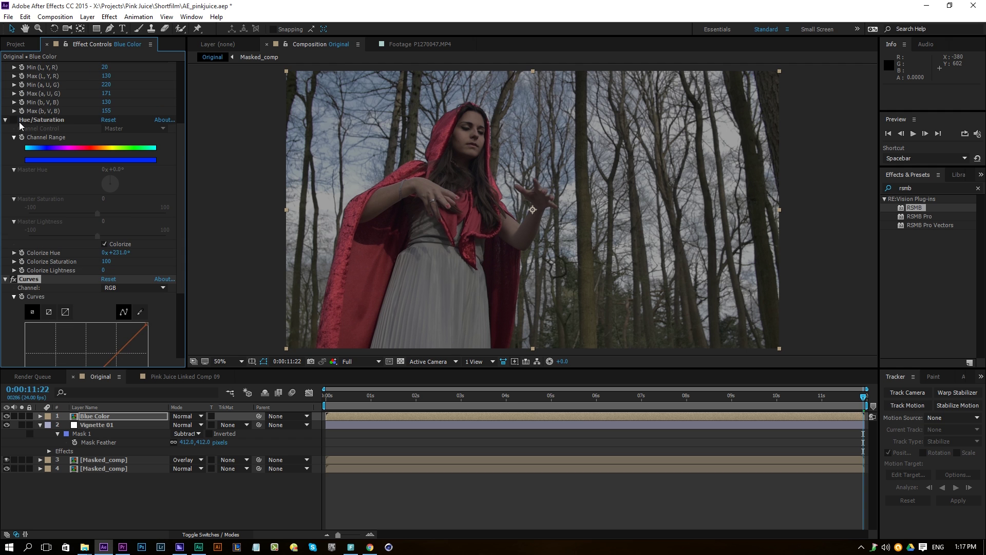
pyautogui.click(13, 279)
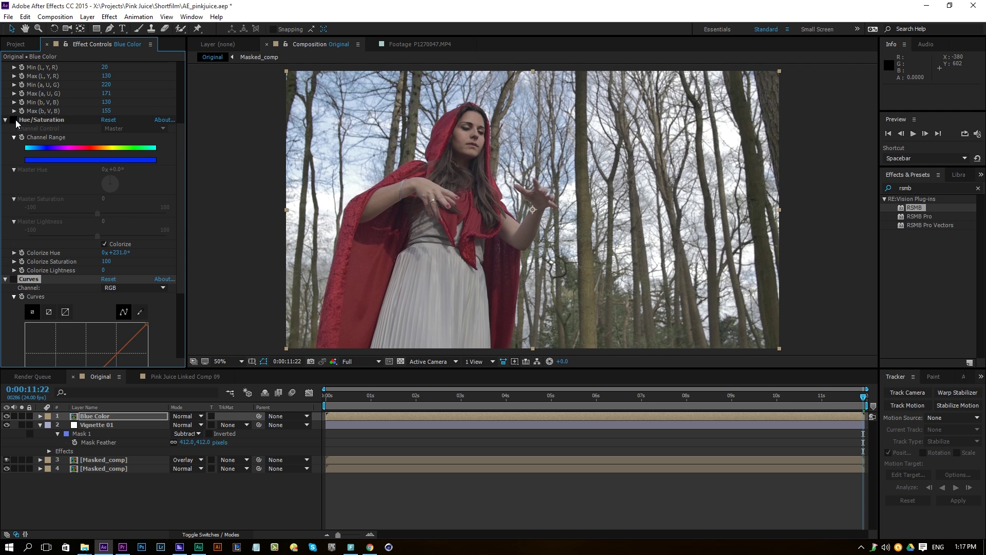
pyautogui.click(13, 120)
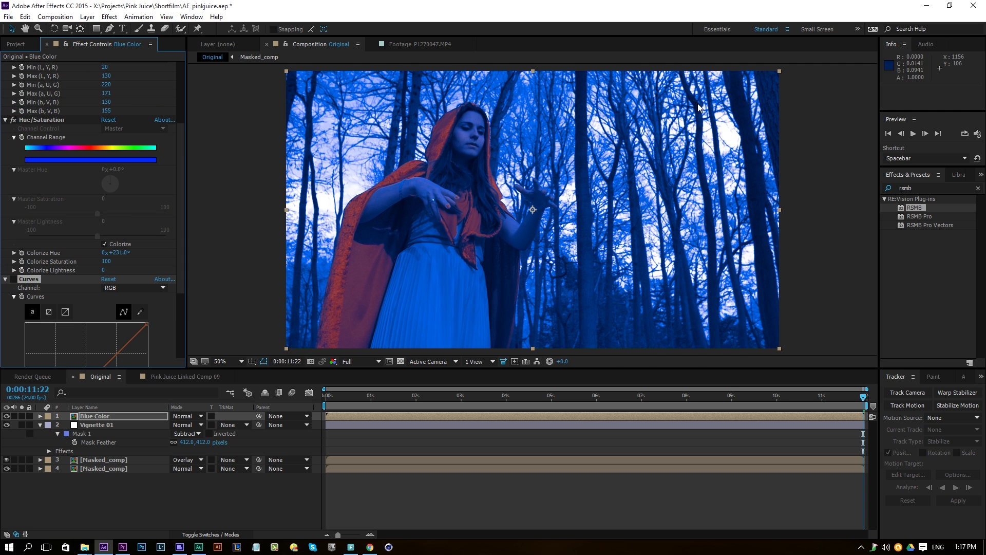
pyautogui.click(12, 120)
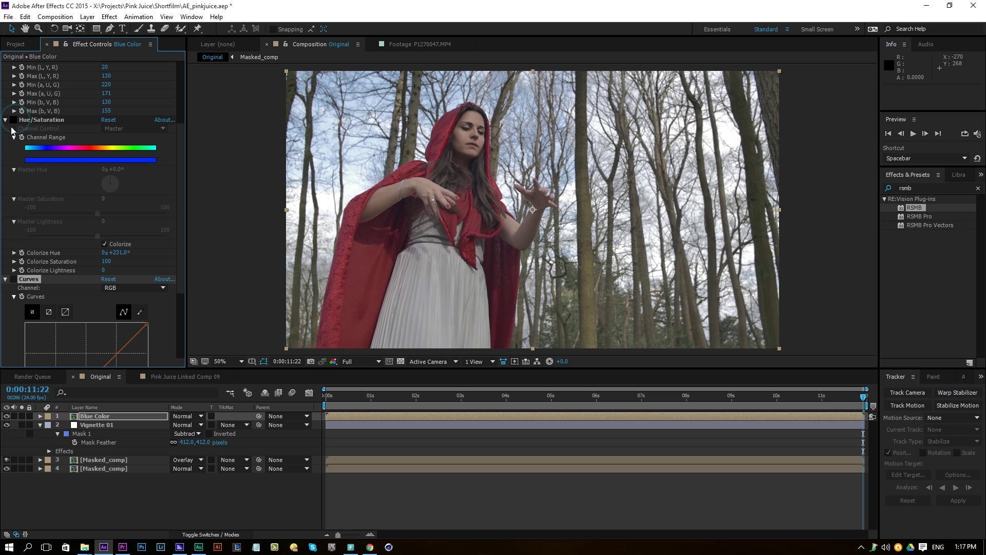
pyautogui.click(13, 279)
pyautogui.scroll(-5, 14, 295)
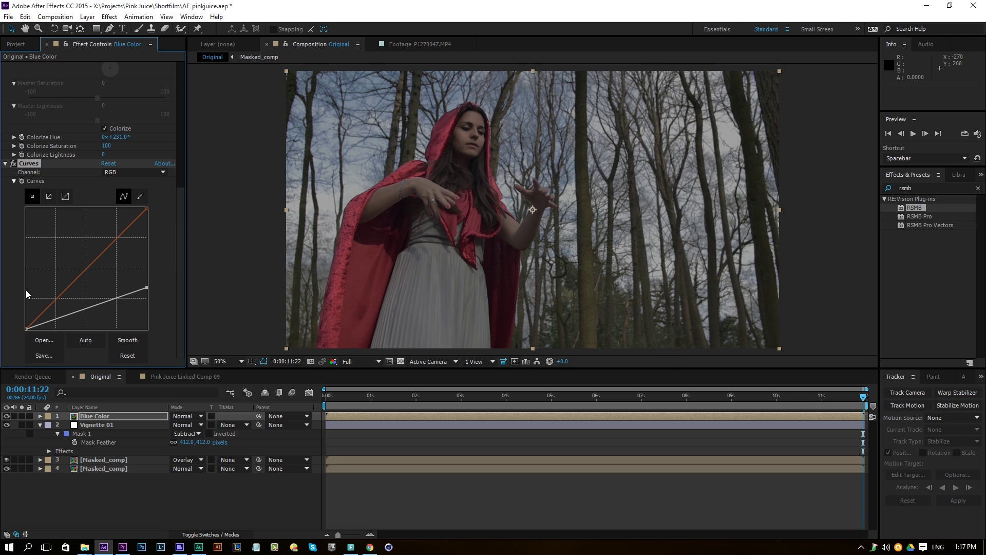
# Lower the midtones of the RGB curve and raise the upper midtones of the Blue channel curve.
pyautogui.moveTo(87, 311); pyautogui.dragTo(89, 319)
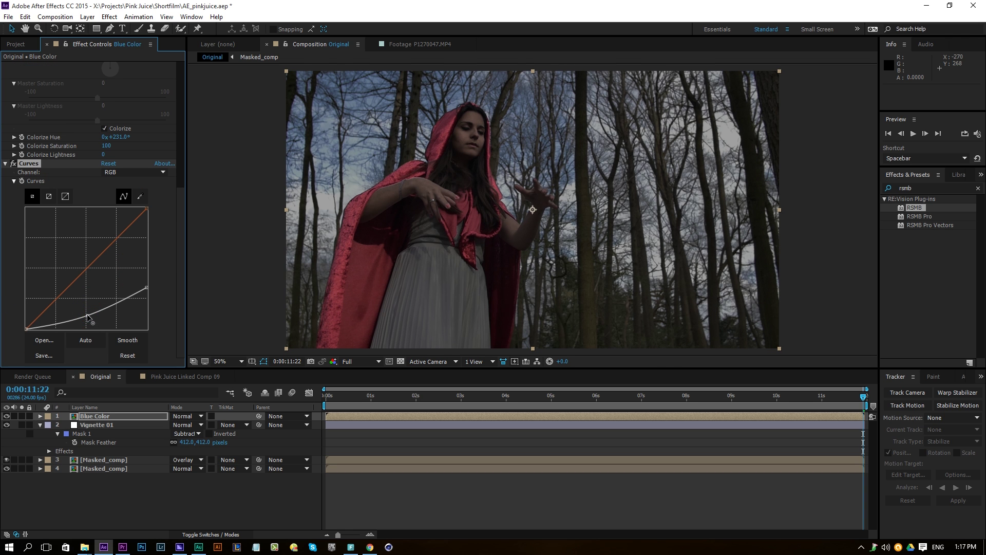
pyautogui.click(131, 172)
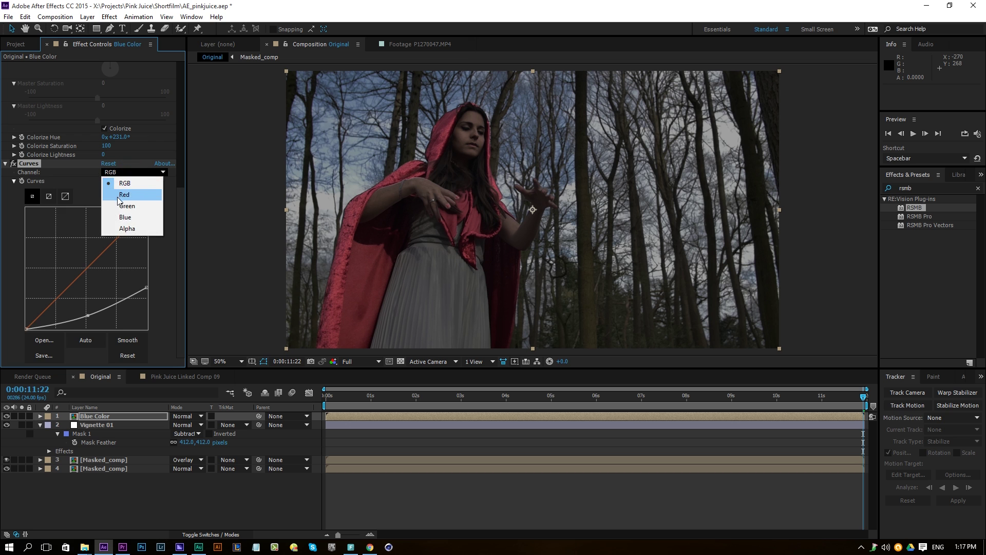
pyautogui.click(128, 216)
pyautogui.moveTo(114, 239); pyautogui.dragTo(108, 237)
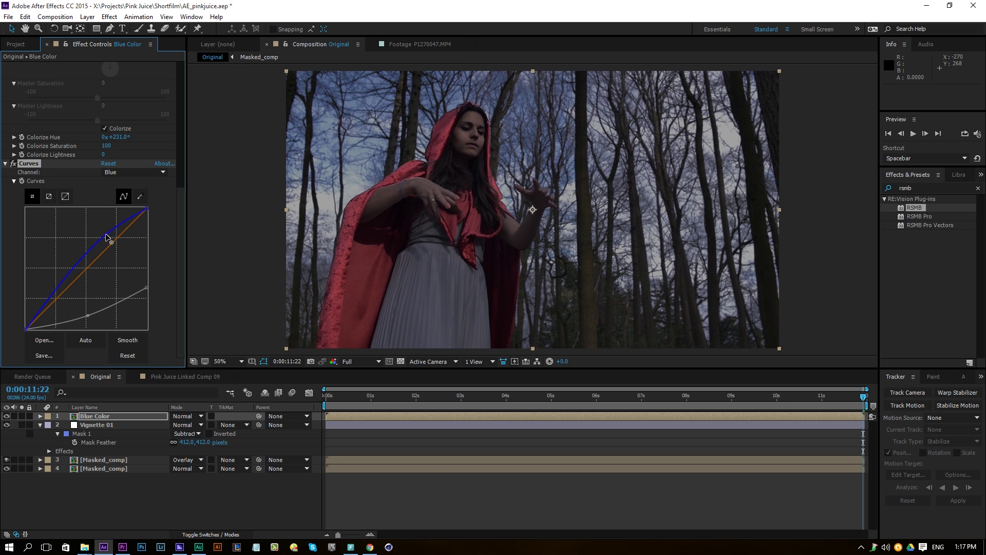
# Bend the Red channel curve slightly downward in the upper midtones.
pyautogui.click(132, 172)
pyautogui.click(129, 195)
pyautogui.moveTo(110, 244); pyautogui.dragTo(113, 250)
# Shape the Green channel curve into a slight S, raising its highlights and lowering its shadows.
pyautogui.click(140, 174)
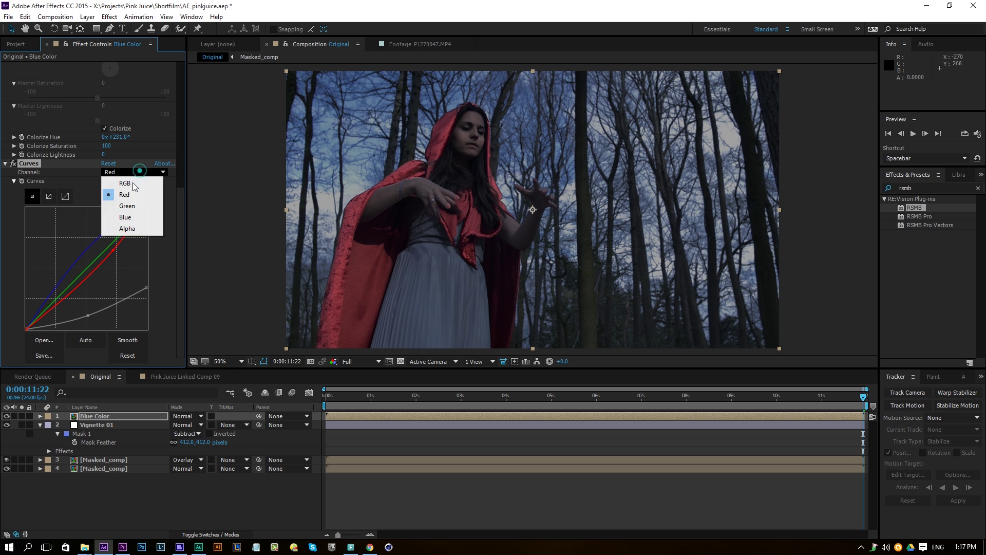
pyautogui.click(114, 210)
pyautogui.click(88, 270)
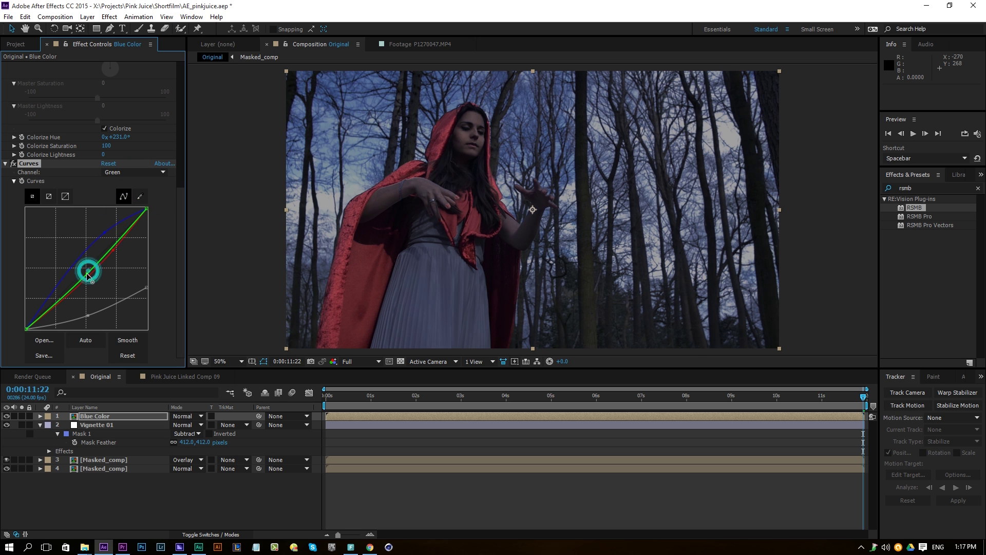
pyautogui.moveTo(83, 270); pyautogui.dragTo(111, 237)
pyautogui.moveTo(81, 266); pyautogui.dragTo(61, 294)
# Raise the shadows of the Blue channel curve and lower the RGB curve's white point and midtones slightly.
pyautogui.moveTo(50, 296); pyautogui.dragTo(46, 294)
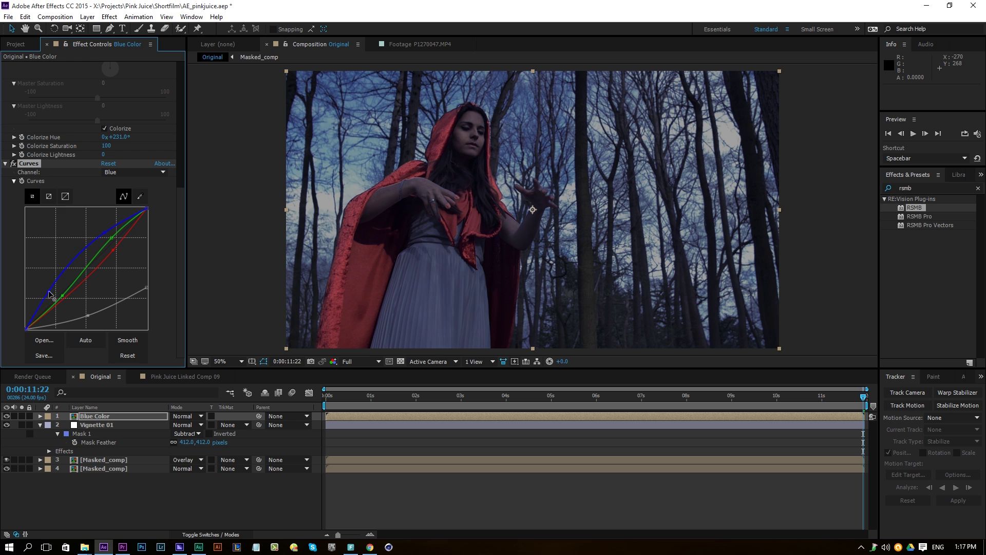
pyautogui.click(144, 288)
pyautogui.moveTo(89, 316); pyautogui.dragTo(91, 321)
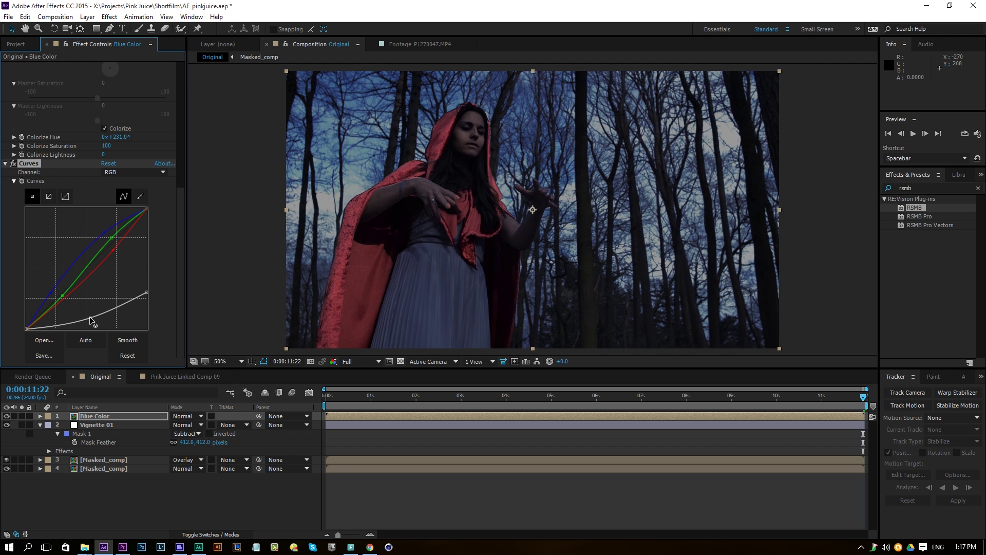
# Toggle the Curves effect to compare the grade, and raise the RGB curve's midpoint slightly.
pyautogui.click(12, 164)
pyautogui.click(13, 164)
pyautogui.click(12, 164)
pyautogui.click(12, 164)
pyautogui.scroll(8, 21, 164)
pyautogui.scroll(-8, 55, 327)
pyautogui.moveTo(89, 339); pyautogui.dragTo(86, 337)
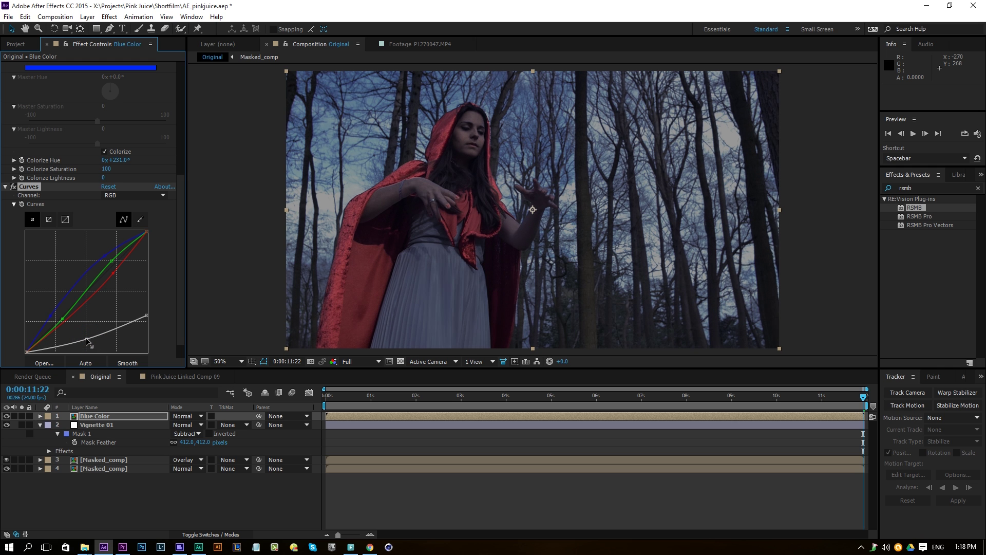
# Move the Curves effect above Hue/Saturation in the effect order and turn Hue/Saturation back on.
pyautogui.scroll(4, 80, 299)
pyautogui.click(34, 284)
pyautogui.moveTo(34, 284); pyautogui.dragTo(54, 119)
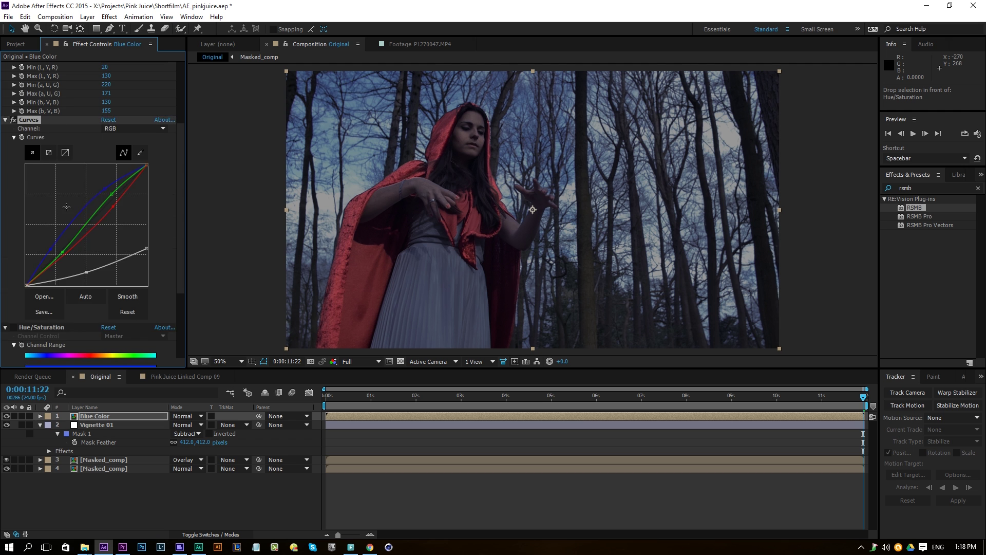
pyautogui.scroll(-4, 66, 207)
pyautogui.click(13, 235)
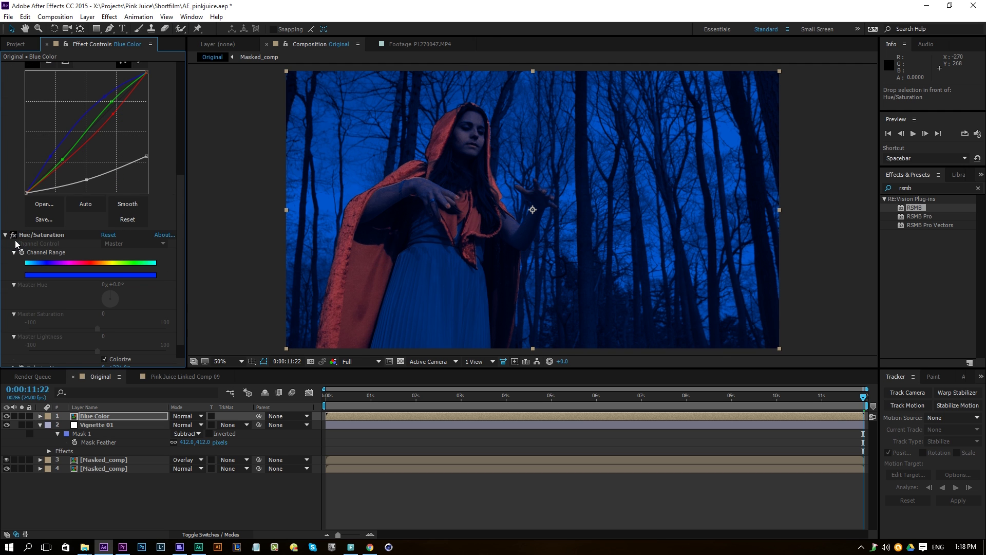
# Toggle Hue/Saturation to compare the result and set its Colorize Hue to 220°.
pyautogui.scroll(-1, 21, 269)
pyautogui.click(12, 213)
pyautogui.click(12, 212)
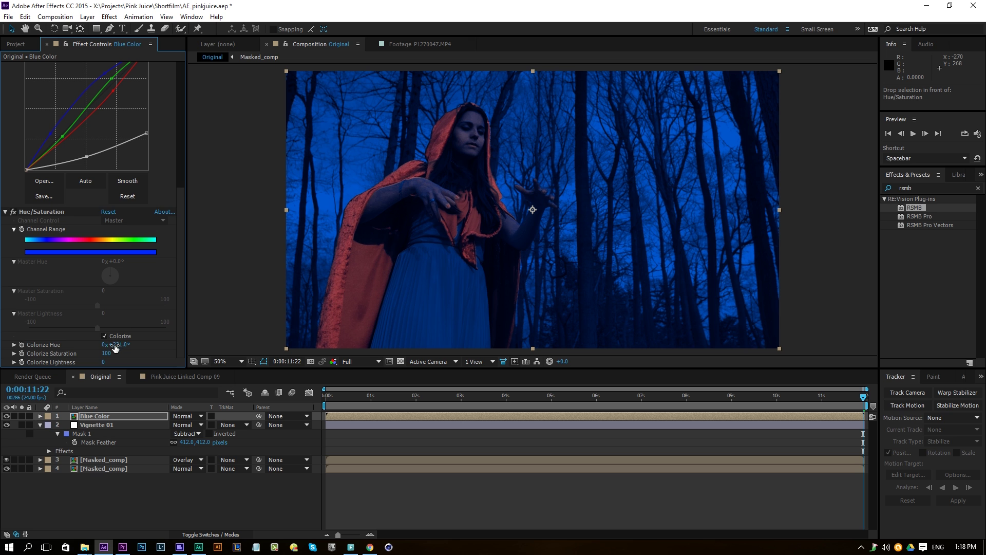
pyautogui.moveTo(115, 348); pyautogui.dragTo(110, 346)
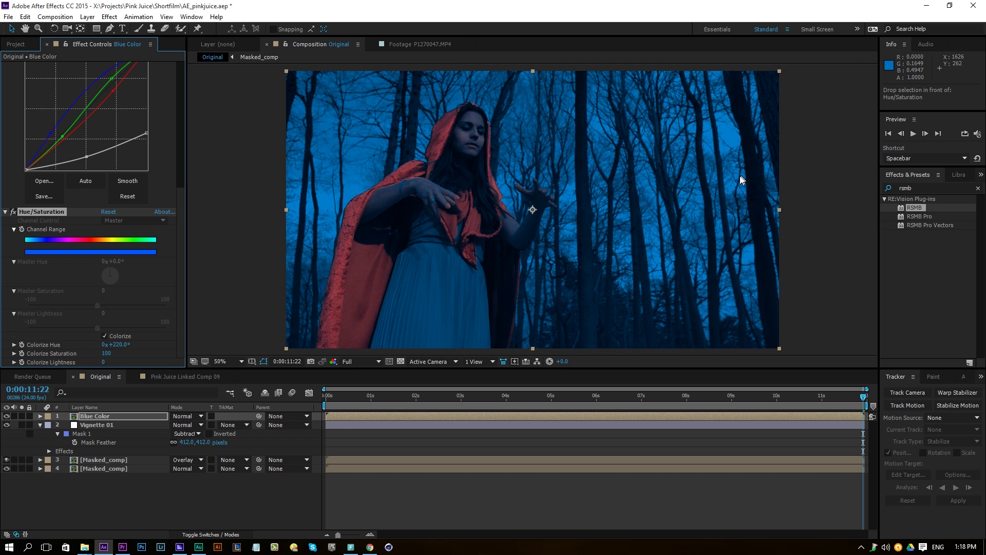
# Toggle the Color Range effect on the Blue Color layer to compare the tint with and without the cape excluded.
pyautogui.click(149, 418)
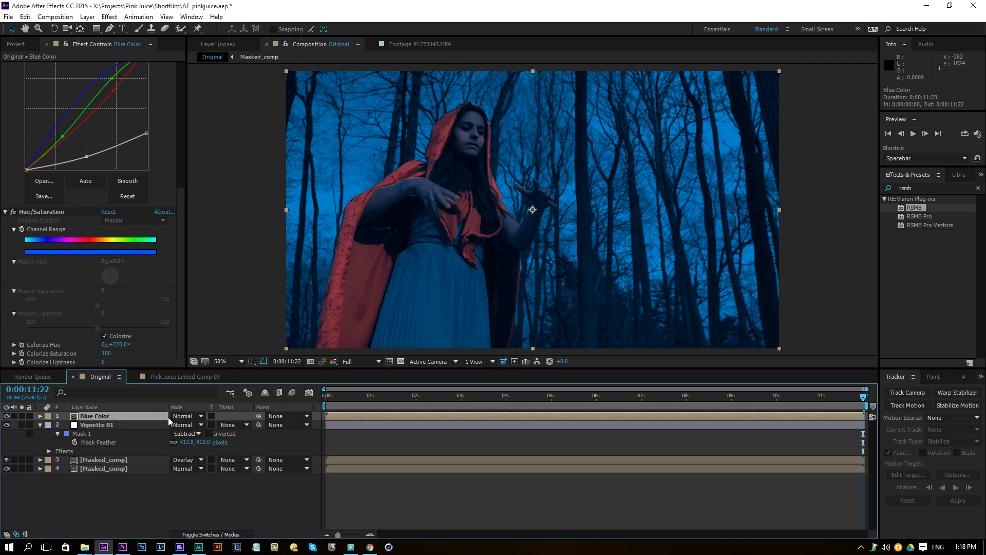
pyautogui.scroll(5, 53, 171)
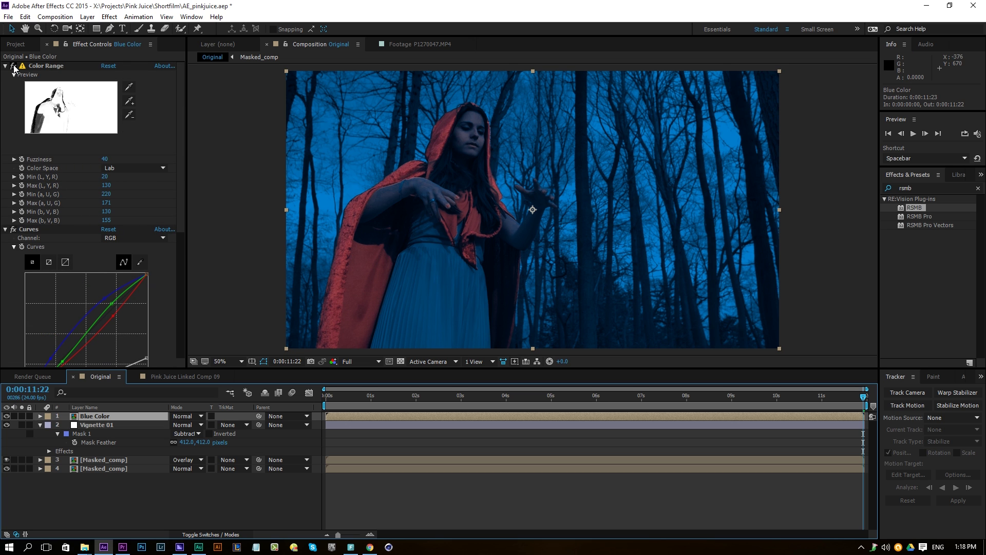
pyautogui.click(14, 67)
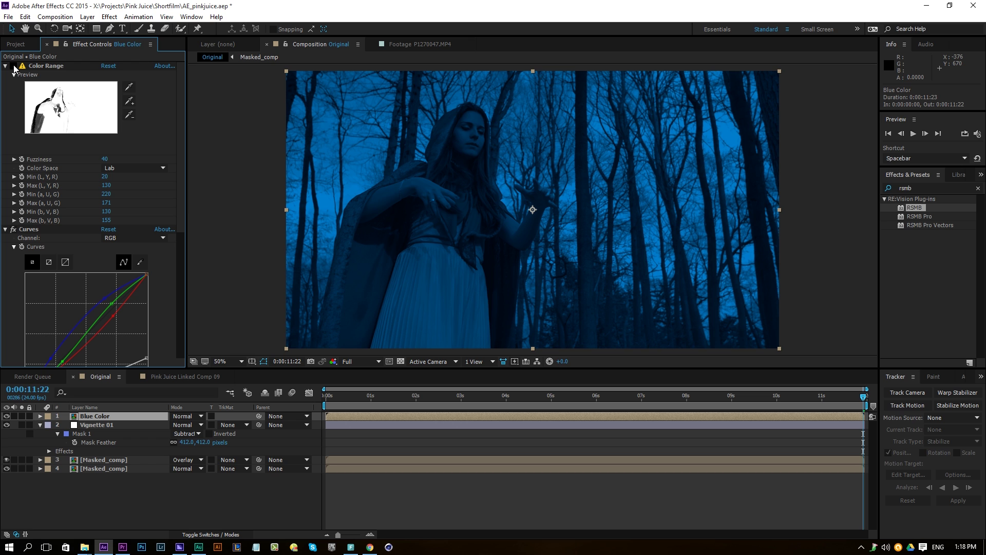
pyautogui.click(14, 67)
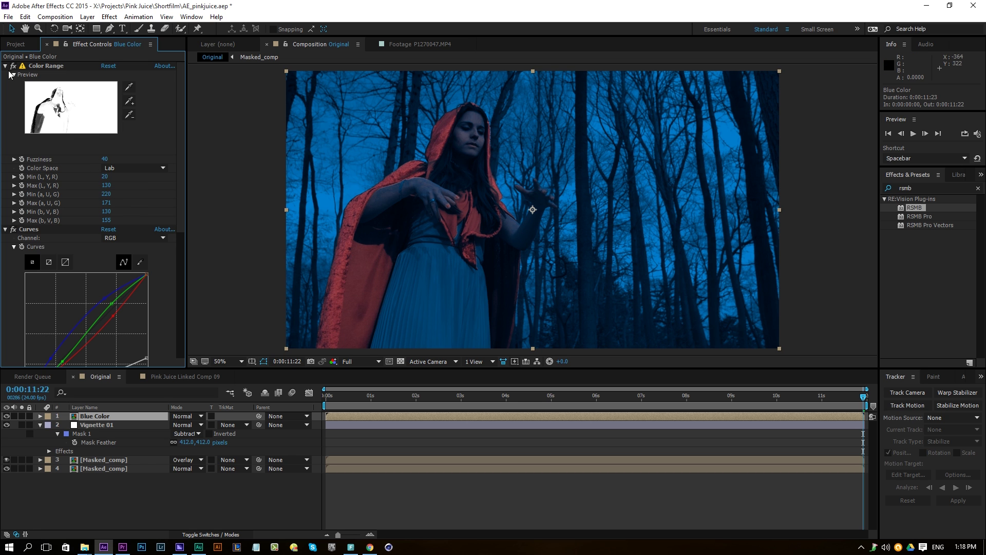
pyautogui.click(131, 101)
pyautogui.click(131, 116)
pyautogui.click(13, 65)
pyautogui.click(14, 66)
pyautogui.click(14, 66)
pyautogui.click(13, 66)
# Set the Blue Color layer's opacity to 85% and toggle the layer's visibility to compare the grade.
pyautogui.click(112, 417)
pyautogui.press('t')
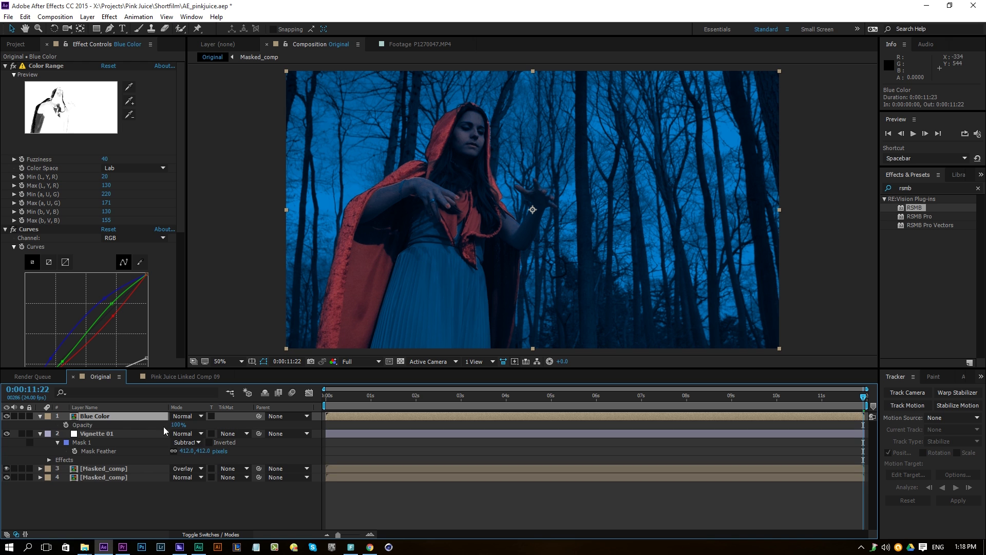
pyautogui.moveTo(177, 426); pyautogui.dragTo(172, 424)
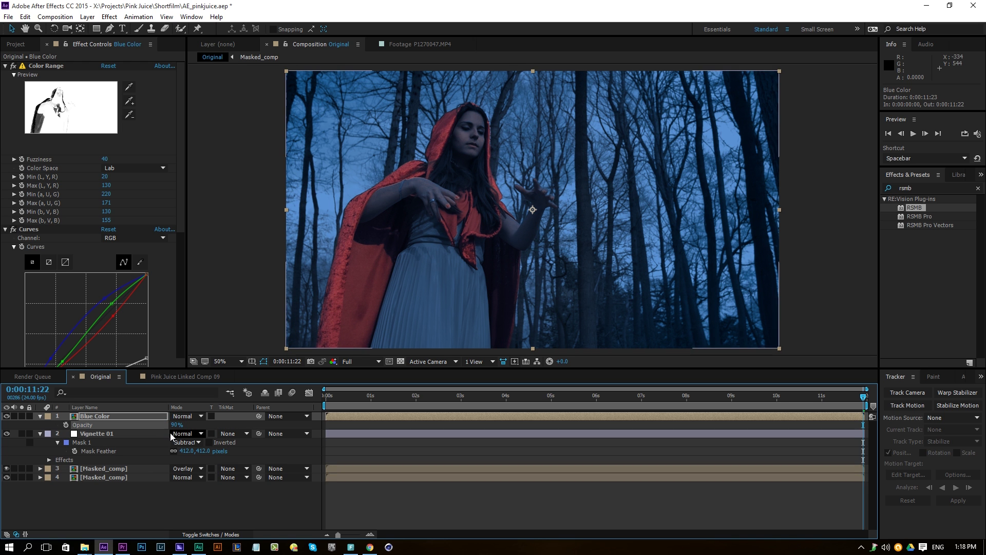
pyautogui.click(174, 425)
pyautogui.write('85')
pyautogui.press('Return')
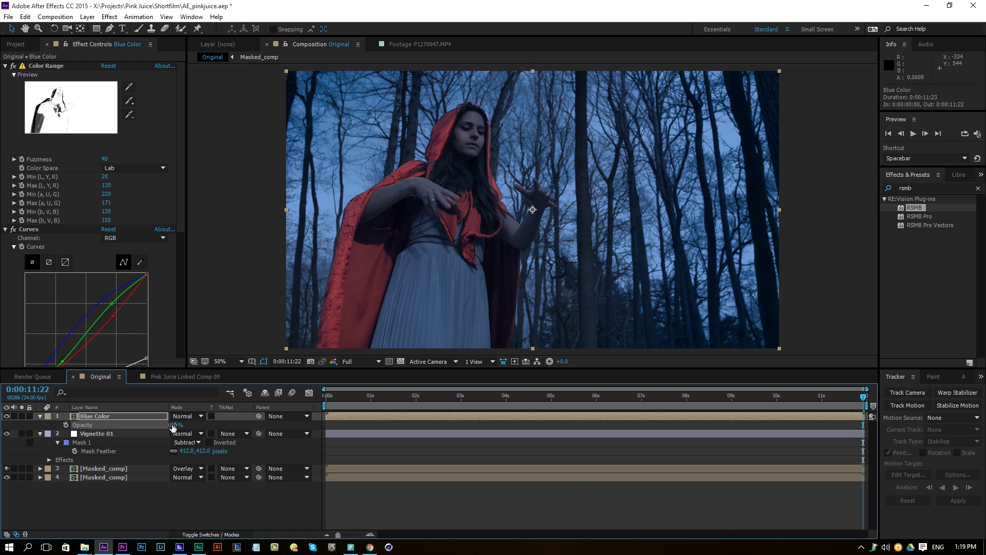
pyautogui.click(6, 416)
pyautogui.click(6, 416)
pyautogui.click(103, 415)
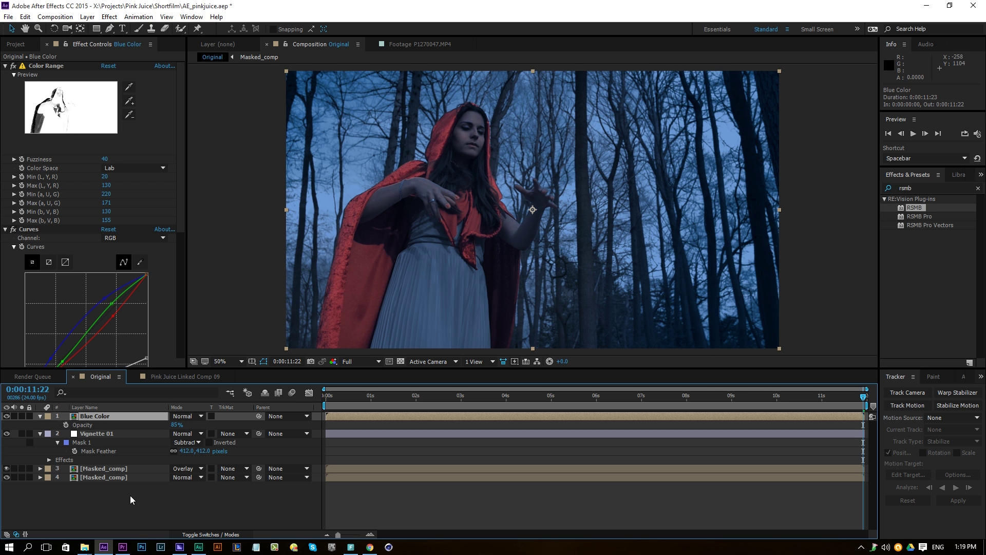
# Create a new adjustment layer in the Original composition and name it Hue/saturation.
pyautogui.rightClick(90, 508)
pyautogui.moveTo(167, 413)
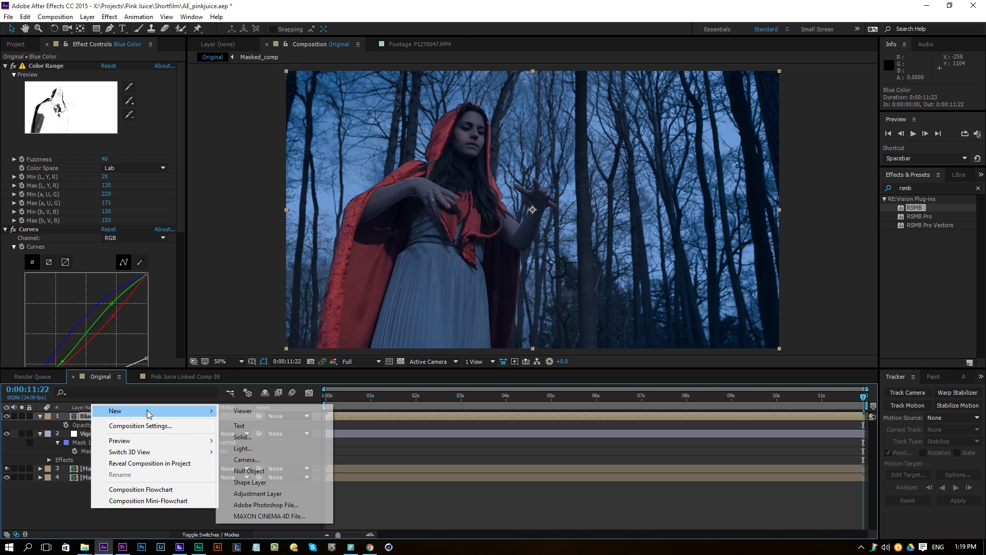
pyautogui.click(253, 493)
pyautogui.press('Return')
pyautogui.write('Hue/saturation')
pyautogui.press('Return')
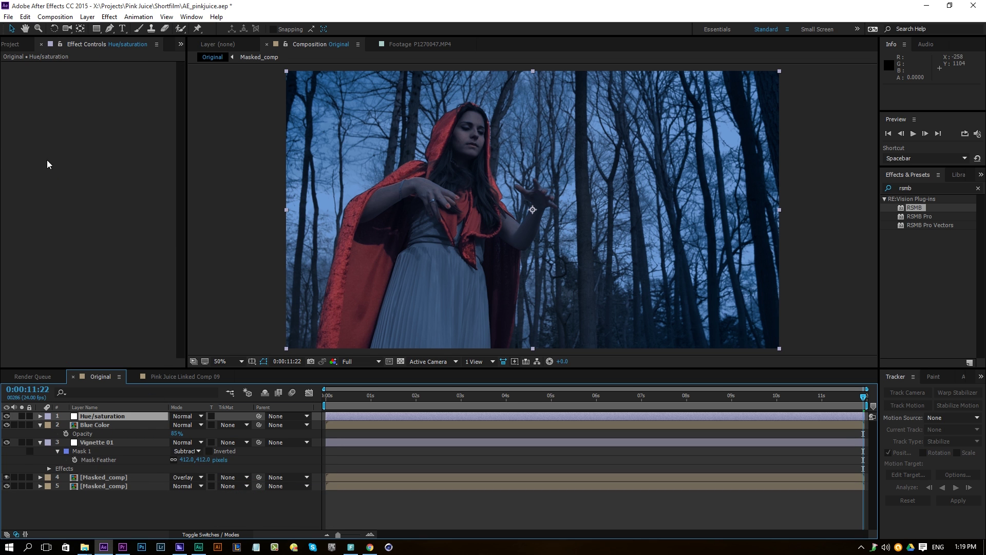
# Apply the Hue/Saturation effect to the new adjustment layer and set its Channel Control to Reds.
pyautogui.click(110, 17)
pyautogui.click(47, 125)
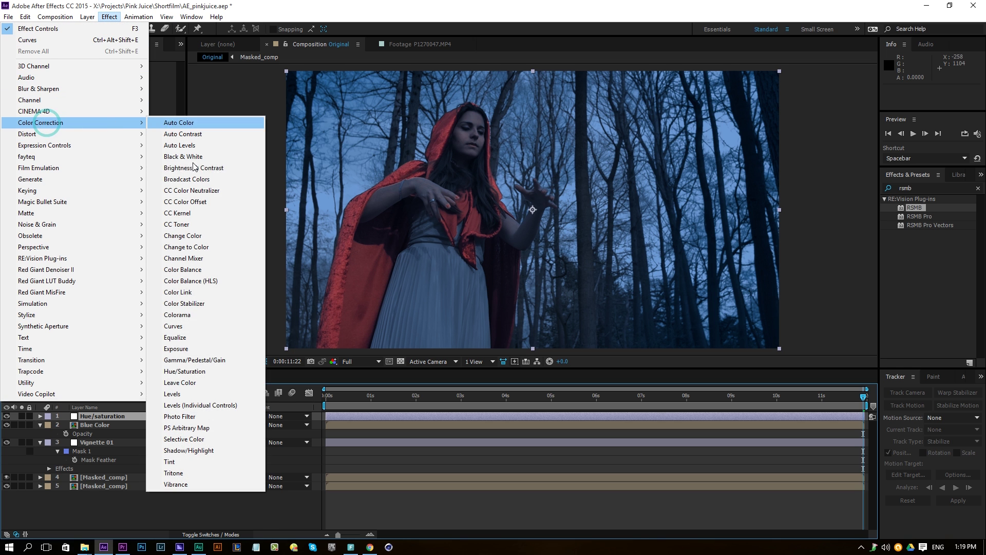
pyautogui.click(193, 371)
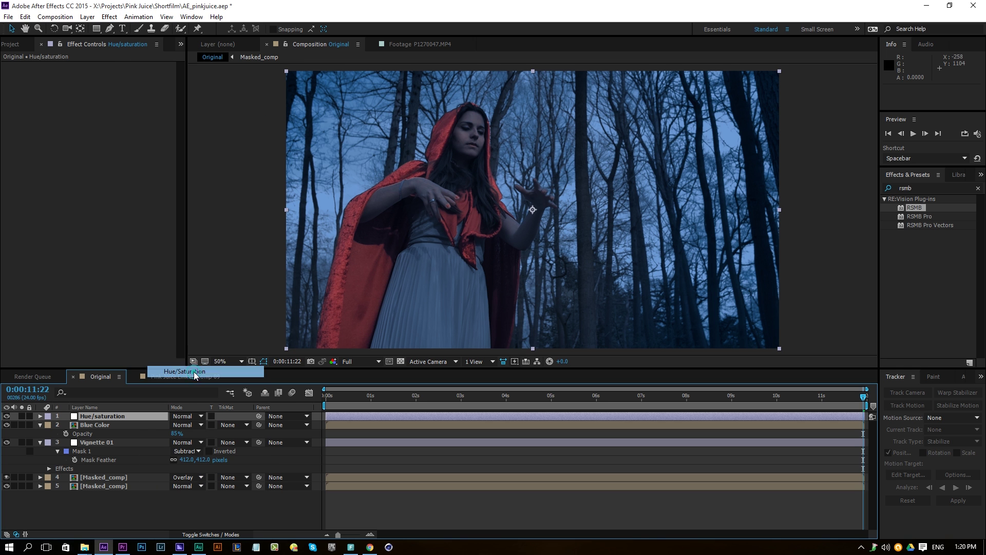
pyautogui.click(113, 73)
pyautogui.click(127, 97)
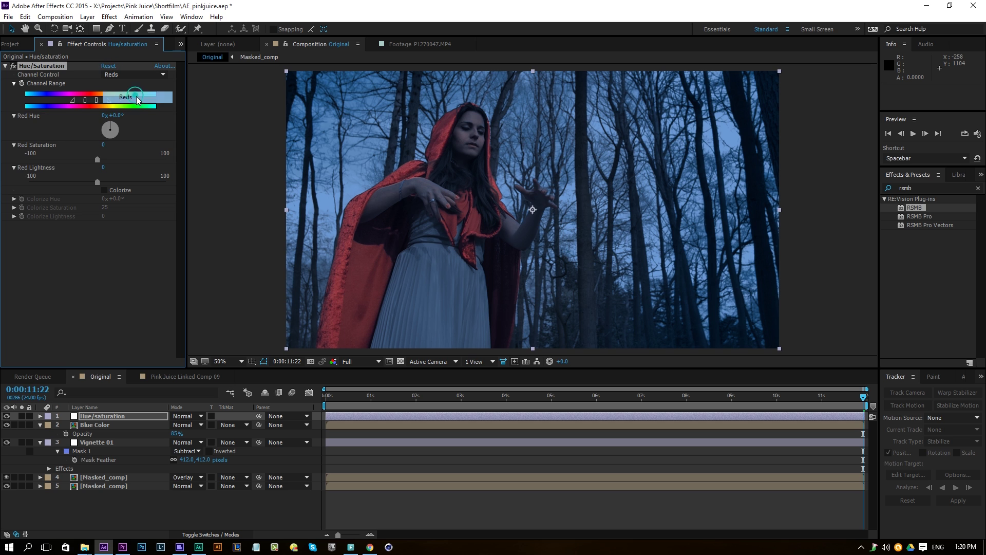
# Widen the Reds channel range and set Red Hue to -7°, Red Saturation to 22 and Red Lightness to -28.
pyautogui.click(85, 100)
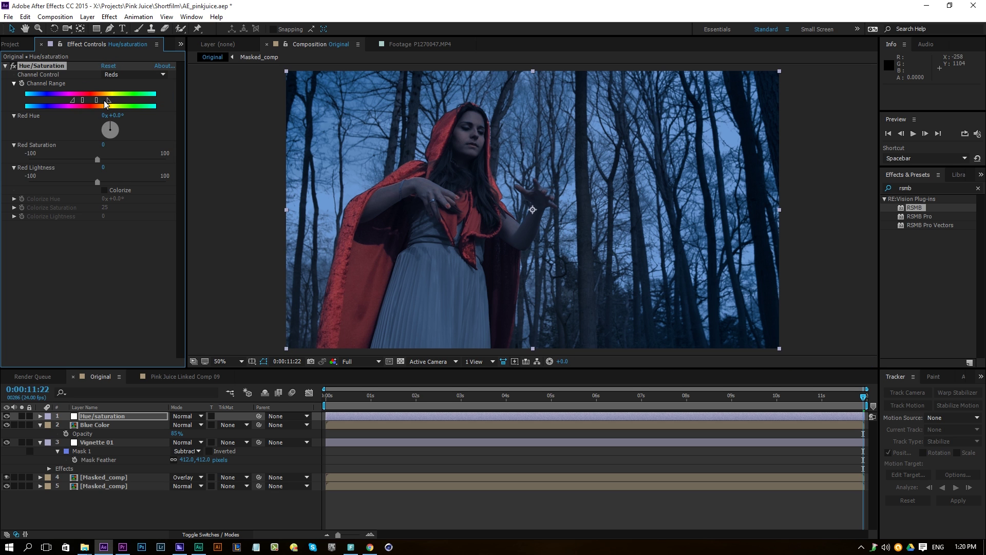
pyautogui.click(97, 100)
pyautogui.moveTo(110, 101)
pyautogui.mouseDown()
pyautogui.moveTo(70, 101)
pyautogui.moveTo(79, 101)
pyautogui.mouseUp()
pyautogui.moveTo(101, 156)
pyautogui.mouseDown()
pyautogui.moveTo(122, 163)
pyautogui.moveTo(109, 162)
pyautogui.mouseUp()
pyautogui.moveTo(121, 118); pyautogui.dragTo(122, 116)
pyautogui.moveTo(127, 158); pyautogui.dragTo(121, 159)
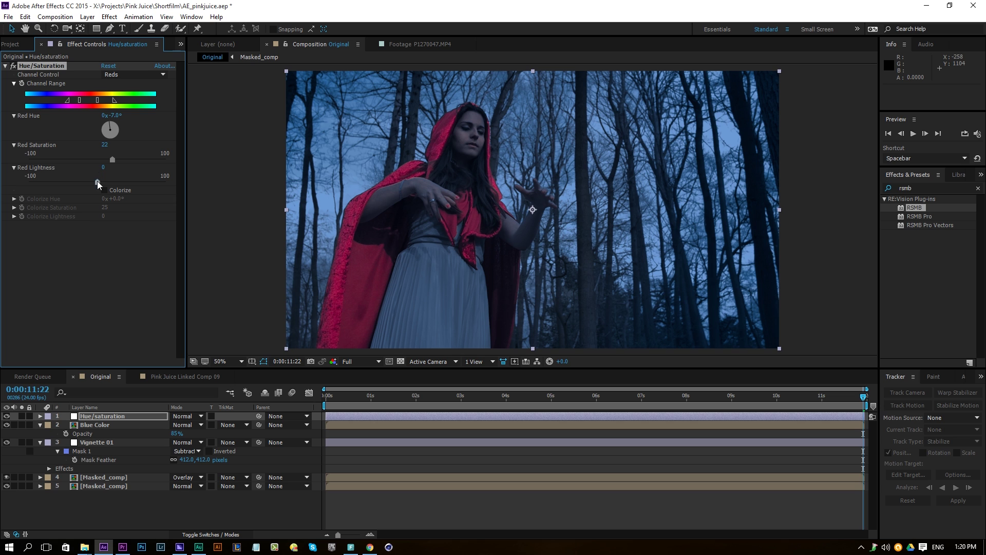
pyautogui.moveTo(89, 182)
pyautogui.mouseDown()
pyautogui.moveTo(69, 182)
pyautogui.moveTo(84, 183)
pyautogui.mouseUp()
# Lower the Blue Color layer's opacity to 78% and raise its RGB curve's white point slightly.
pyautogui.click(106, 426)
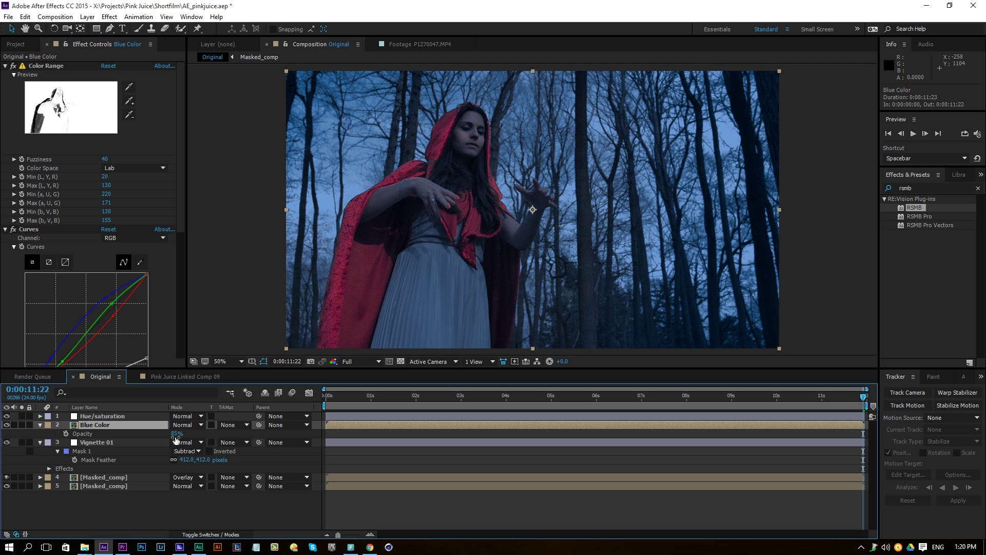
pyautogui.click(175, 437)
pyautogui.moveTo(174, 437); pyautogui.dragTo(172, 437)
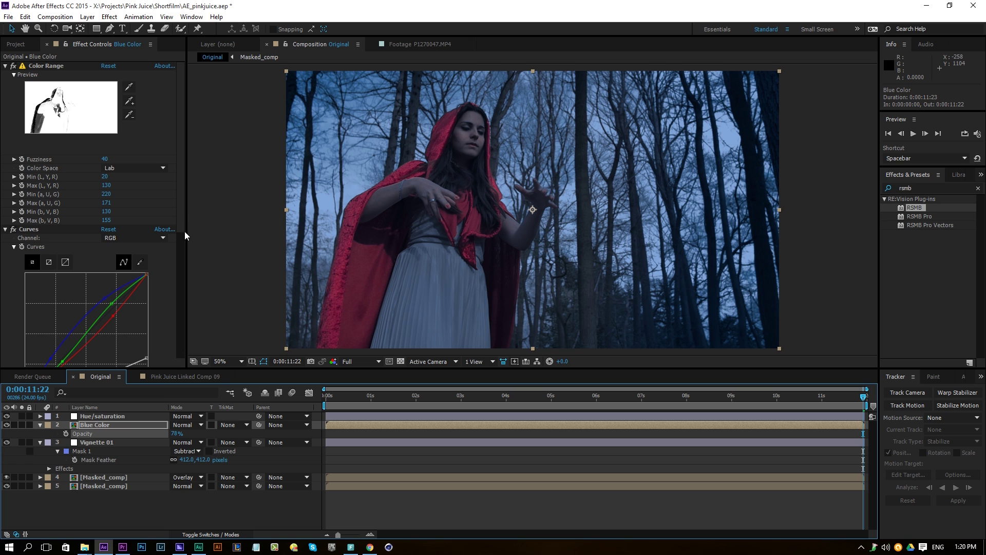
pyautogui.moveTo(183, 205); pyautogui.dragTo(183, 239)
pyautogui.moveTo(147, 297); pyautogui.dragTo(147, 285)
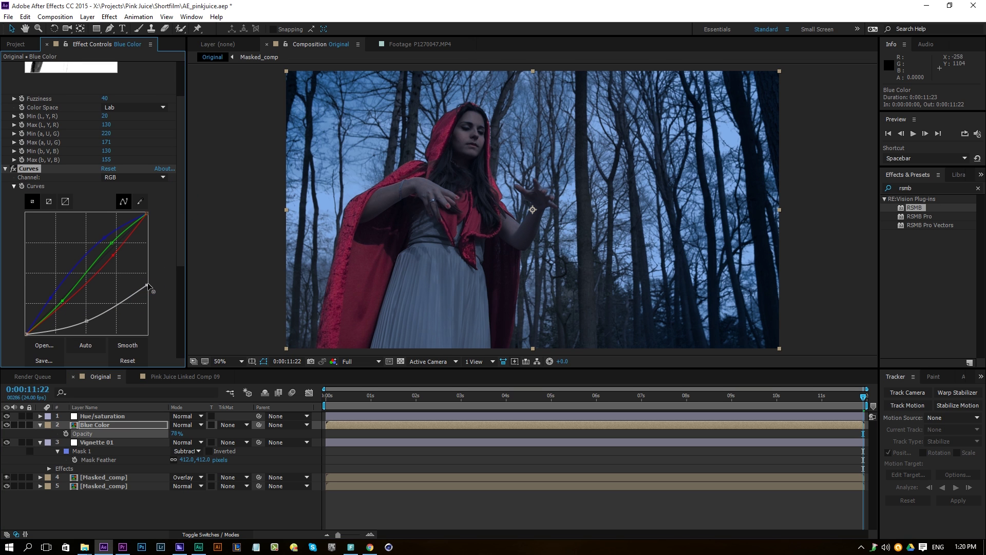
pyautogui.click(86, 321)
# Set Red Saturation to 25 on the Hue/saturation adjustment layer.
pyautogui.hotkey('ctrl', 'Up')
pyautogui.click(104, 146)
pyautogui.write('25')
pyautogui.press('Return')
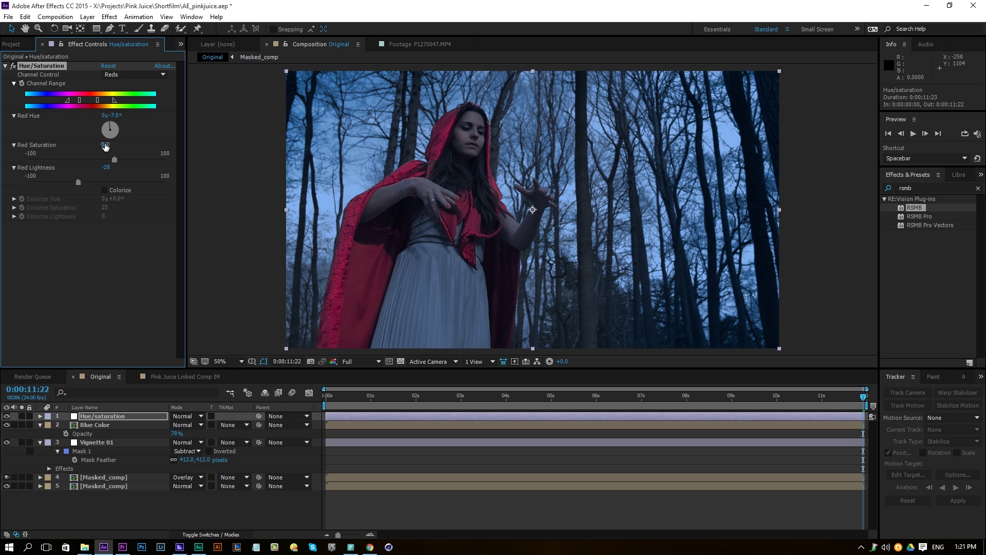
# Create another adjustment layer above the others and name it Vignette 02.
pyautogui.rightClick(148, 511)
pyautogui.moveTo(206, 414)
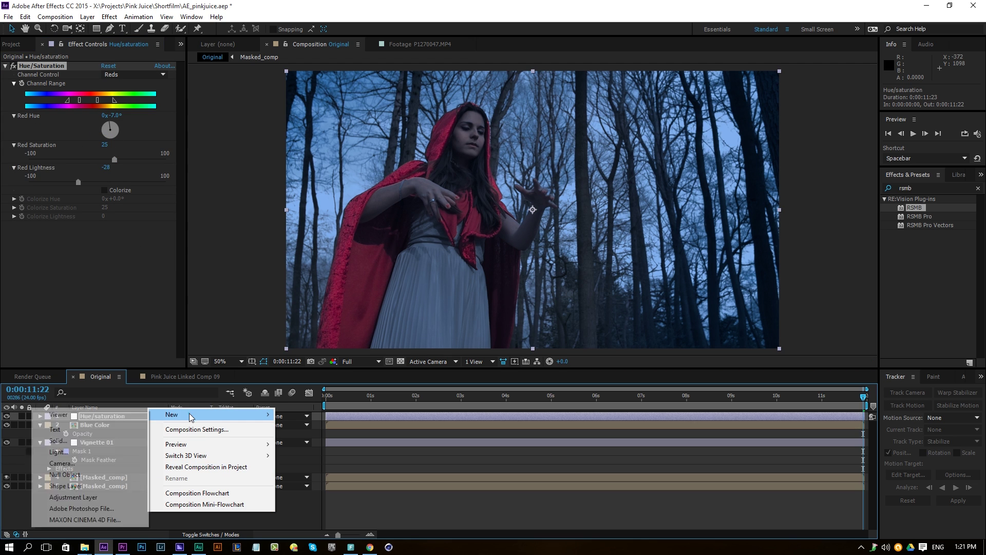
pyautogui.click(125, 497)
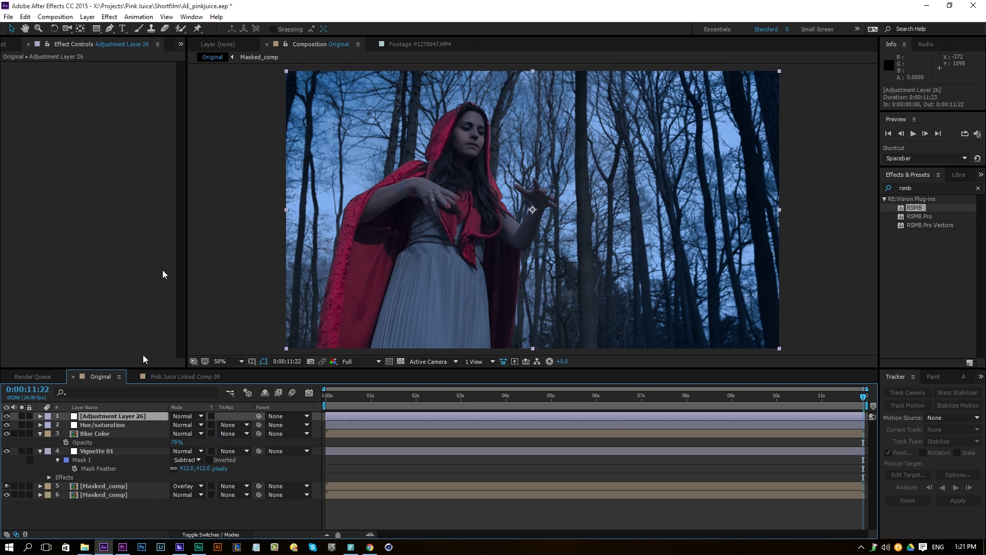
pyautogui.press('Return')
pyautogui.write('Vi')
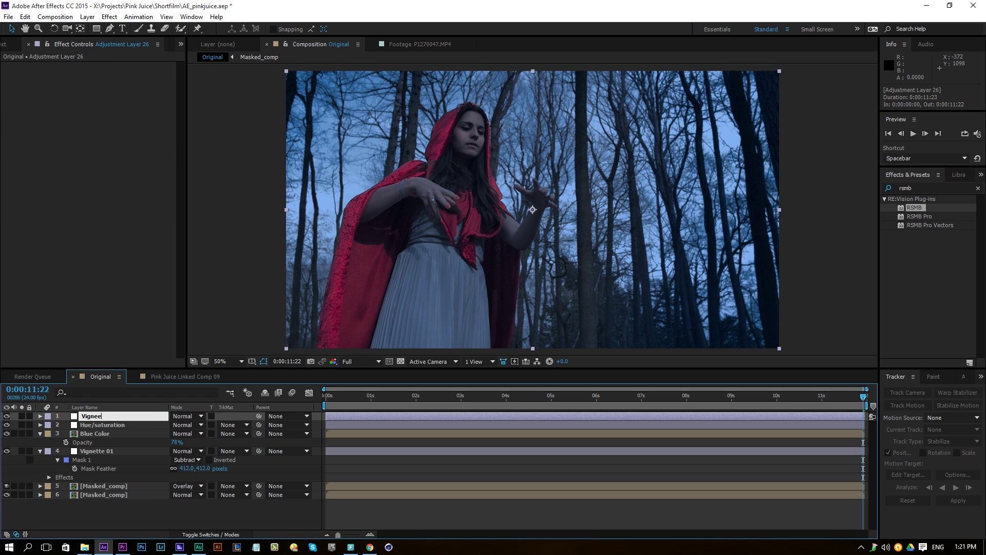
pyautogui.write('gnette 02')
pyautogui.press('Return')
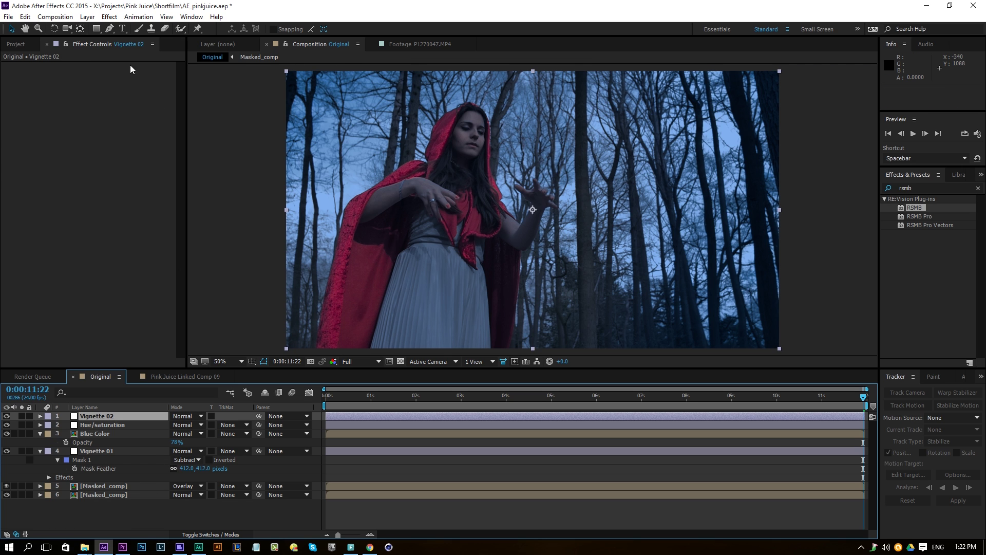
# Draw an elliptical mask about 1720 × 936 px on Vignette 02, set it to Subtract and feather it 250 pixels.
pyautogui.click(96, 29)
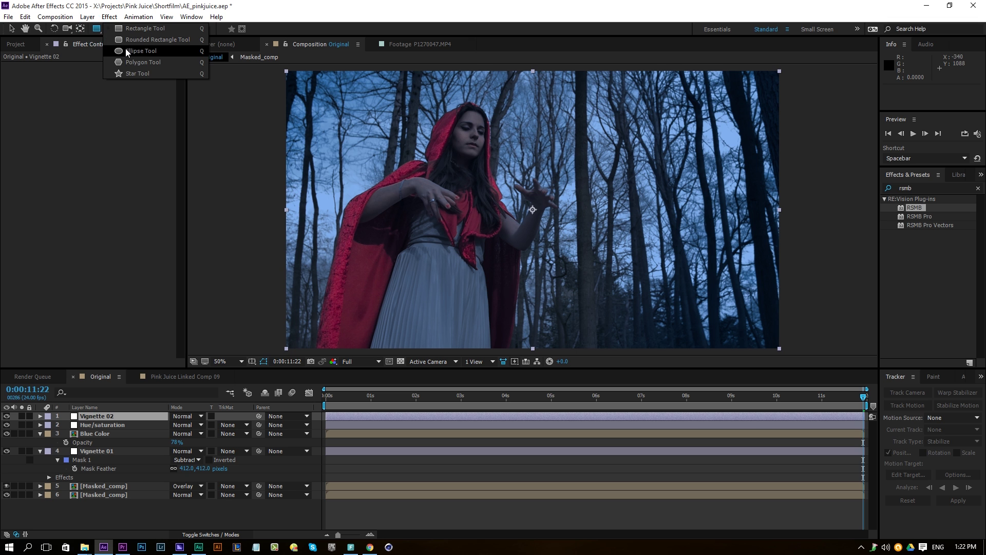
pyautogui.click(127, 52)
pyautogui.moveTo(310, 88)
pyautogui.mouseDown()
pyautogui.moveTo(687, 311)
pyautogui.moveTo(753, 328)
pyautogui.mouseUp()
pyautogui.click(188, 435)
pyautogui.click(188, 465)
pyautogui.press('f')
pyautogui.moveTo(193, 433); pyautogui.dragTo(312, 433)
# Apply Curves to Vignette 02, pull the RGB curve's midpoint down to darken the edges, and deselect the layer.
pyautogui.click(110, 17)
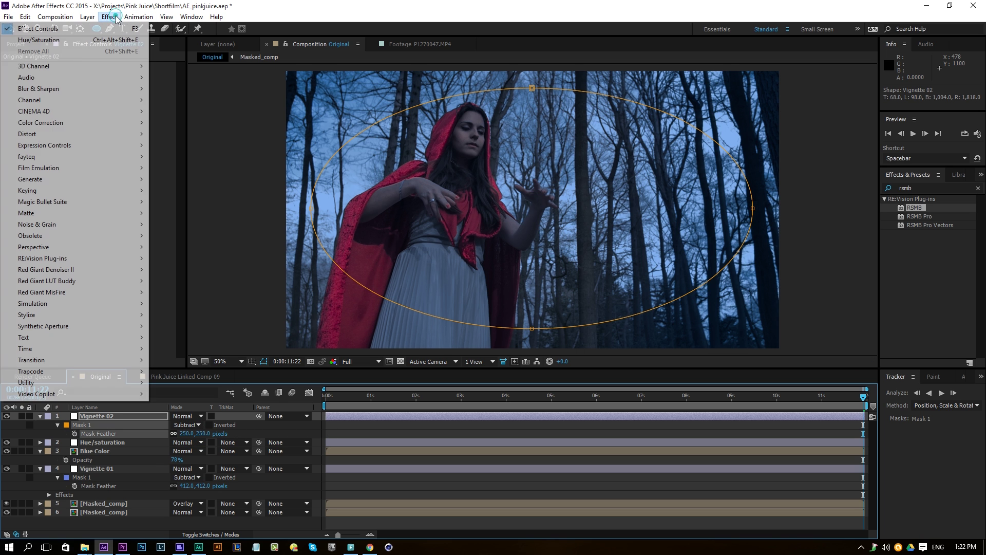
pyautogui.moveTo(60, 123)
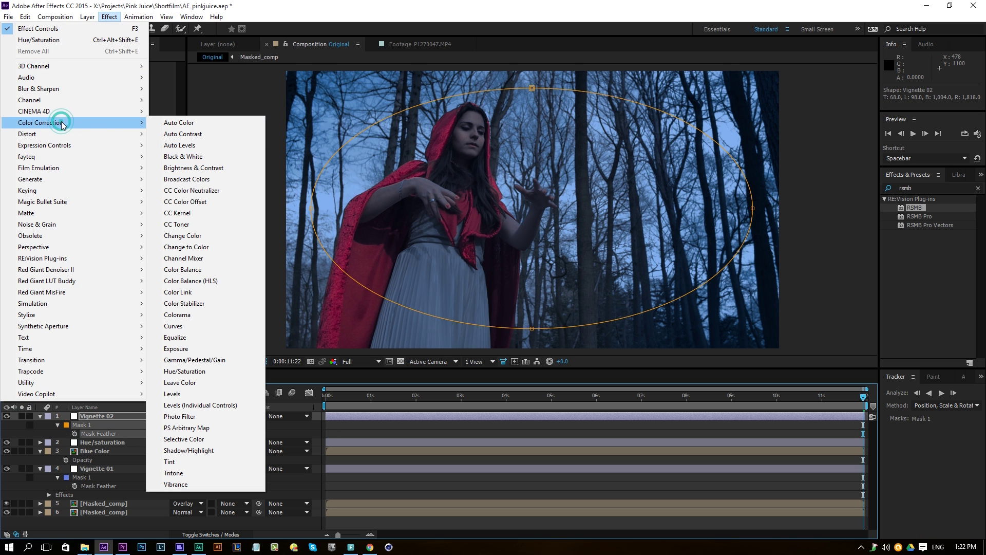
pyautogui.click(194, 326)
pyautogui.moveTo(83, 176); pyautogui.dragTo(91, 200)
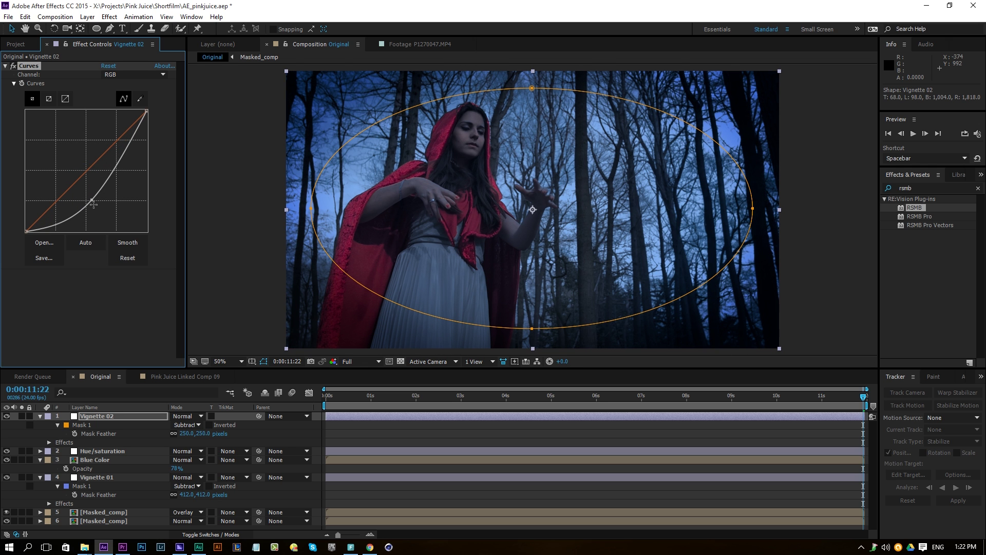
pyautogui.click(343, 426)
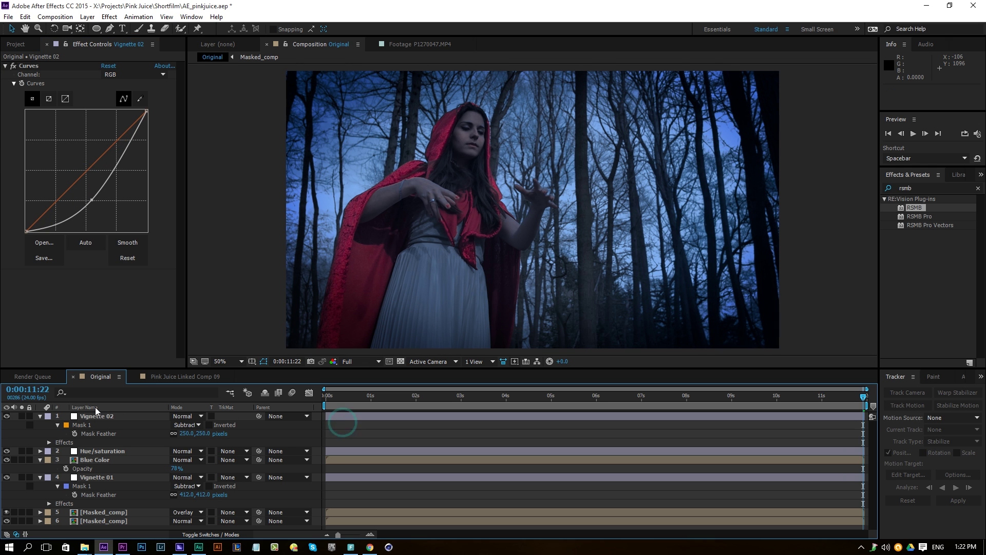
# Toggle Vignette 02 to compare the darkening and raise its RGB curve's midpoint slightly.
pyautogui.click(7, 416)
pyautogui.click(7, 418)
pyautogui.moveTo(92, 200); pyautogui.dragTo(87, 197)
pyautogui.click(19, 437)
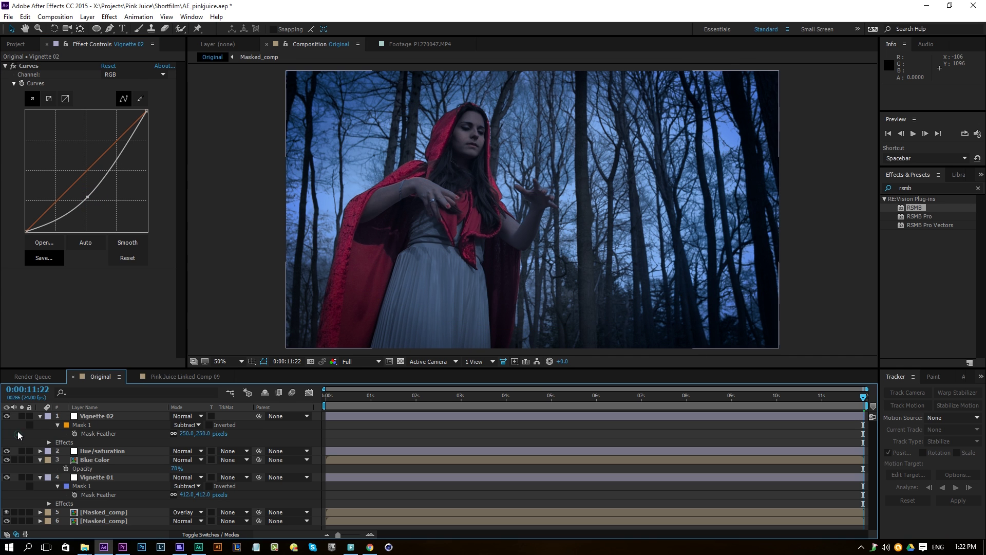
pyautogui.click(6, 417)
pyautogui.click(7, 416)
# Duplicate the bottom Masked_comp layer and move the copy to the top of the layer stack.
pyautogui.click(82, 522)
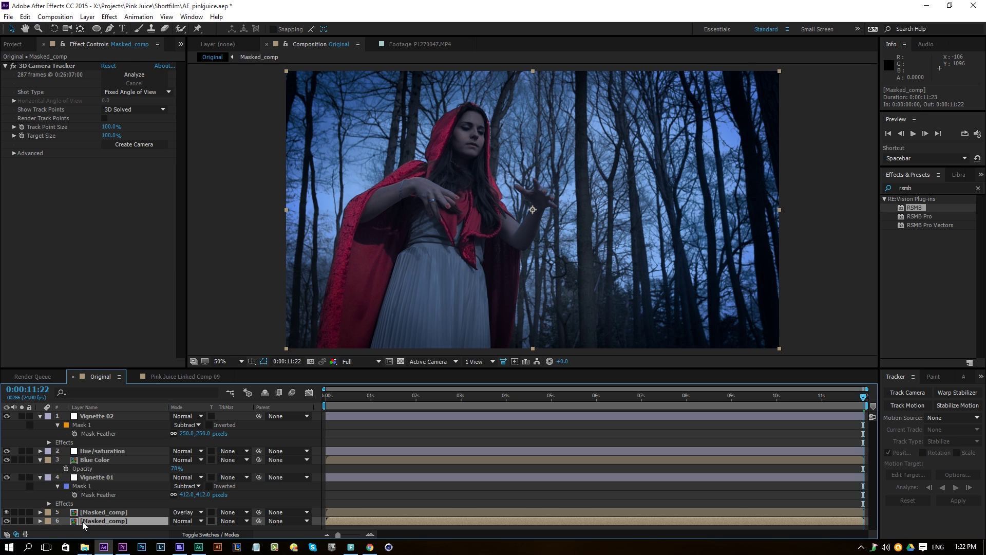
pyautogui.hotkey('ctrl', 'd')
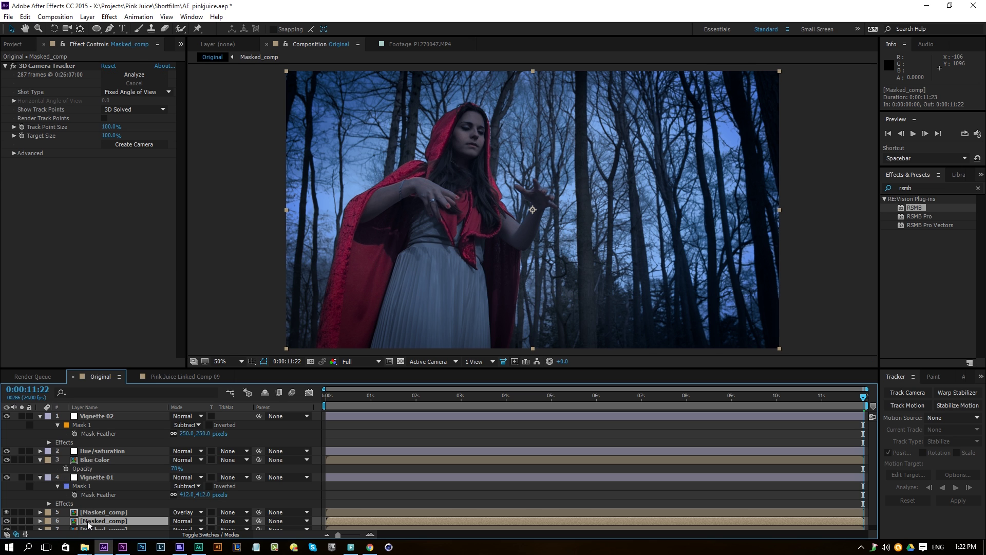
pyautogui.moveTo(88, 521); pyautogui.dragTo(104, 414)
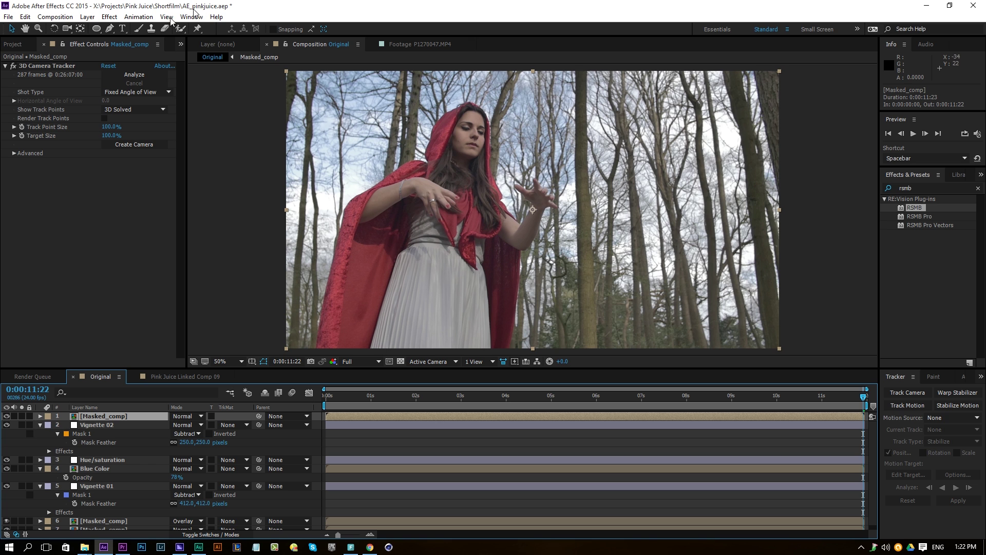
# Draw an elliptical mask about 130 × 198 px around the woman's face on the top Masked_comp layer.
pyautogui.click(96, 28)
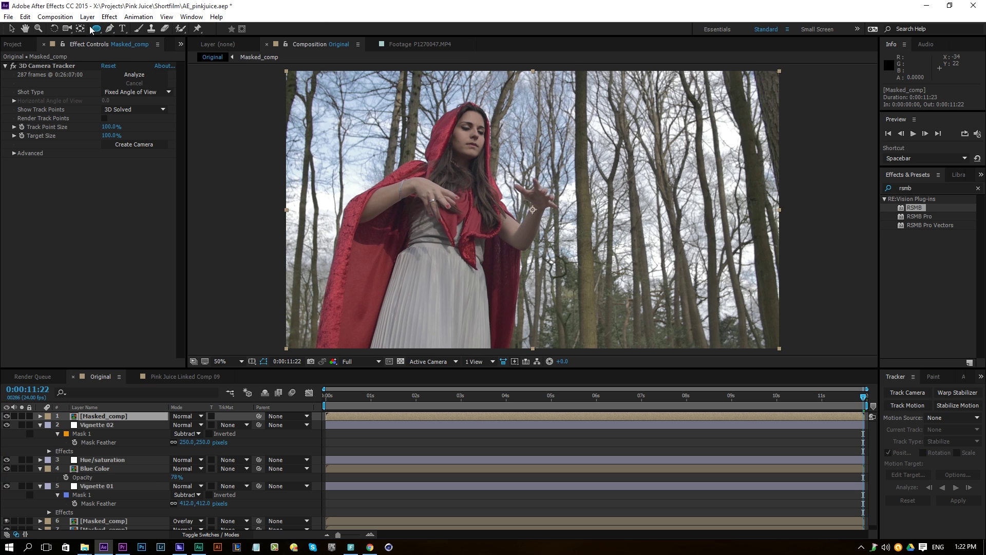
pyautogui.moveTo(455, 109); pyautogui.dragTo(489, 160)
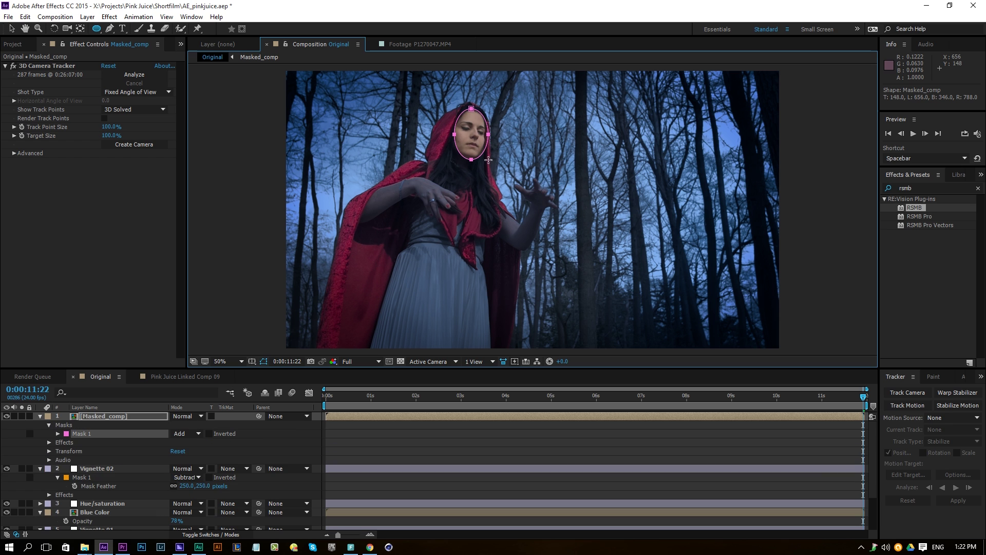
pyautogui.press('g')
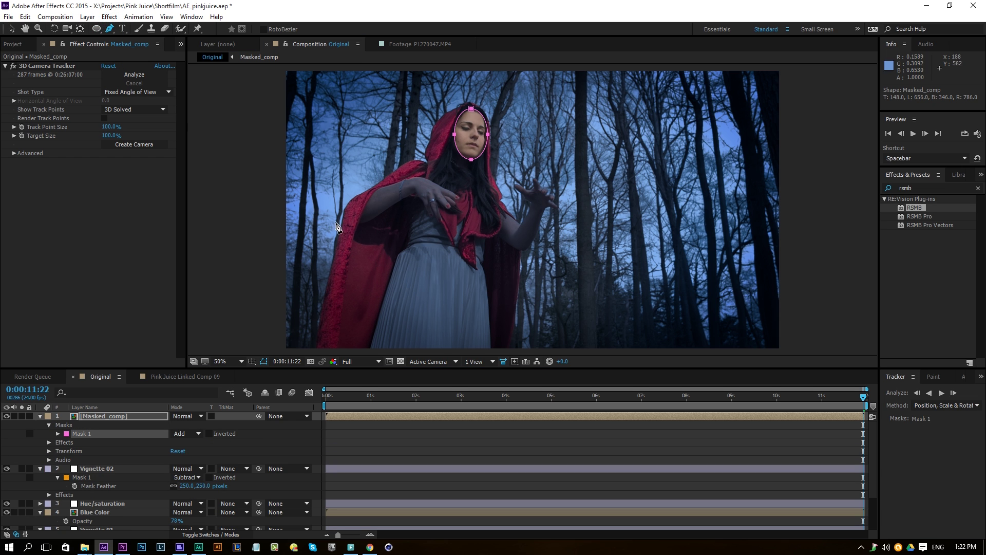
# Draw a closed pen mask around the woman's lowered forearm and hand on the top Masked_comp layer.
pyautogui.click(369, 194)
pyautogui.click(359, 218)
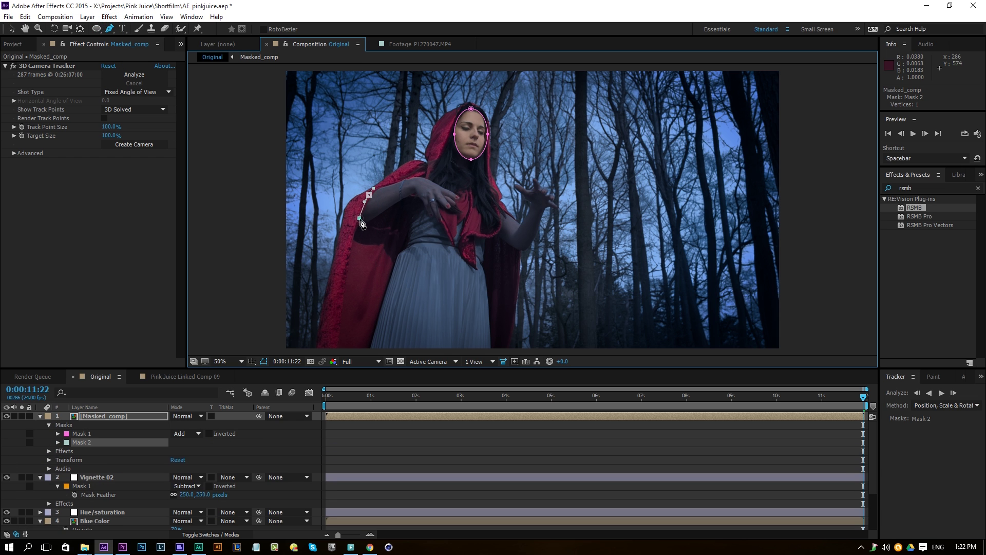
pyautogui.click(374, 219)
pyautogui.click(413, 194)
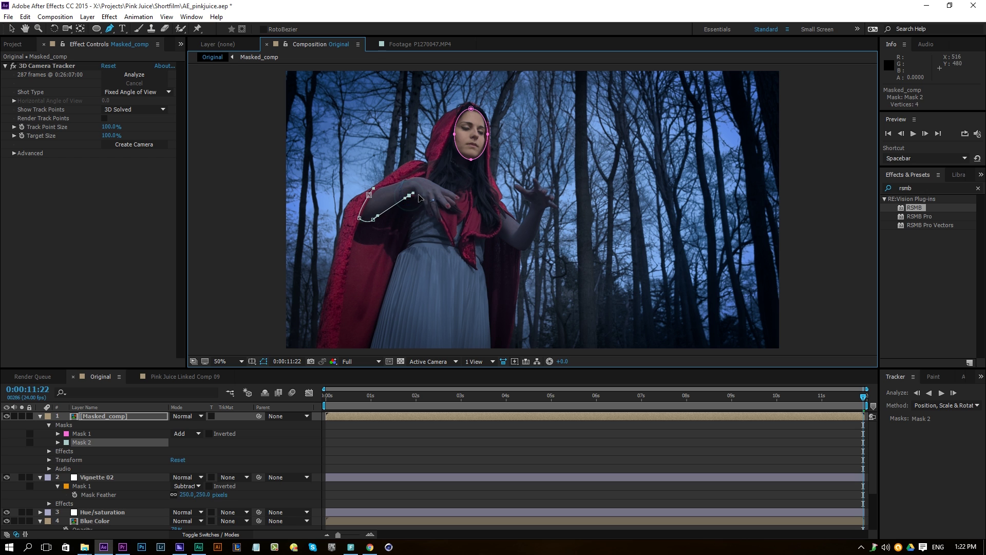
pyautogui.click(426, 205)
pyautogui.click(435, 212)
pyautogui.click(451, 202)
pyautogui.moveTo(454, 194); pyautogui.dragTo(436, 184)
pyautogui.click(411, 177)
pyautogui.click(369, 196)
# Draw another closed pen mask around the woman's raised forearm and hand on the top Masked_comp layer.
pyautogui.click(506, 211)
pyautogui.click(519, 225)
pyautogui.click(530, 207)
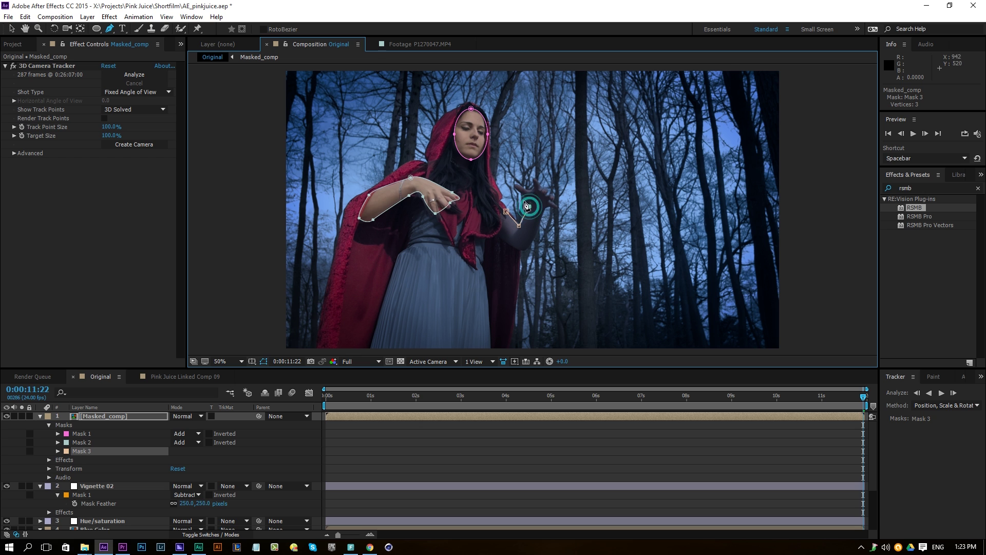
pyautogui.click(522, 190)
pyautogui.click(534, 188)
pyautogui.moveTo(548, 194); pyautogui.dragTo(549, 205)
pyautogui.click(539, 218)
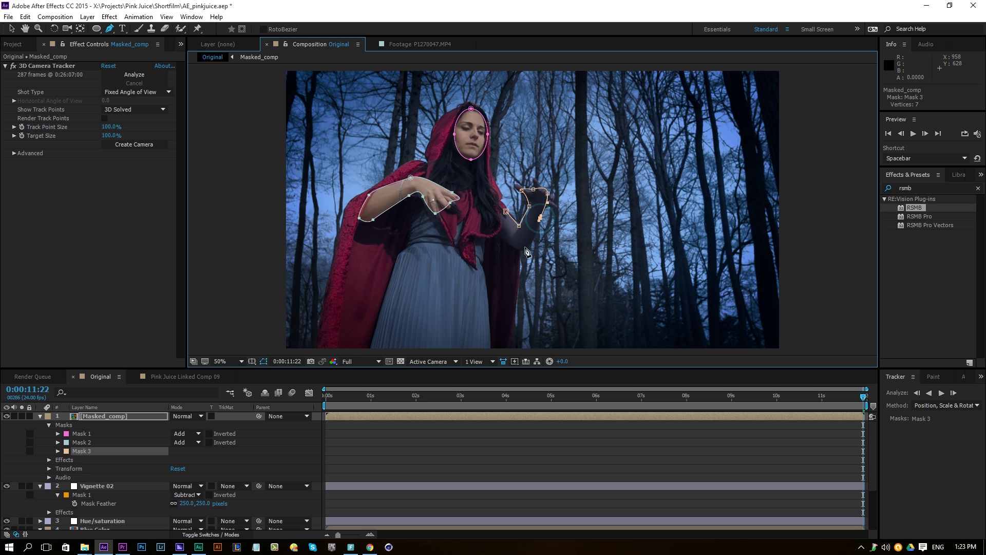
pyautogui.moveTo(521, 250); pyautogui.dragTo(511, 247)
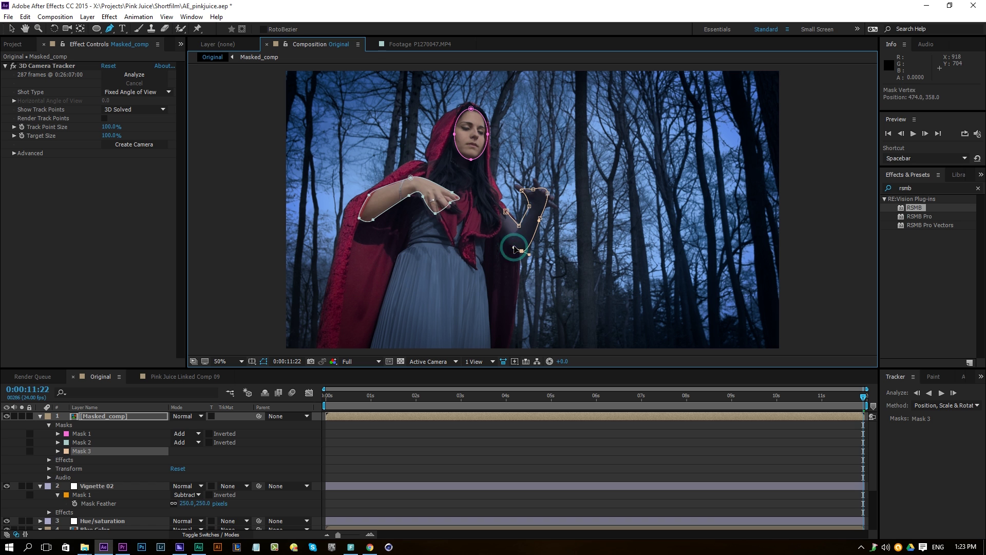
pyautogui.click(498, 228)
pyautogui.click(506, 212)
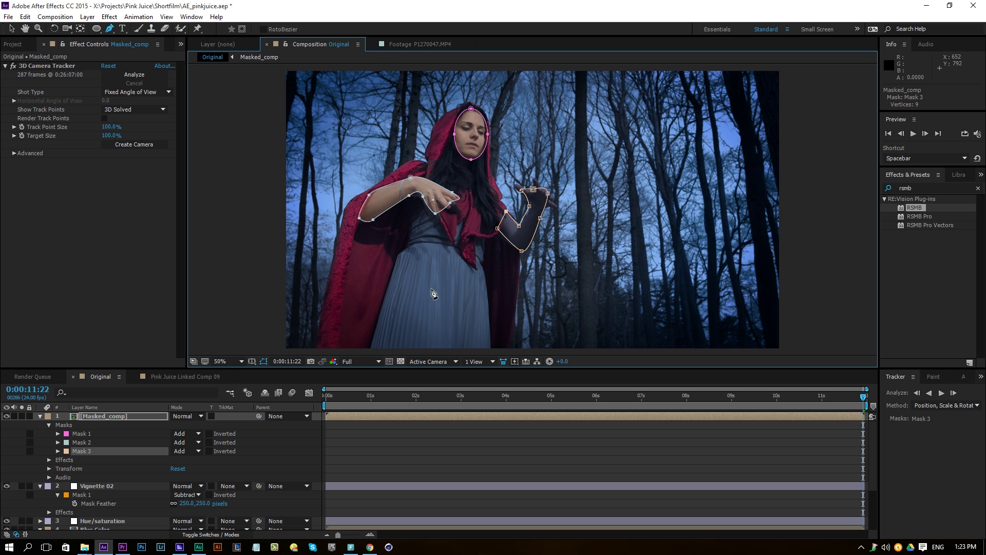
# Start Mask Path keyframing for Mask 1, Mask 2 and Mask 3 at 0:00:11:22.
pyautogui.press('m')
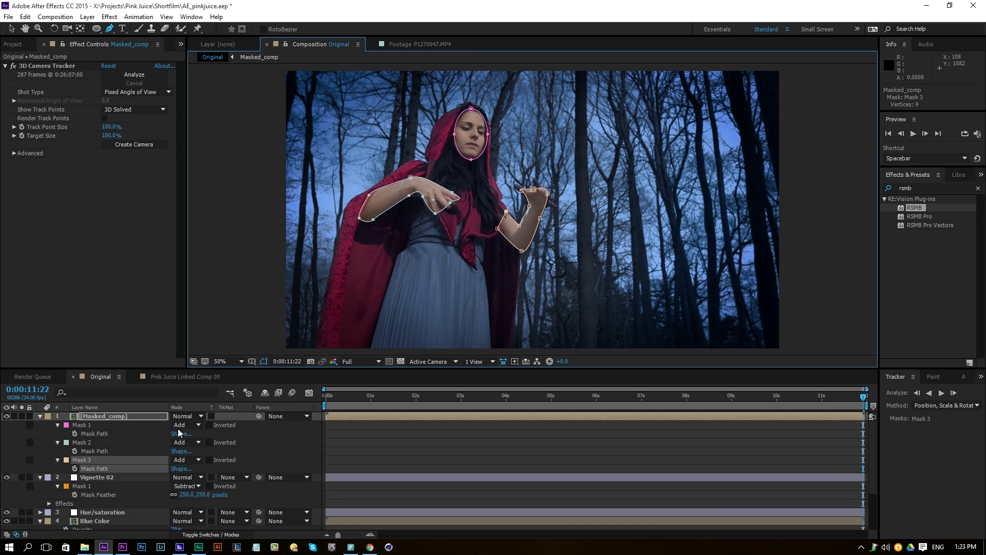
pyautogui.click(74, 434)
pyautogui.click(74, 451)
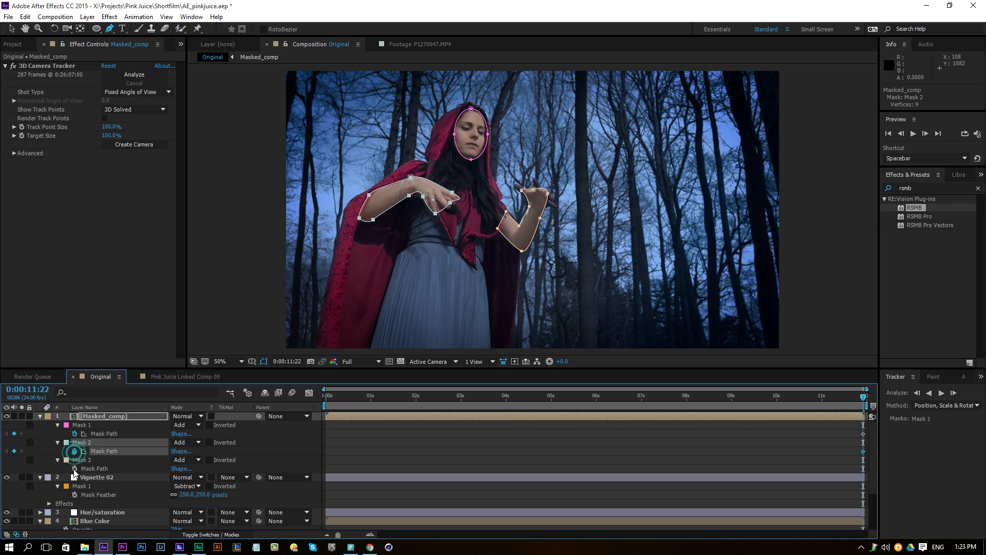
pyautogui.click(74, 469)
# Go to 0:00:09:19 and move the Mask 1 ellipse up 70 px to fit the woman's face.
pyautogui.click(768, 397)
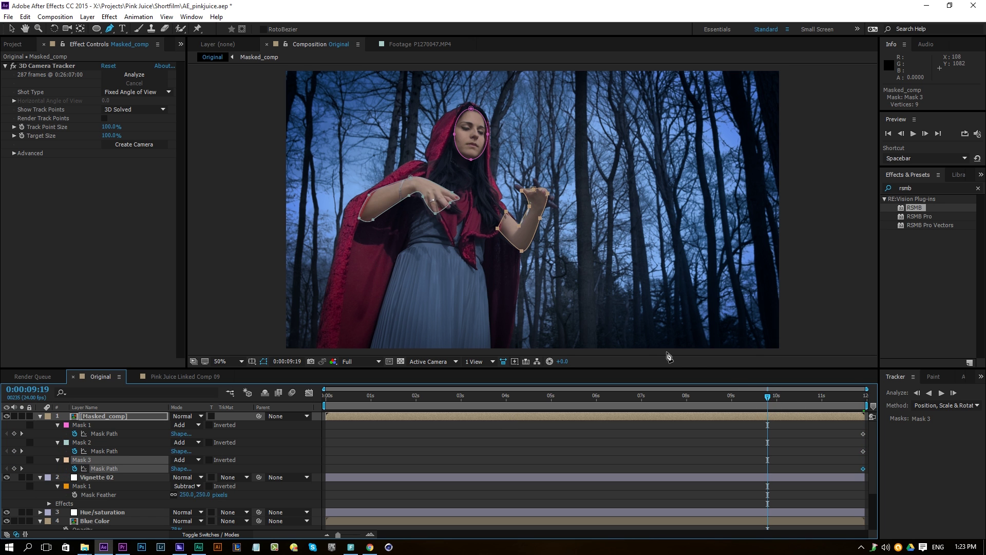
pyautogui.press('v')
pyautogui.doubleClick(473, 147)
pyautogui.moveTo(473, 147); pyautogui.dragTo(474, 129)
pyautogui.press('Return')
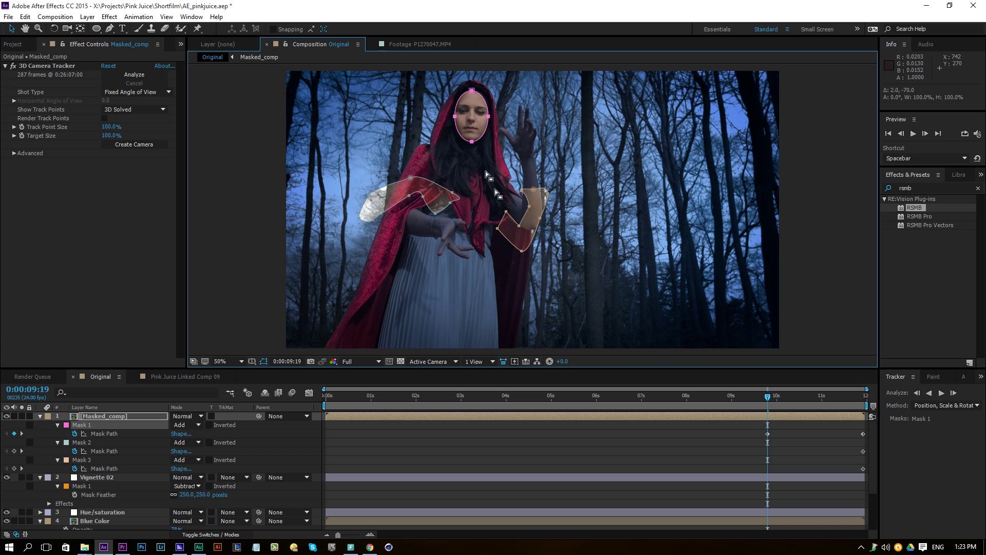
# Move Mask 3 onto the raised arm at 0:00:09:19 and reshape its points to cover the hand, forearm and elbow.
pyautogui.doubleClick(520, 227)
pyautogui.moveTo(541, 229); pyautogui.dragTo(526, 193)
pyautogui.press('Return')
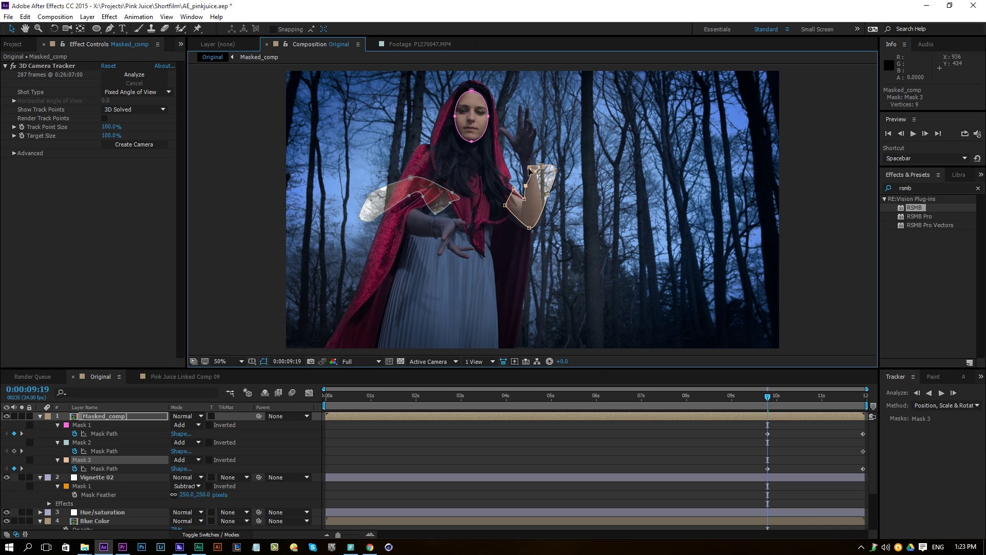
pyautogui.moveTo(530, 167); pyautogui.dragTo(505, 122)
pyautogui.moveTo(541, 166); pyautogui.dragTo(527, 111)
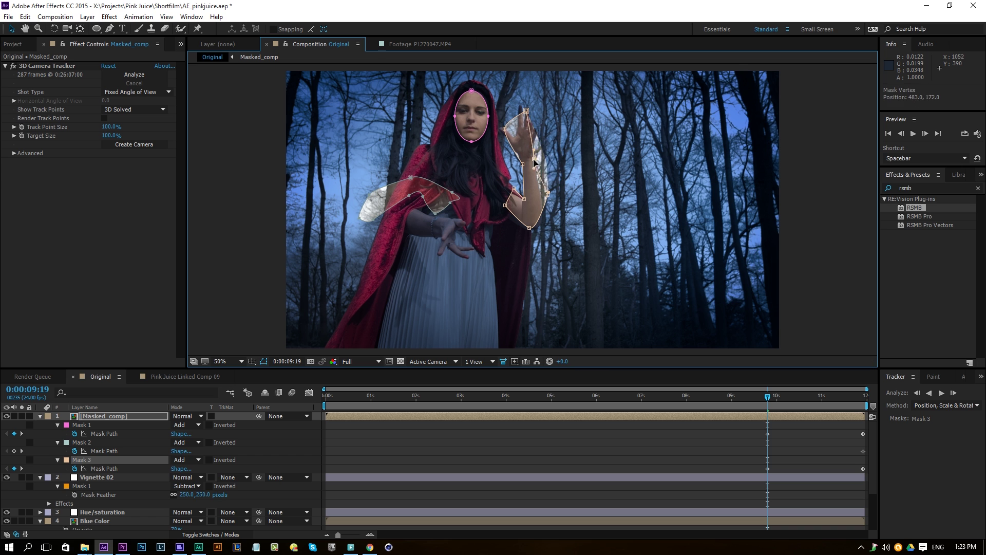
pyautogui.moveTo(548, 194); pyautogui.dragTo(540, 196)
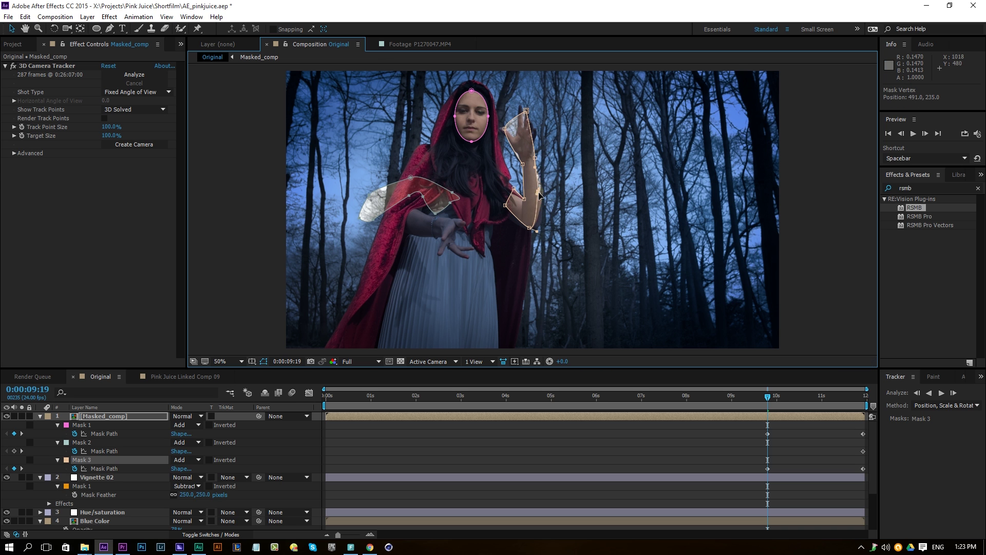
pyautogui.moveTo(530, 230); pyautogui.dragTo(543, 225)
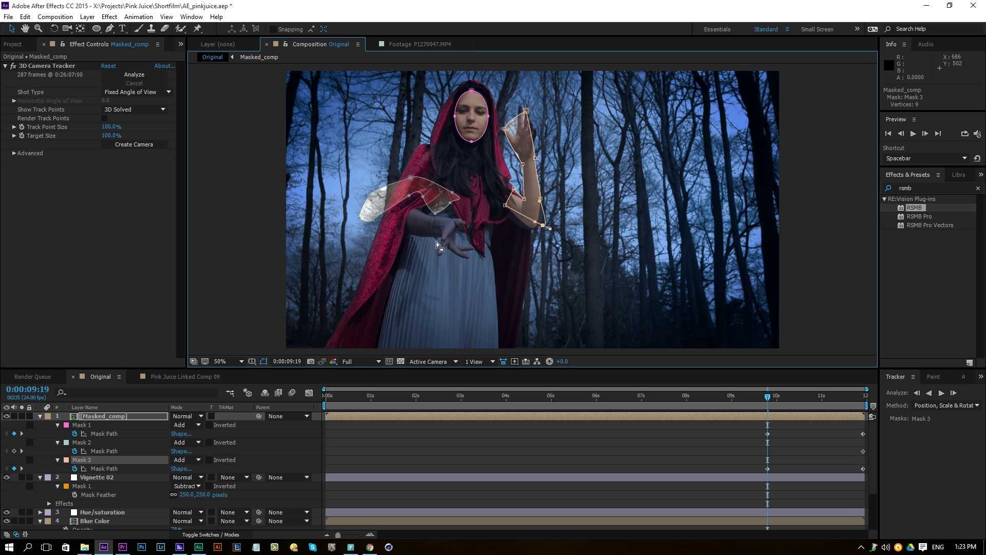
# Move Mask 2 down onto the lowered arm at 0:00:09:19 and reshape its points around the hand and forearm.
pyautogui.doubleClick(421, 196)
pyautogui.moveTo(431, 194); pyautogui.dragTo(452, 243)
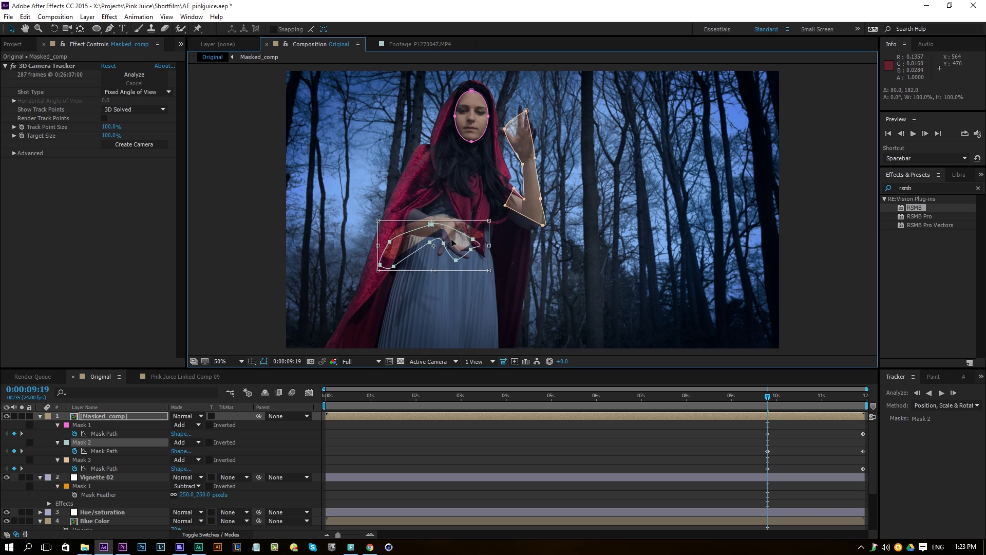
pyautogui.doubleClick(449, 222)
pyautogui.click(434, 222)
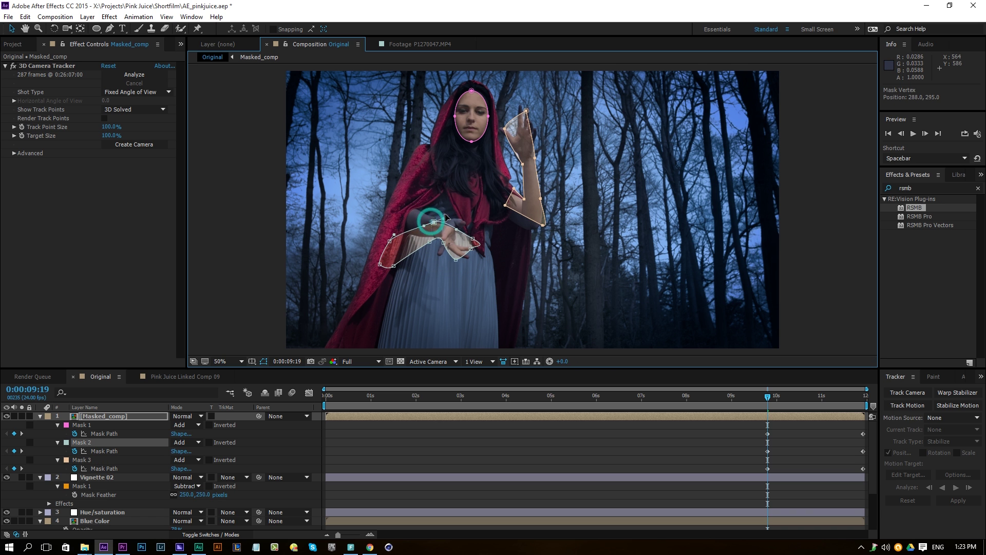
pyautogui.moveTo(452, 218)
pyautogui.mouseDown()
pyautogui.moveTo(399, 240)
pyautogui.moveTo(422, 214)
pyautogui.moveTo(447, 212)
pyautogui.mouseUp()
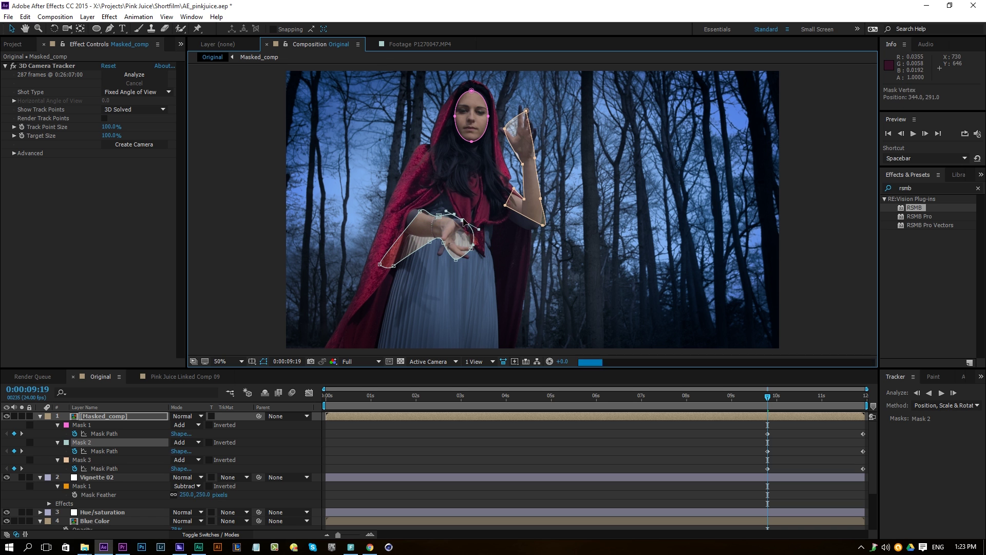
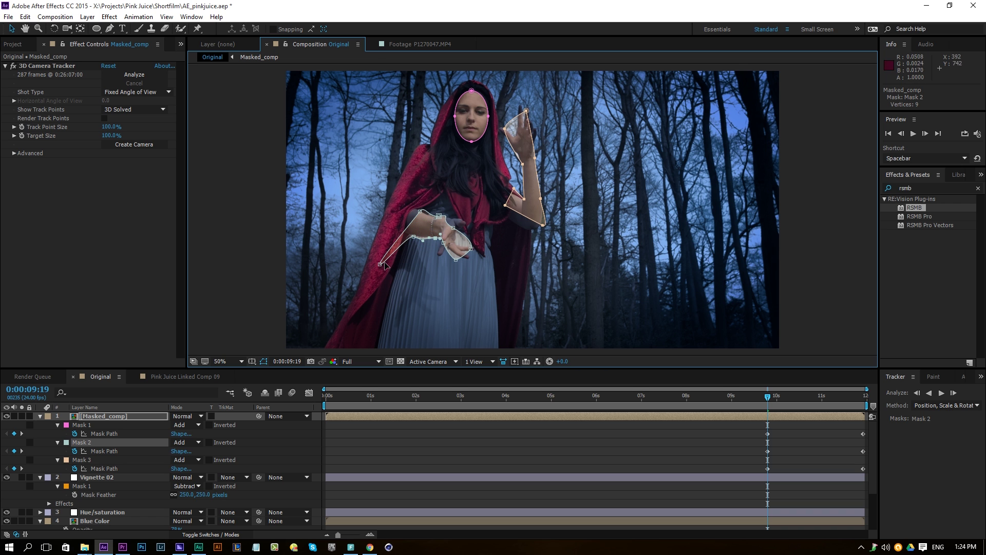
pyautogui.click(381, 267)
pyautogui.moveTo(382, 268); pyautogui.dragTo(429, 213)
# Return to 0:00:11:22, set Mask 1's feather to 57 pixels, and deselect the layer.
pyautogui.moveTo(768, 395); pyautogui.dragTo(863, 397)
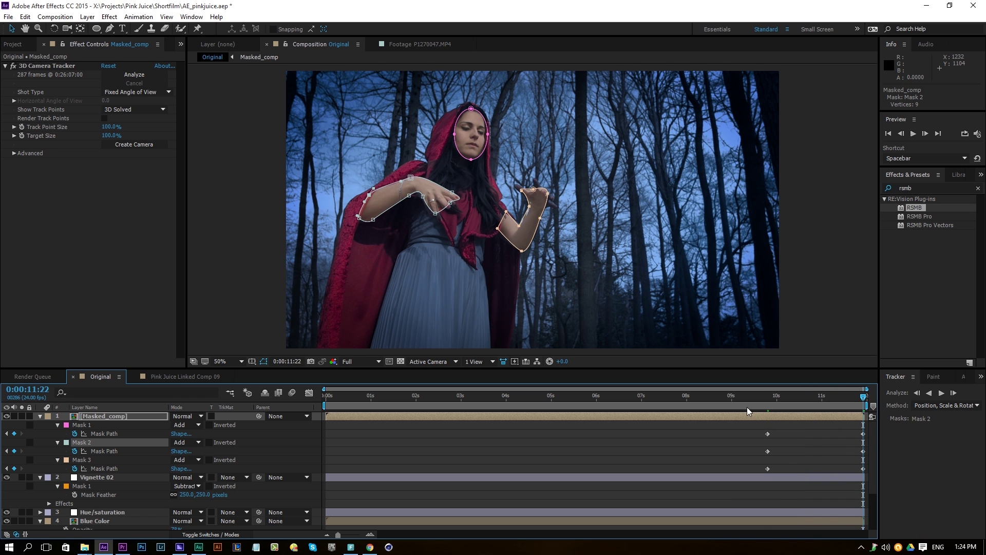
pyautogui.click(144, 417)
pyautogui.press('f')
pyautogui.click(260, 446)
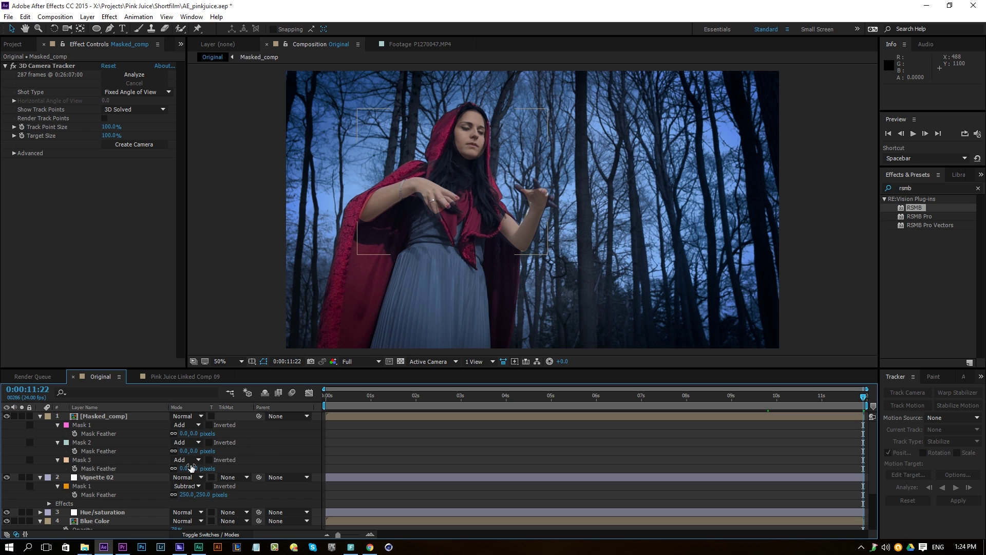
pyautogui.moveTo(194, 434); pyautogui.dragTo(231, 441)
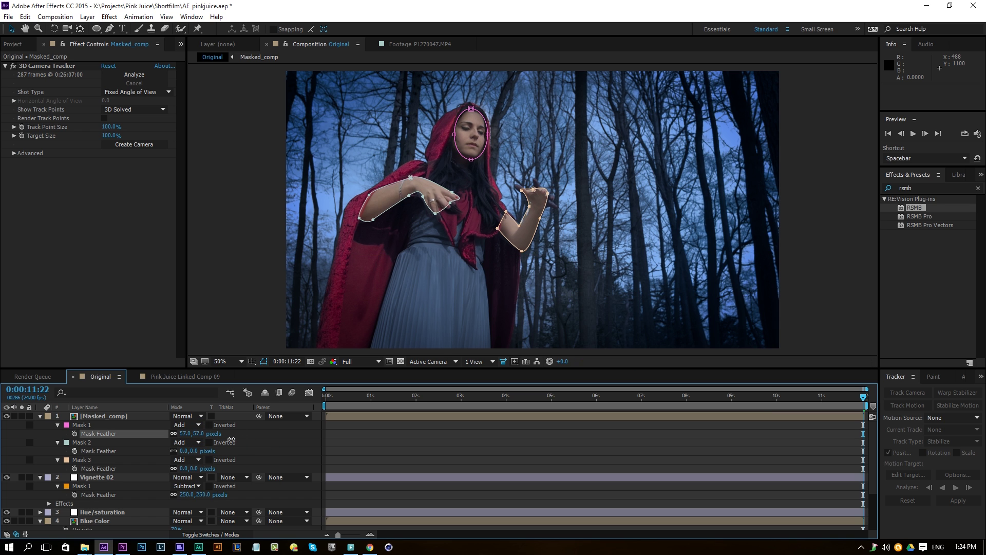
pyautogui.click(286, 449)
pyautogui.click(351, 443)
# Reveal all mask properties of the top Masked_comp layer and set Mask 1's expansion to -19 pixels.
pyautogui.click(373, 238)
pyautogui.press('/')
pyautogui.press('h')
pyautogui.moveTo(457, 108); pyautogui.dragTo(515, 195)
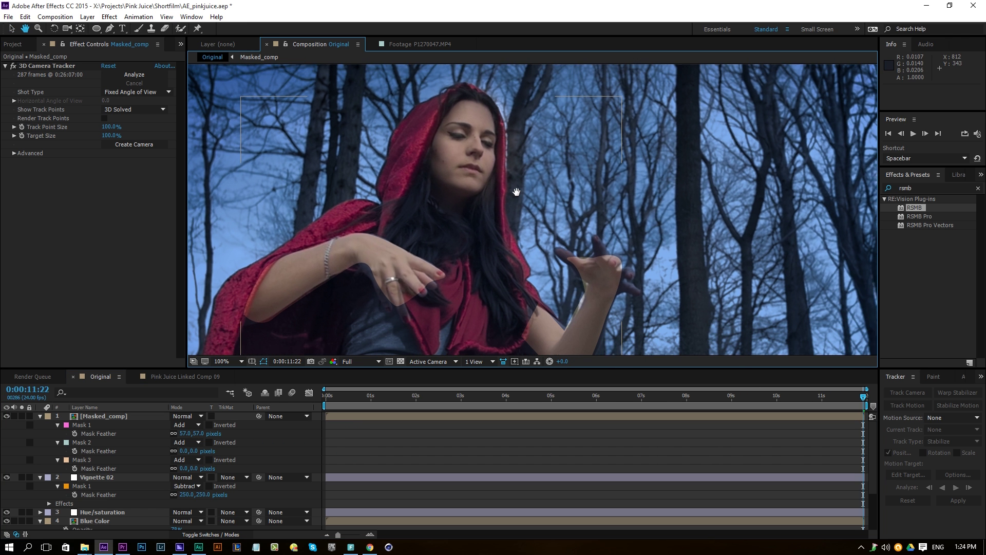
pyautogui.press('v')
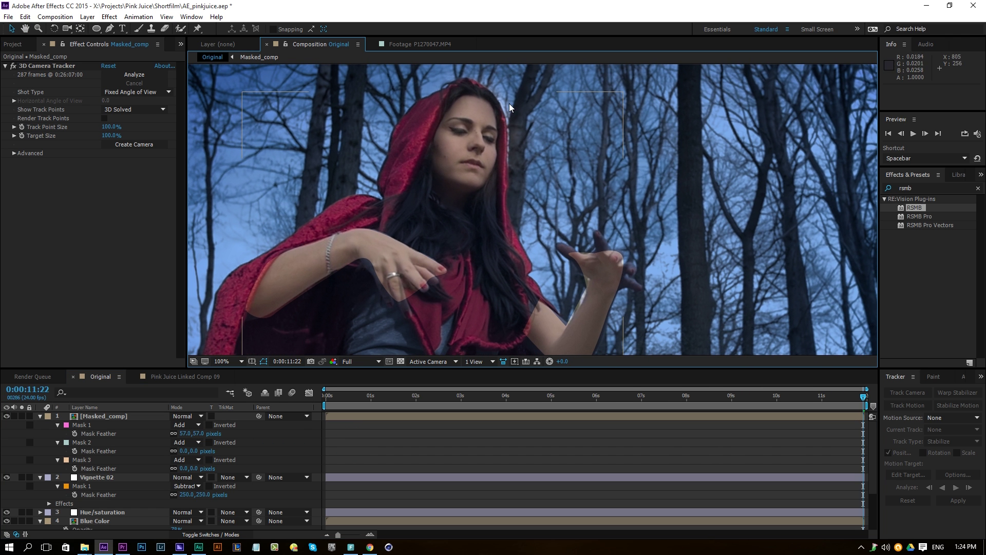
pyautogui.click(109, 418)
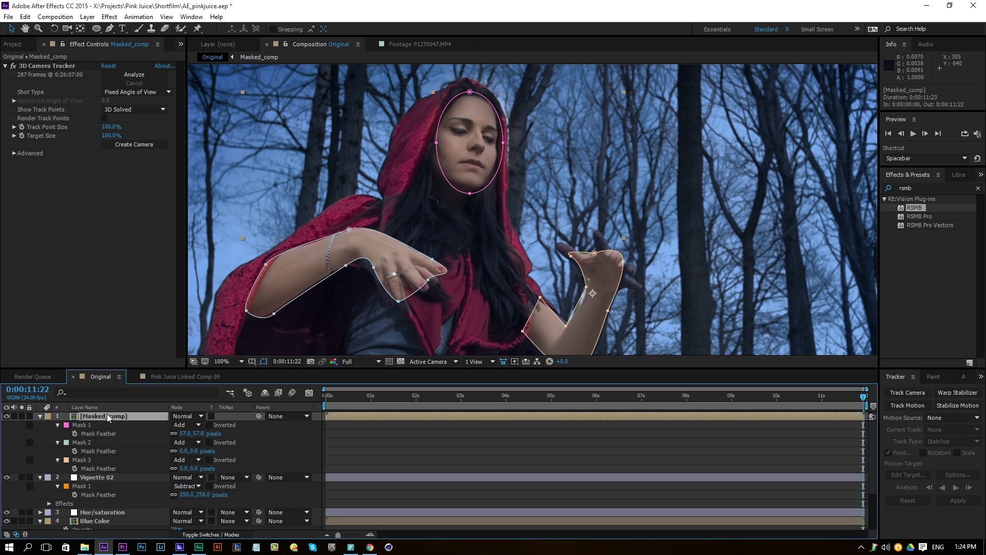
pyautogui.press('f')
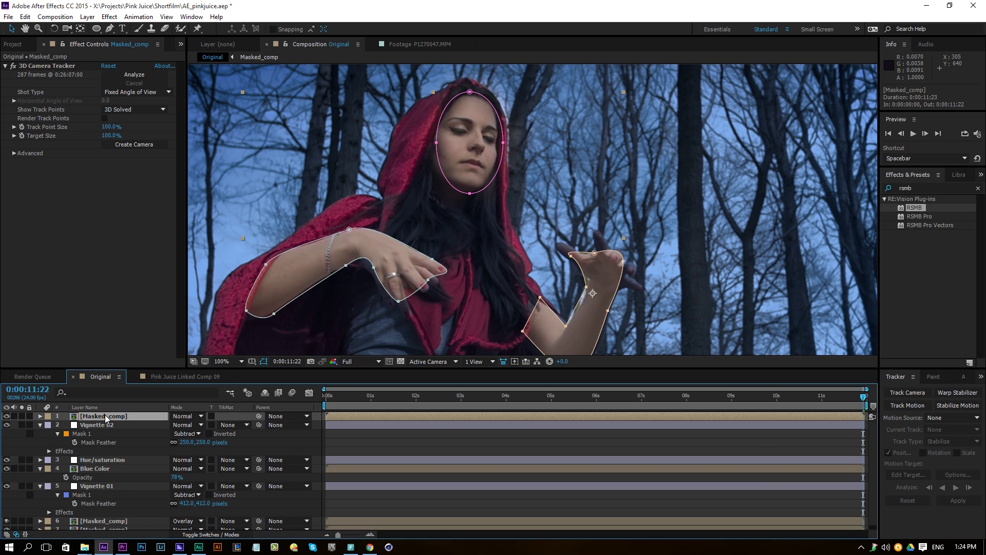
pyautogui.press('m')
pyautogui.press('m')
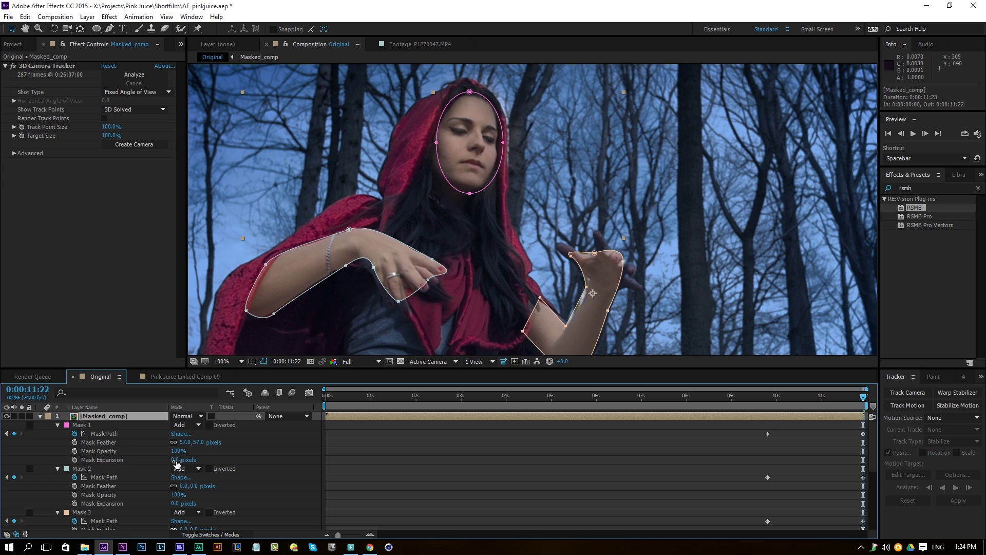
pyautogui.moveTo(176, 462); pyautogui.dragTo(167, 461)
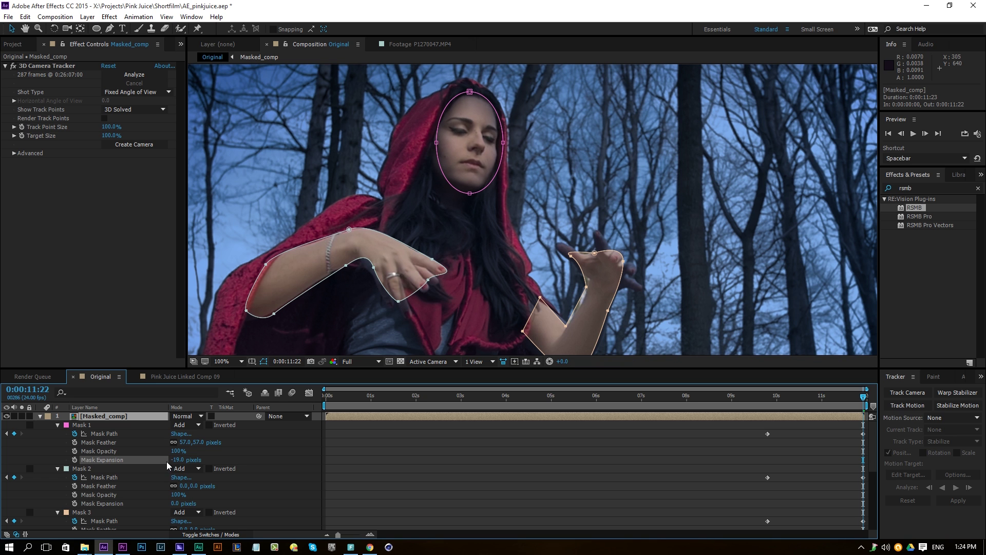
# Set Mask 2's expansion to -6 pixels and its feather to 37 pixels.
pyautogui.press('space')
pyautogui.moveTo(479, 210); pyautogui.dragTo(509, 111)
pyautogui.moveTo(186, 485)
pyautogui.mouseDown()
pyautogui.moveTo(215, 486)
pyautogui.moveTo(170, 503)
pyautogui.moveTo(193, 486)
pyautogui.mouseUp()
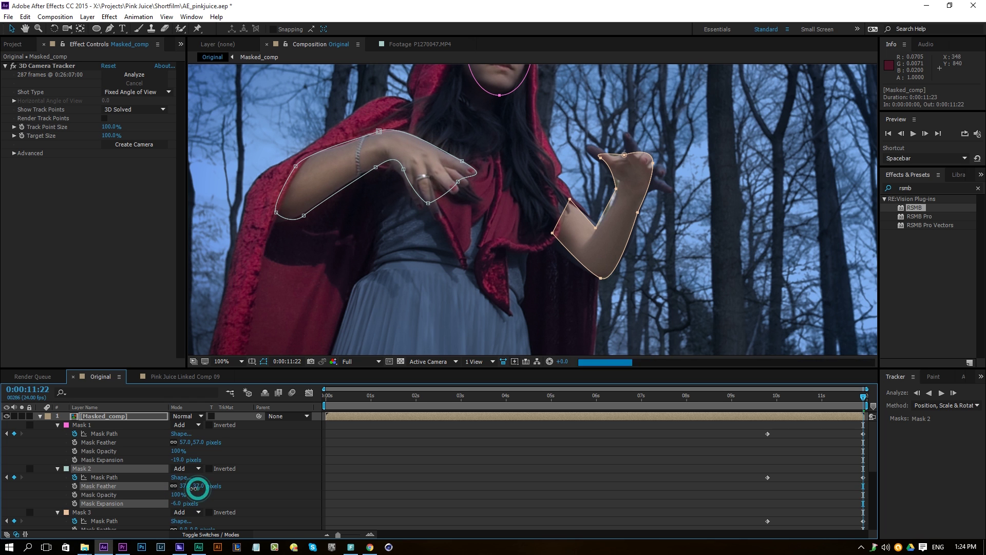
# Set Mask 3's feather to 24 pixels and its expansion to -8 pixels, and deselect the layer.
pyautogui.moveTo(403, 229); pyautogui.dragTo(421, 159)
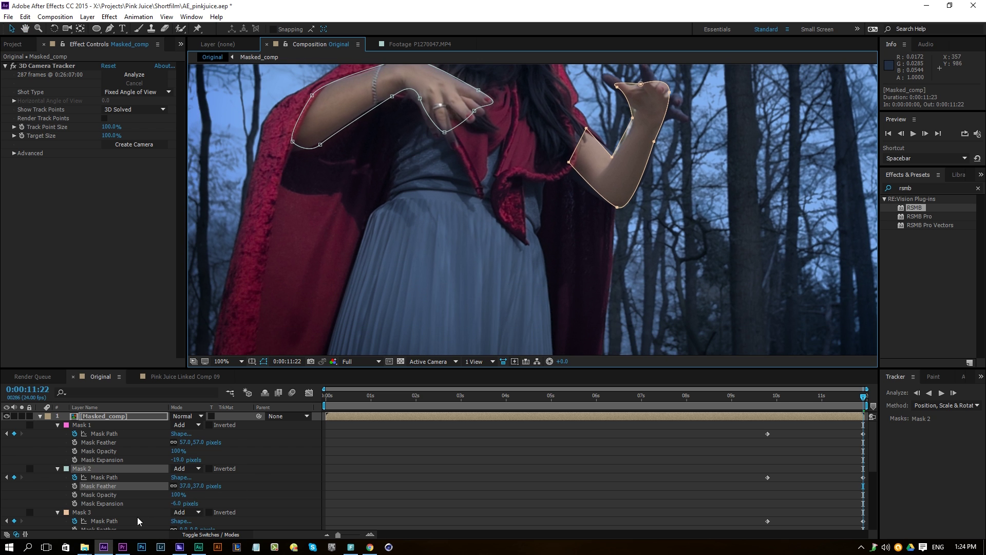
pyautogui.scroll(-2, 188, 506)
pyautogui.moveTo(194, 505); pyautogui.dragTo(170, 521)
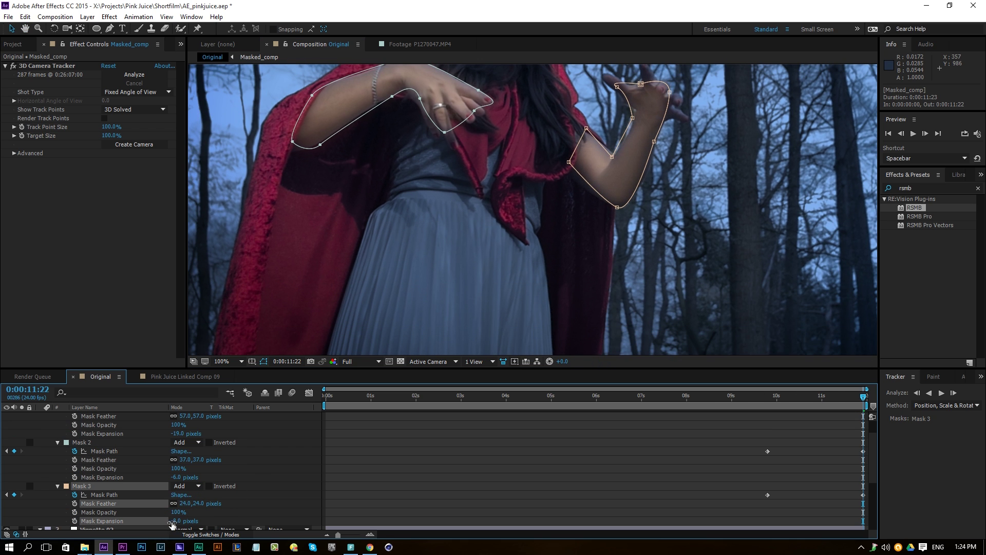
pyautogui.moveTo(508, 196); pyautogui.dragTo(535, 296)
pyautogui.click(506, 463)
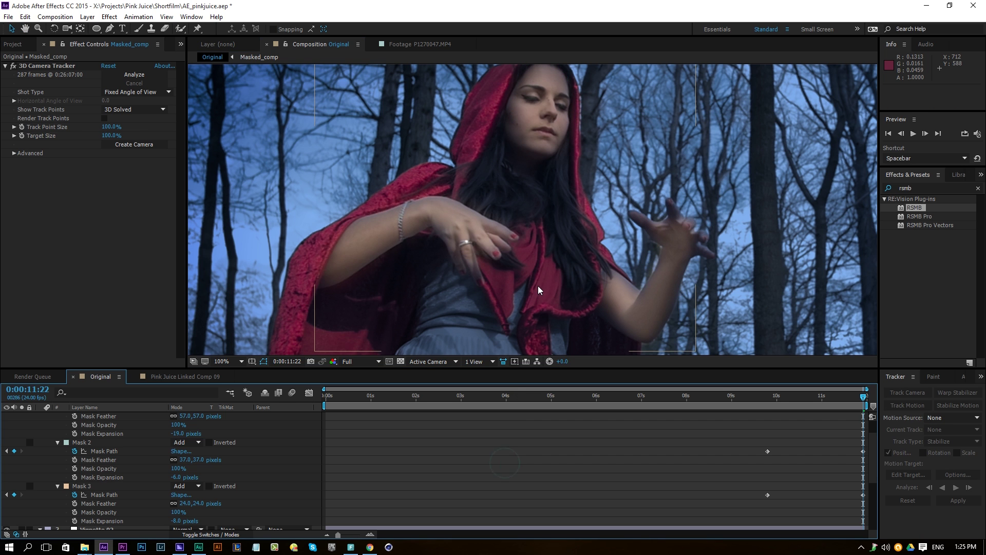
# Collapse the top Masked_comp layer's properties and toggle its visibility to compare the skin areas with and without it.
pyautogui.scroll(-2, 504, 250)
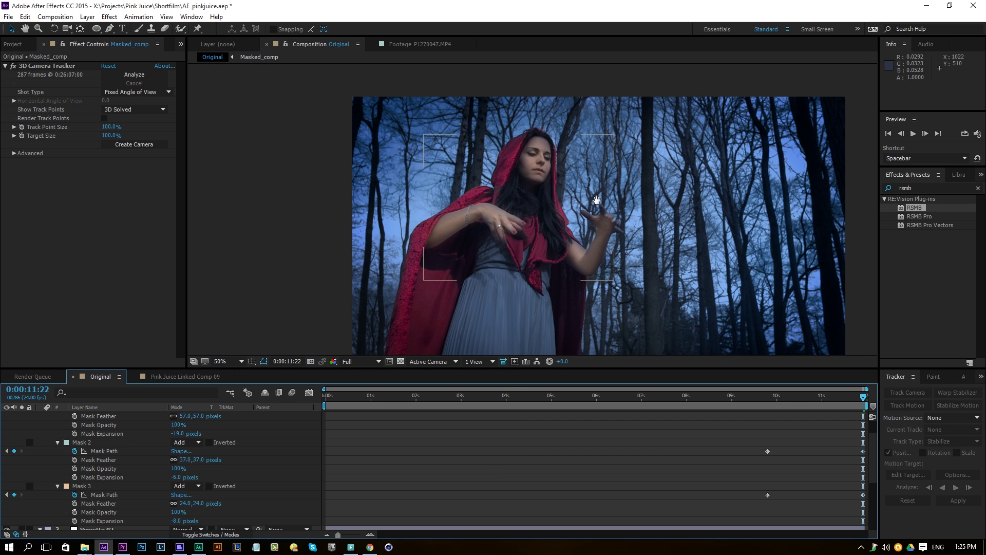
pyautogui.moveTo(538, 240); pyautogui.dragTo(533, 217)
pyautogui.scroll(2, 98, 446)
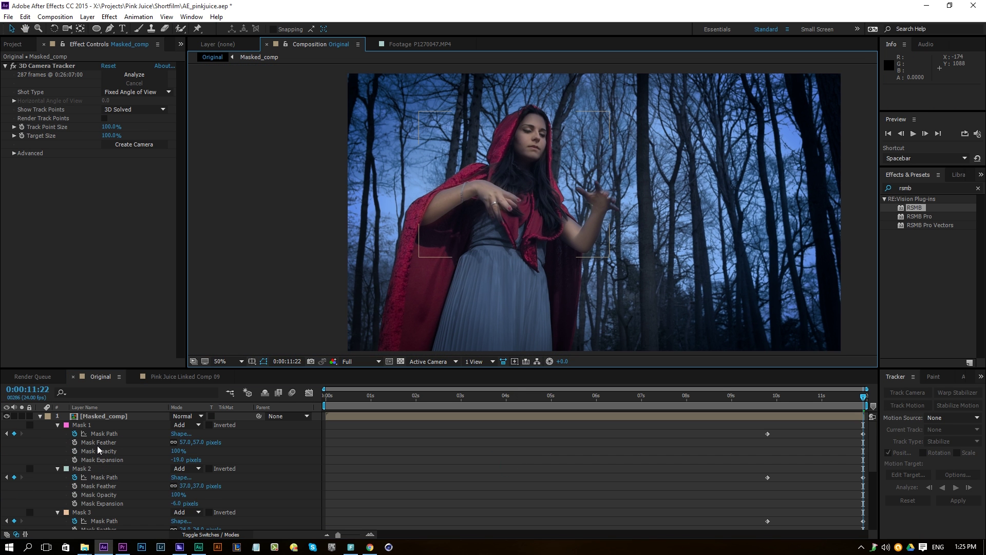
pyautogui.click(40, 416)
pyautogui.click(94, 416)
pyautogui.click(15, 416)
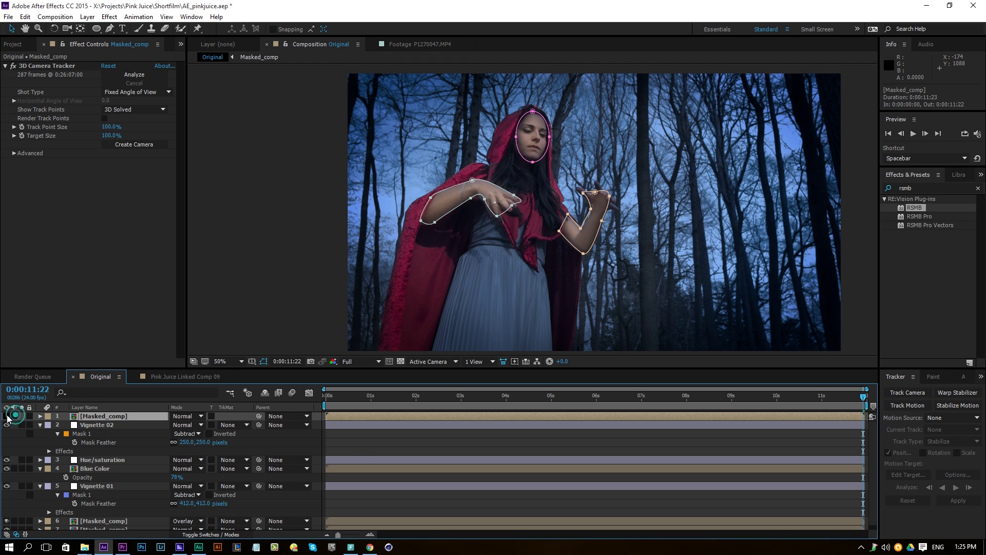
pyautogui.click(354, 453)
pyautogui.click(5, 417)
pyautogui.click(6, 416)
pyautogui.click(6, 416)
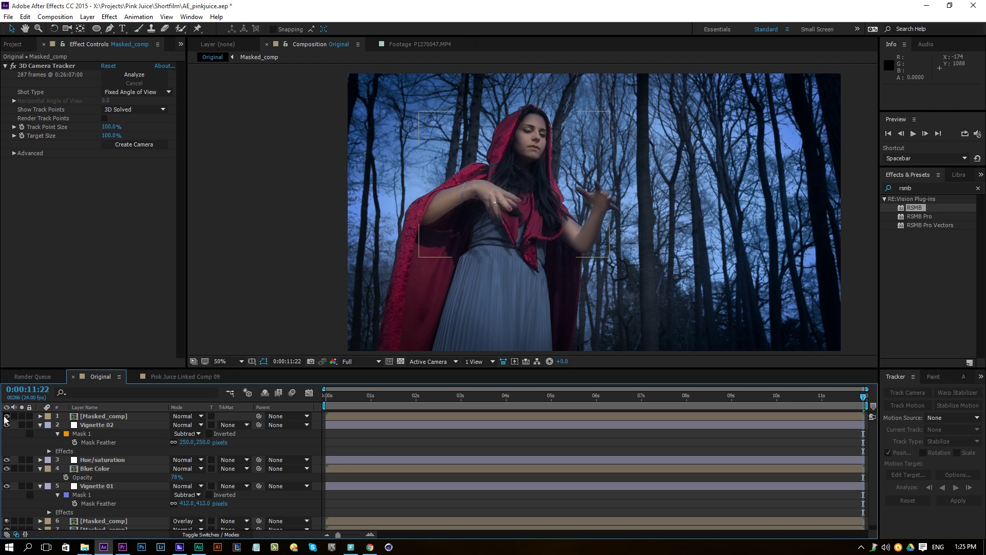
# Reveal the top Masked_comp layer's opacity, lower it to 61%, and compare the frame with the layer hidden and shown.
pyautogui.click(5, 416)
pyautogui.click(5, 416)
pyautogui.click(99, 417)
pyautogui.press('t')
pyautogui.moveTo(175, 424); pyautogui.dragTo(158, 427)
pyautogui.click(355, 424)
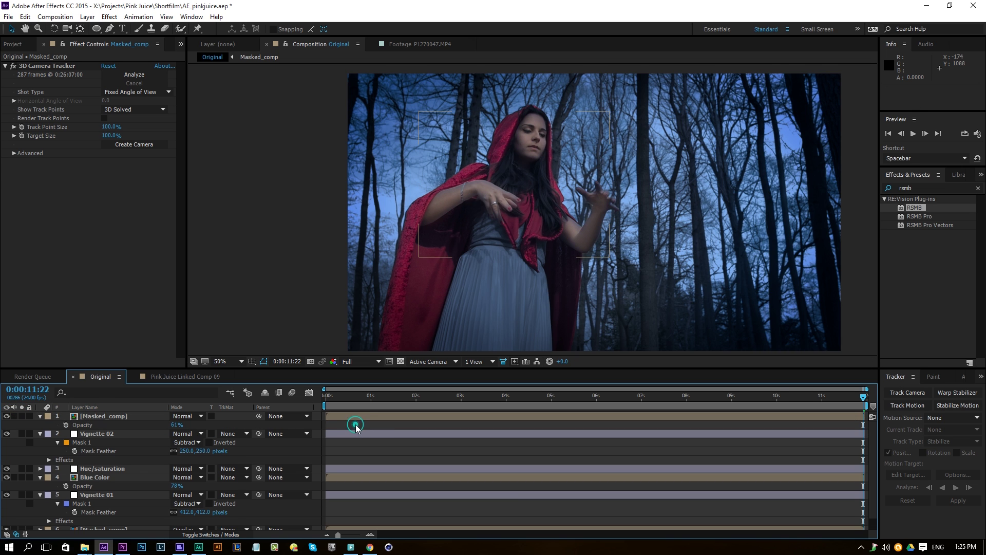
pyautogui.click(7, 417)
pyautogui.click(7, 416)
pyautogui.click(7, 417)
pyautogui.click(8, 417)
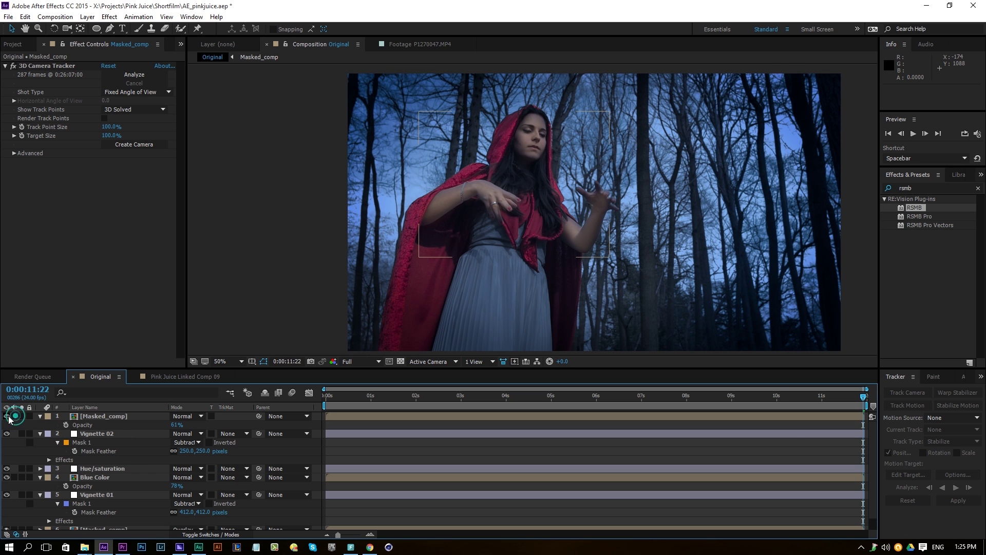
# Apply Hue/Saturation to the top Masked_comp layer, set its Master Saturation to 37, and compare the skin with and without the layer.
pyautogui.click(94, 417)
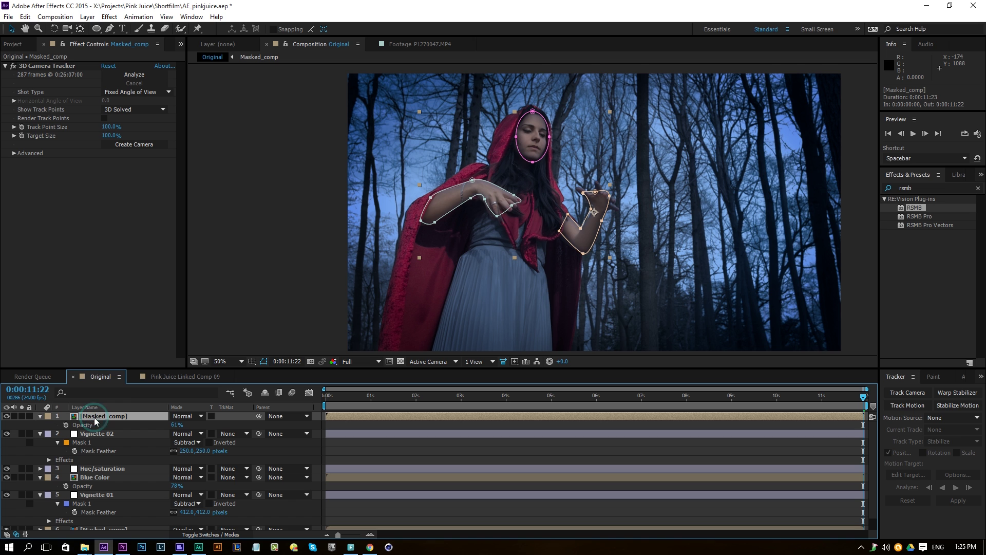
pyautogui.click(109, 16)
pyautogui.moveTo(59, 122)
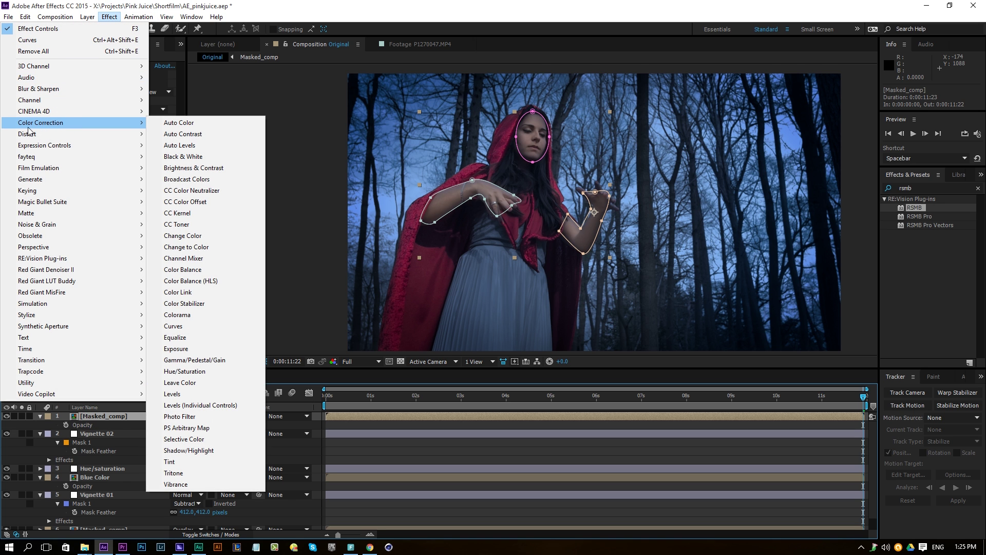
pyautogui.click(186, 371)
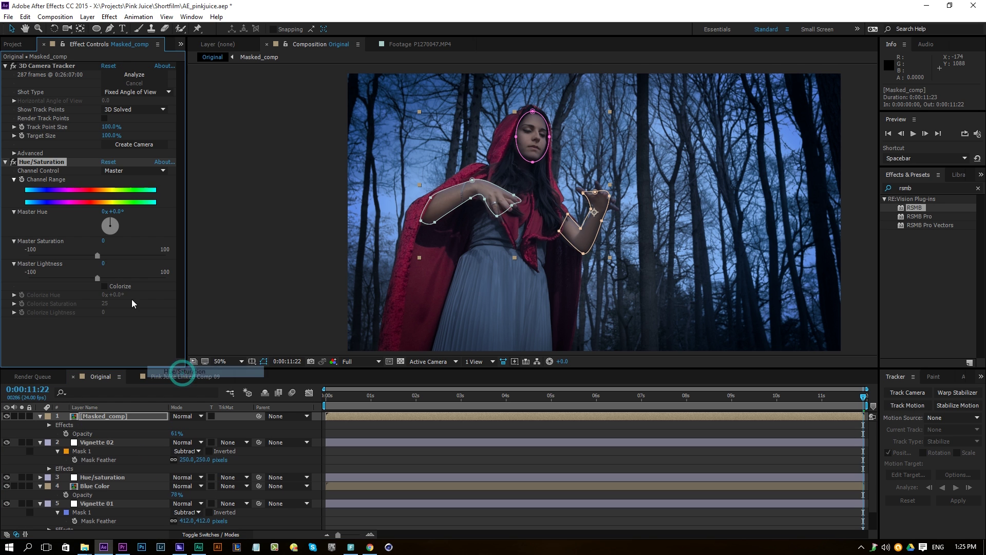
pyautogui.moveTo(117, 211)
pyautogui.mouseDown()
pyautogui.moveTo(154, 215)
pyautogui.moveTo(119, 219)
pyautogui.mouseUp()
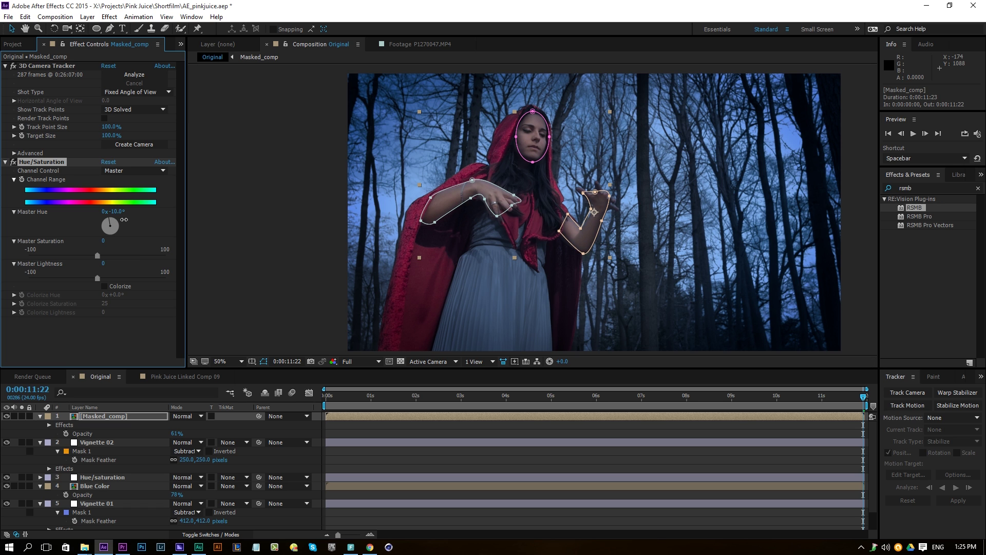
pyautogui.moveTo(127, 220); pyautogui.dragTo(128, 219)
pyautogui.moveTo(114, 257); pyautogui.dragTo(112, 257)
pyautogui.moveTo(114, 255); pyautogui.dragTo(123, 255)
pyautogui.click(377, 430)
pyautogui.click(7, 417)
pyautogui.click(7, 417)
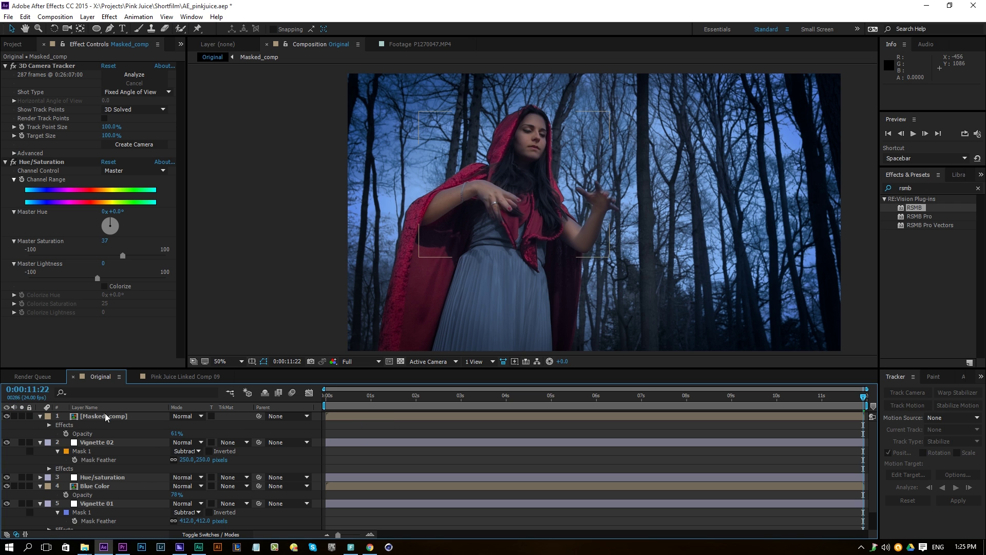
# Try 50% opacity on the top Masked_comp layer, settle on 40%, and compare the frame with the layer hidden and shown.
pyautogui.click(105, 416)
pyautogui.click(176, 434)
pyautogui.write('50')
pyautogui.press('Return')
pyautogui.click(351, 427)
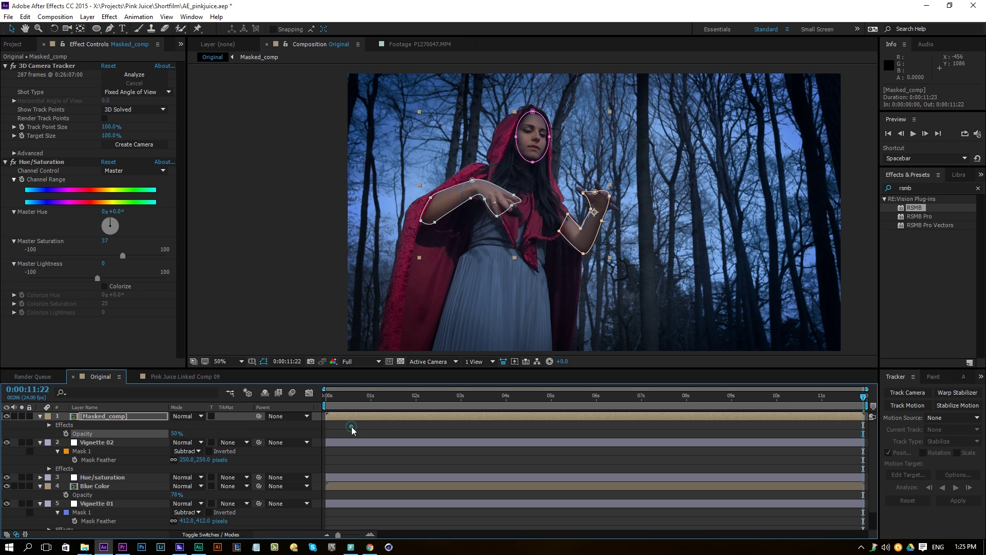
pyautogui.click(177, 433)
pyautogui.write('40')
pyautogui.press('Return')
pyautogui.click(355, 430)
pyautogui.click(7, 417)
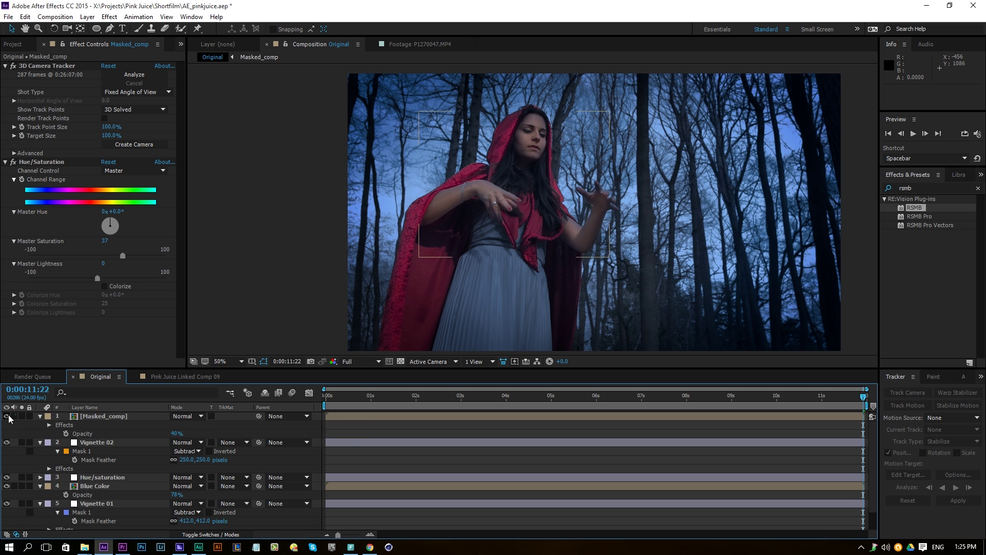
pyautogui.click(7, 417)
# Solo the Blue Color and bottom Masked_comp layers, compare the cape with Color Range disabled and enabled, and unsolo both layers.
pyautogui.scroll(-2, 24, 513)
pyautogui.click(21, 525)
pyautogui.click(22, 464)
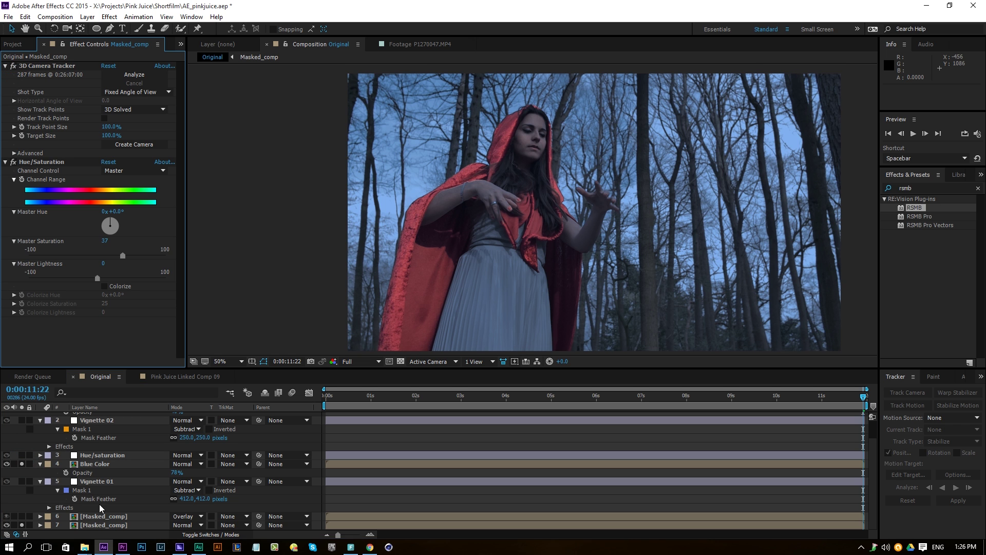
pyautogui.click(98, 464)
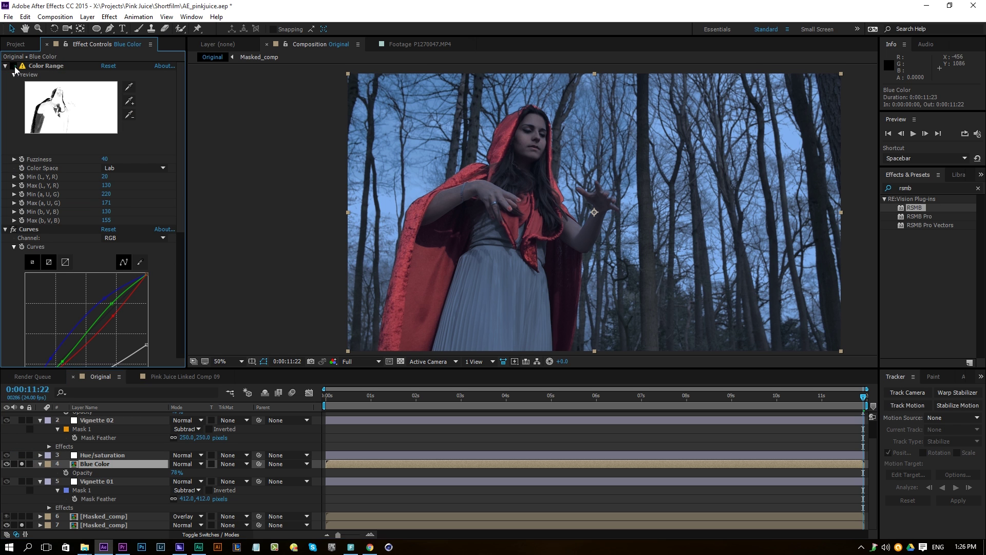
pyautogui.click(14, 66)
pyautogui.press(',')
pyautogui.press('.')
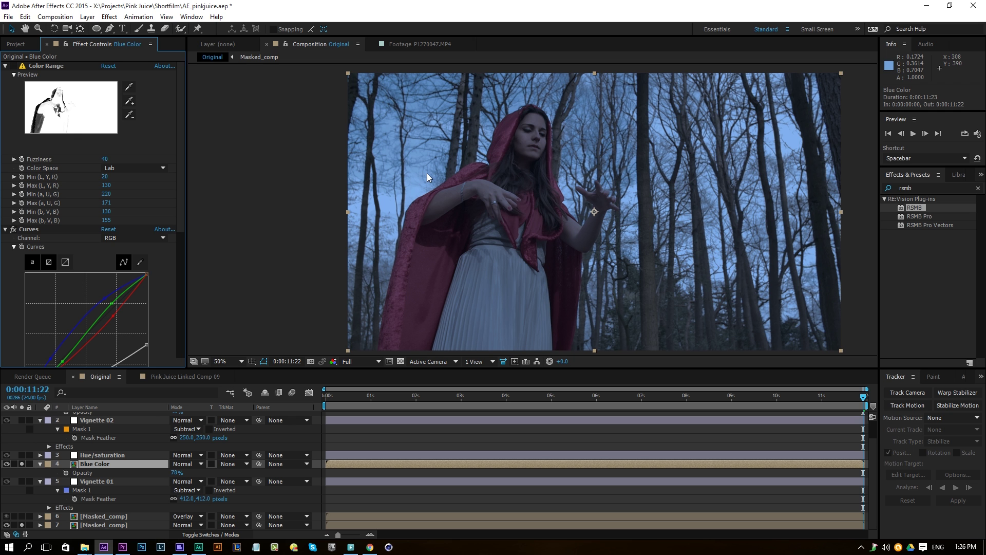
pyautogui.click(14, 67)
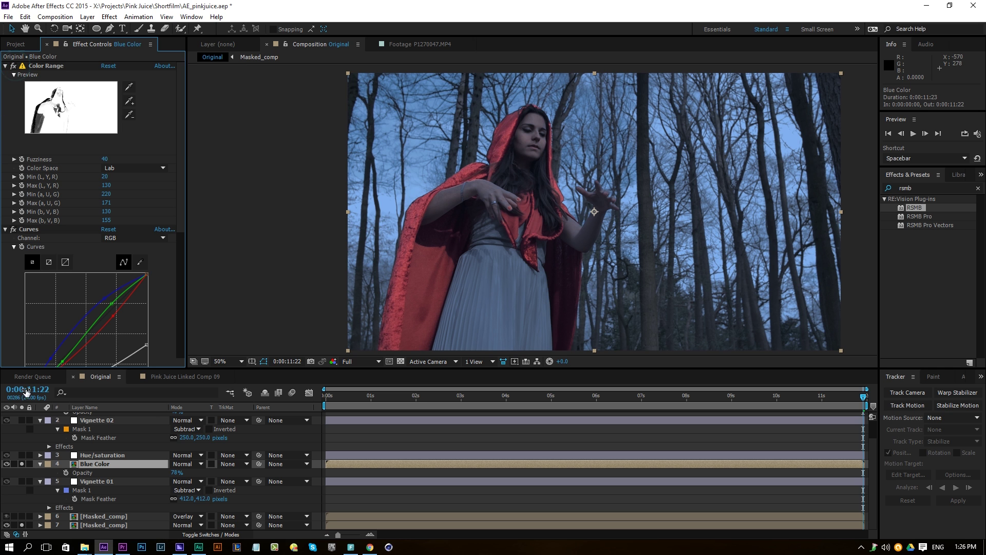
pyautogui.click(24, 465)
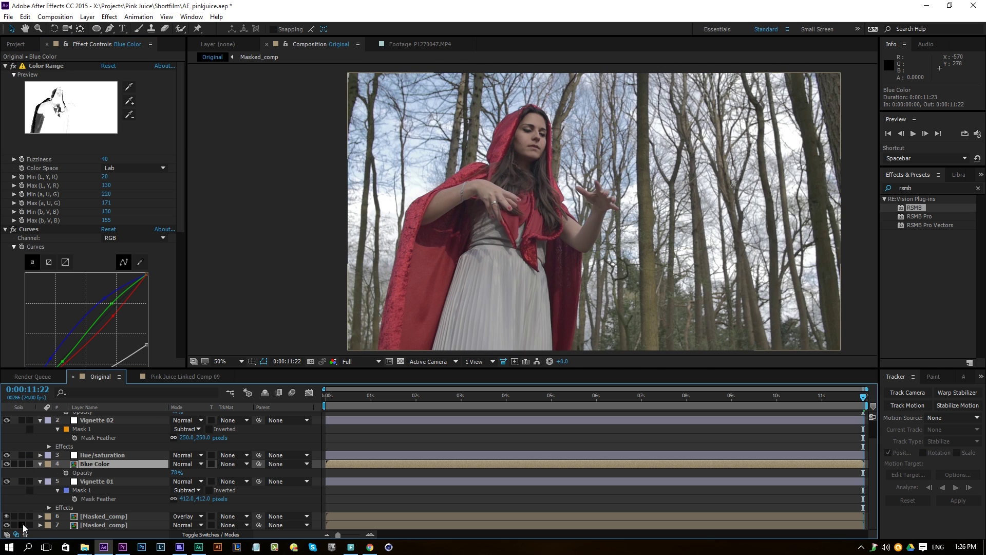
pyautogui.click(22, 519)
# Review the effects on the two lower Masked_comp layers and Blue Color, and raise the Blue Color layer's opacity to 83%.
pyautogui.scroll(1, 22, 509)
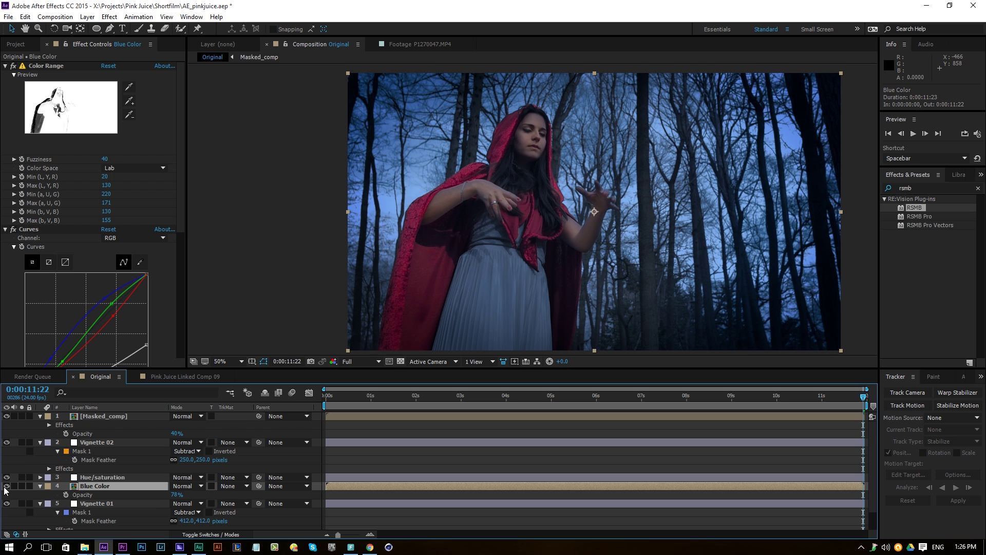
pyautogui.scroll(-1, 26, 495)
pyautogui.click(102, 524)
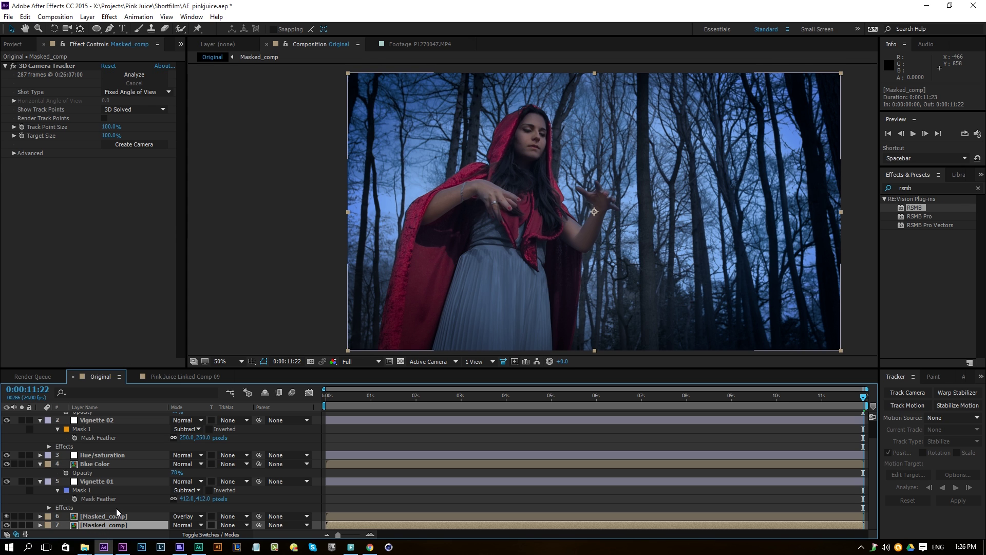
pyautogui.click(115, 516)
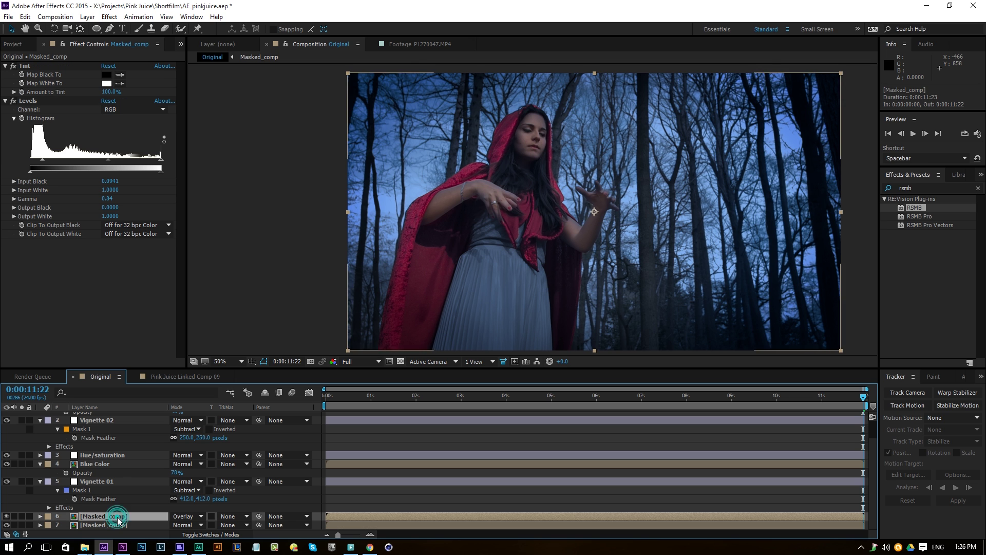
pyautogui.click(95, 464)
pyautogui.scroll(-8, 103, 329)
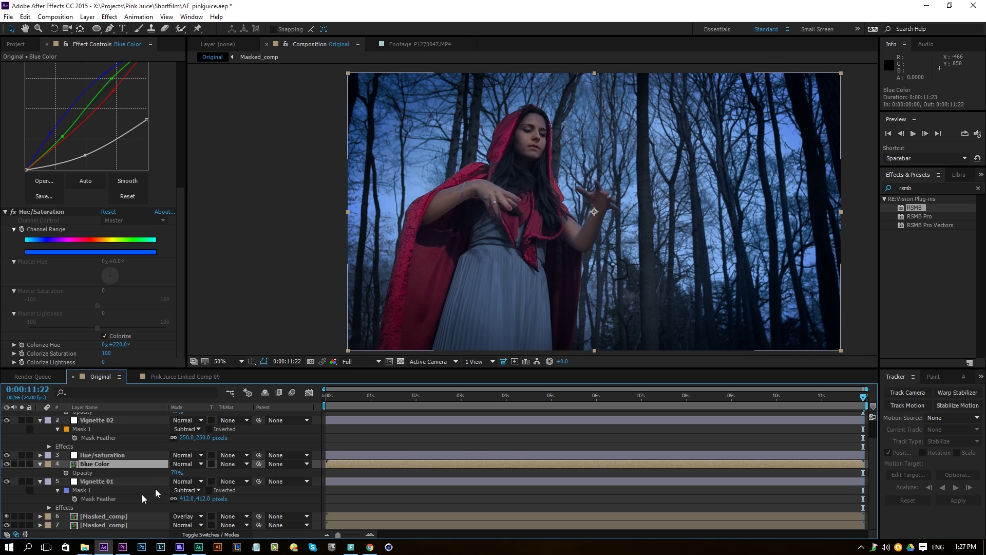
pyautogui.moveTo(173, 475); pyautogui.dragTo(175, 473)
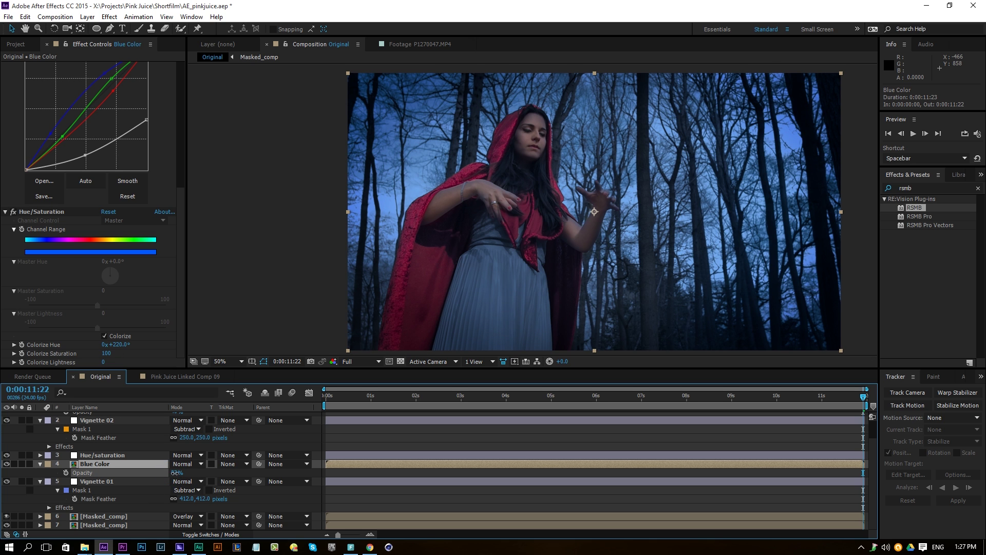
pyautogui.scroll(2, 107, 459)
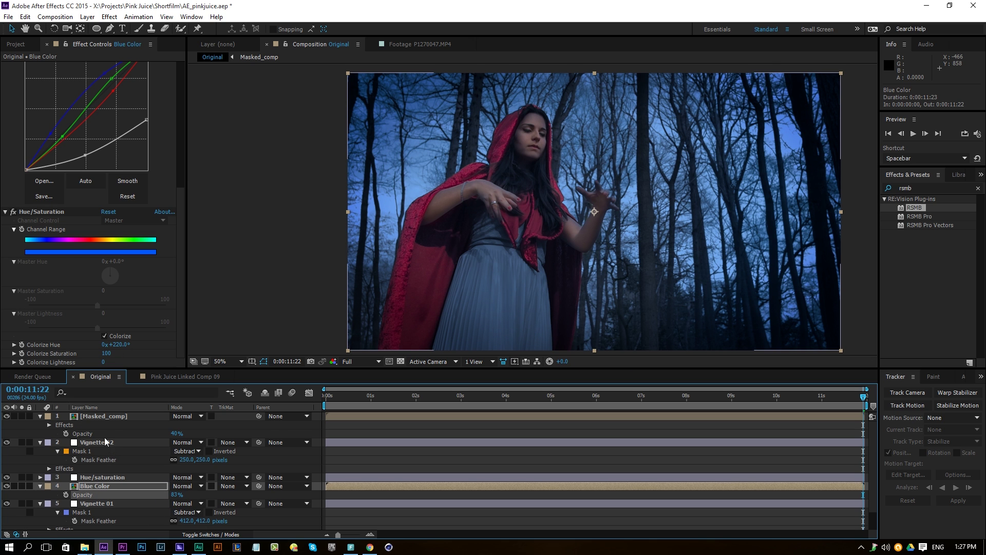
# Add a new adjustment layer above the top Masked_comp layer.
pyautogui.click(107, 415)
pyautogui.click(87, 17)
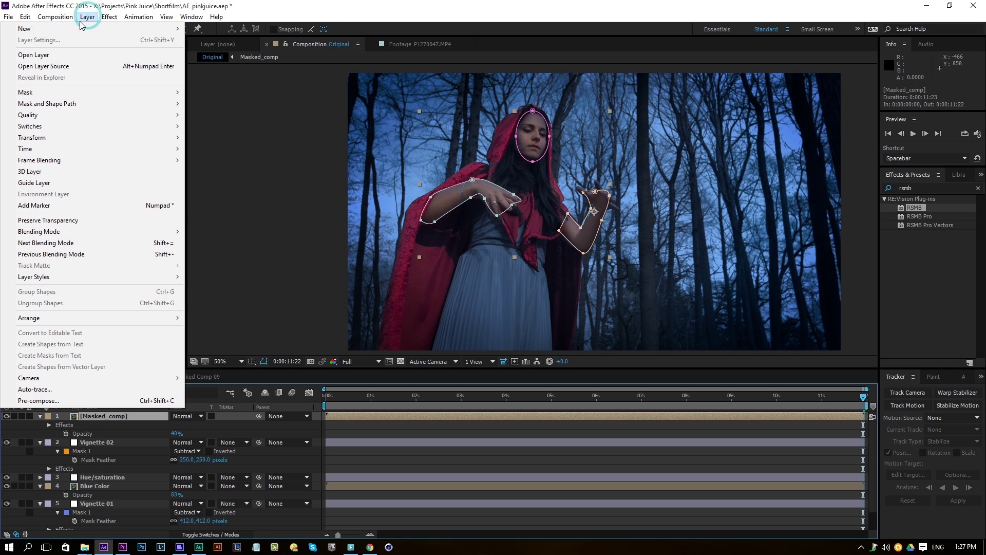
pyautogui.moveTo(52, 28)
pyautogui.click(236, 96)
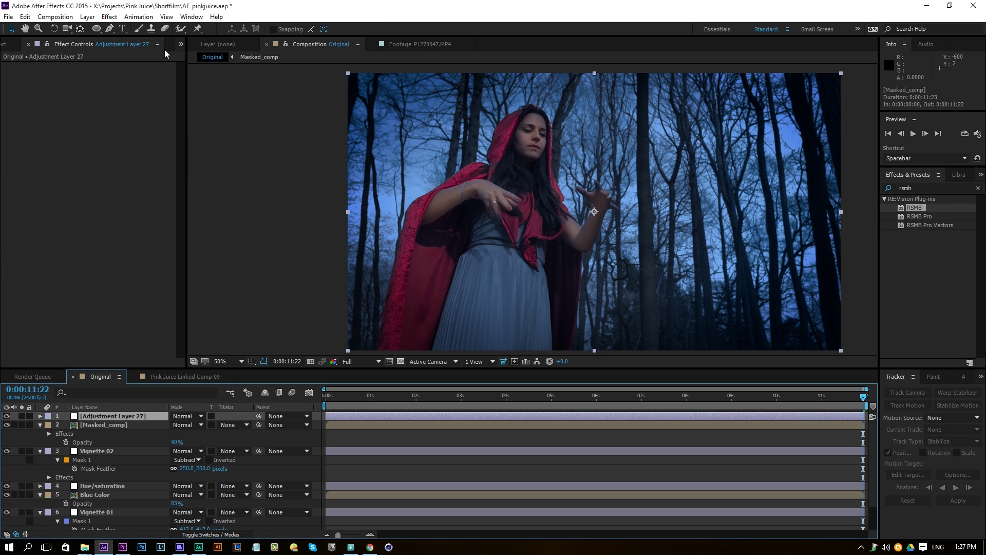
# Apply Unsharp Mask to the new adjustment layer with an amount of 100, and compare the frame with and without the layer.
pyautogui.click(109, 17)
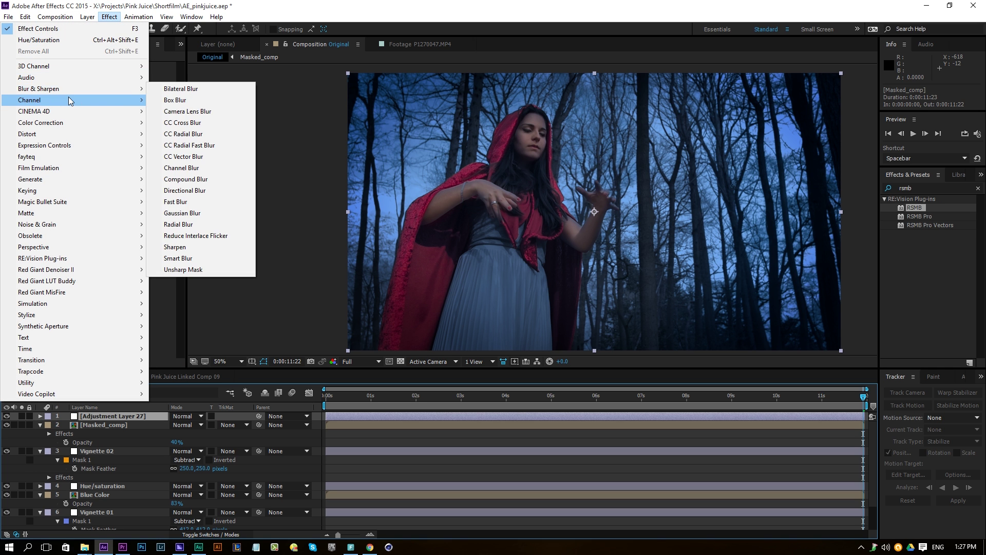
pyautogui.moveTo(57, 88)
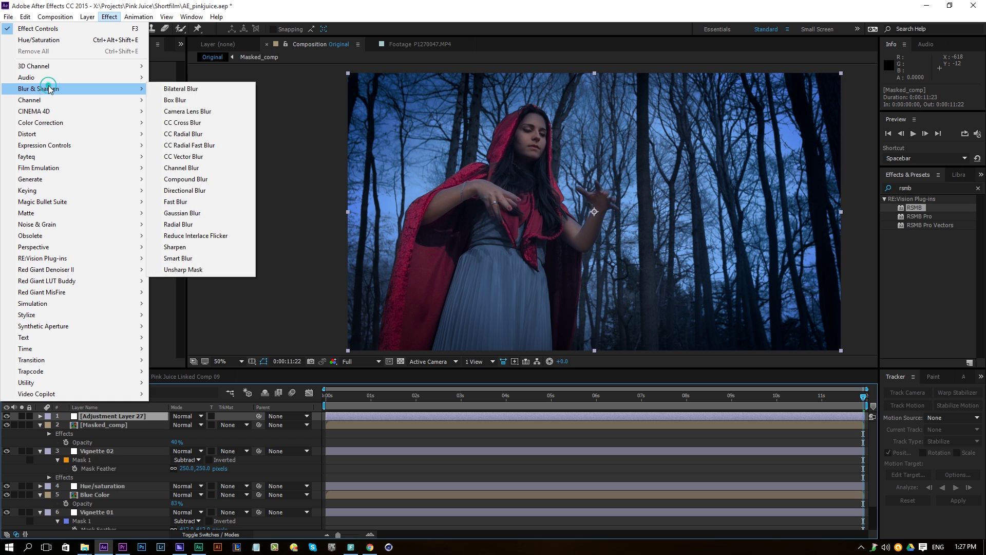
pyautogui.click(205, 271)
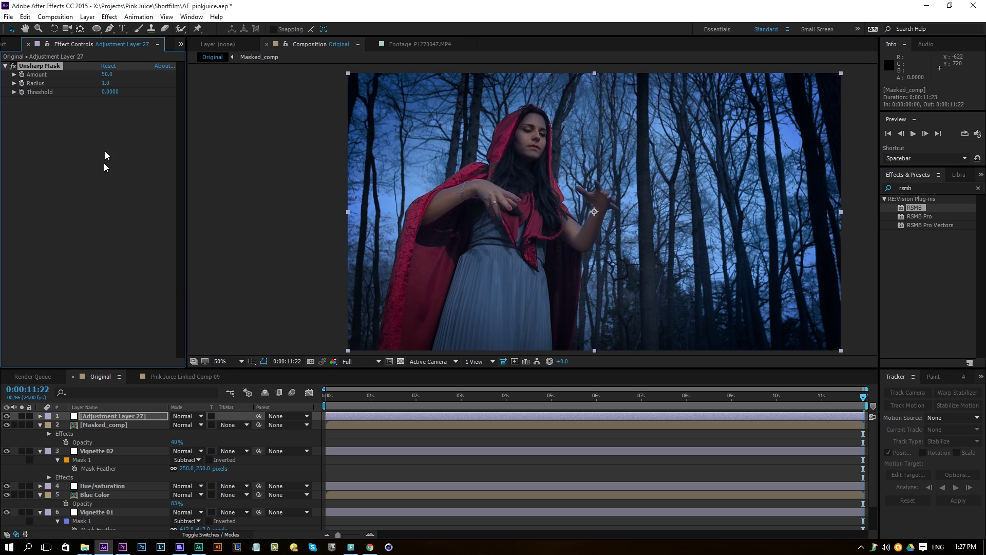
pyautogui.click(107, 75)
pyautogui.write('10')
pyautogui.click(6, 416)
pyautogui.click(6, 416)
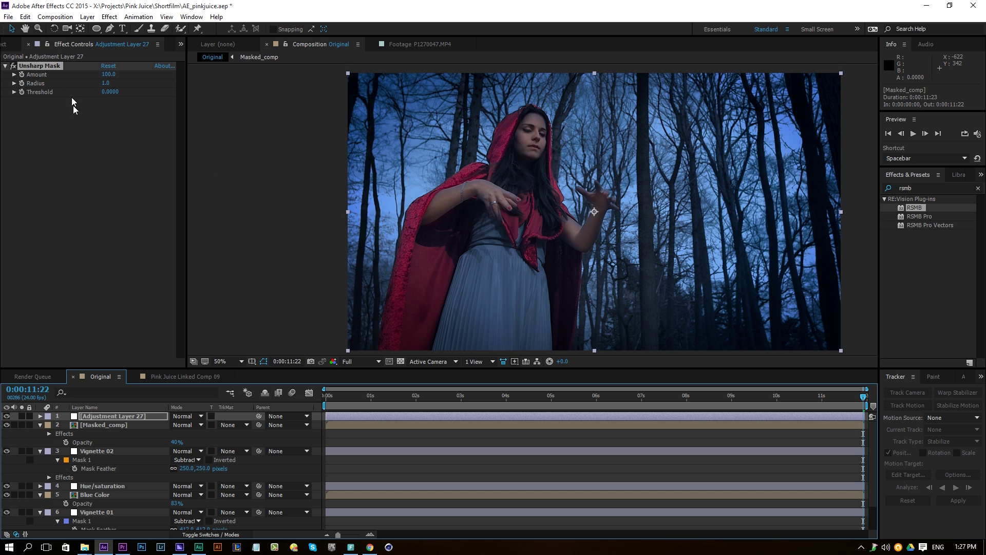
# Duplicate the Unsharp Mask effect and set the copy's radius to 25 and its amount to 25.
pyautogui.click(55, 68)
pyautogui.hotkey('ctrl', 'd')
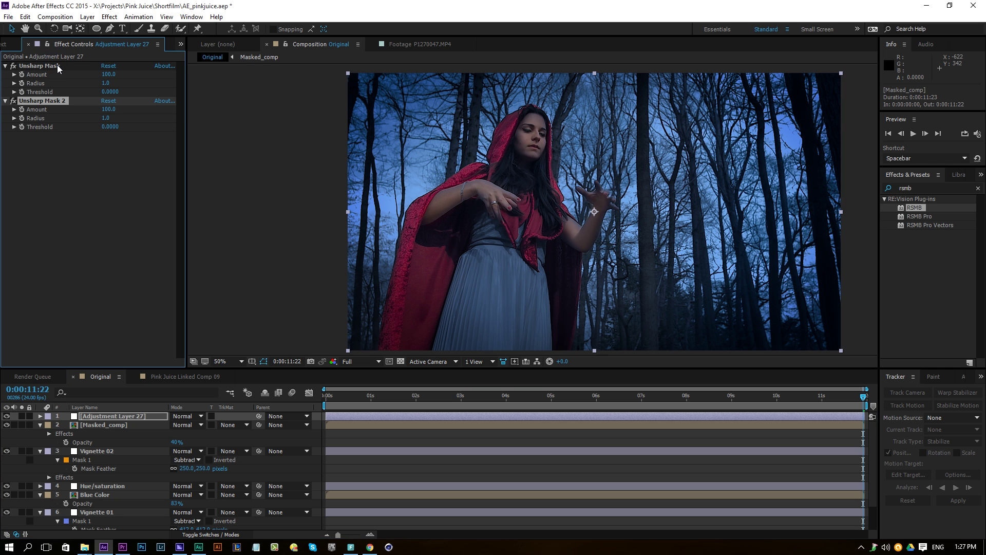
pyautogui.click(107, 118)
pyautogui.moveTo(102, 109); pyautogui.dragTo(69, 110)
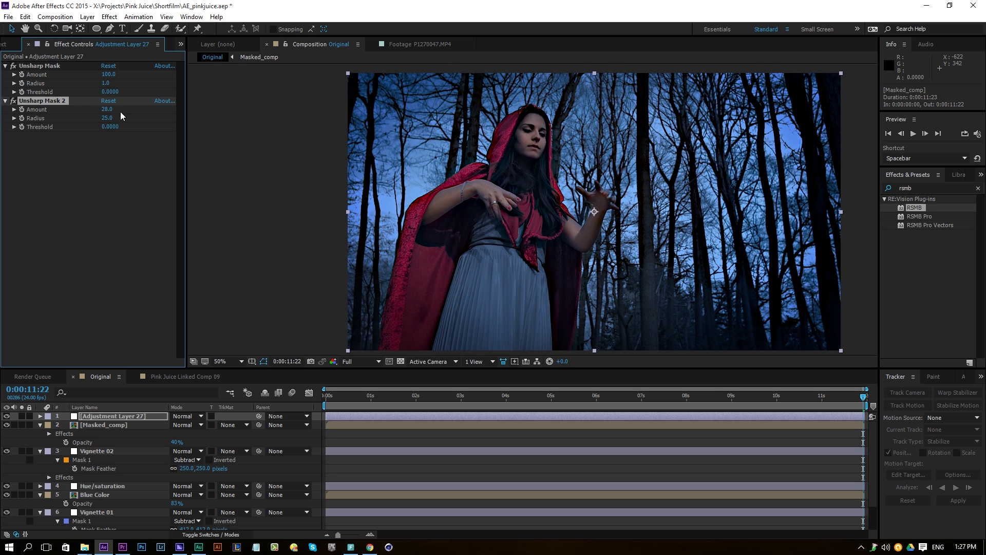
pyautogui.write('25')
pyautogui.press('Return')
pyautogui.click(66, 177)
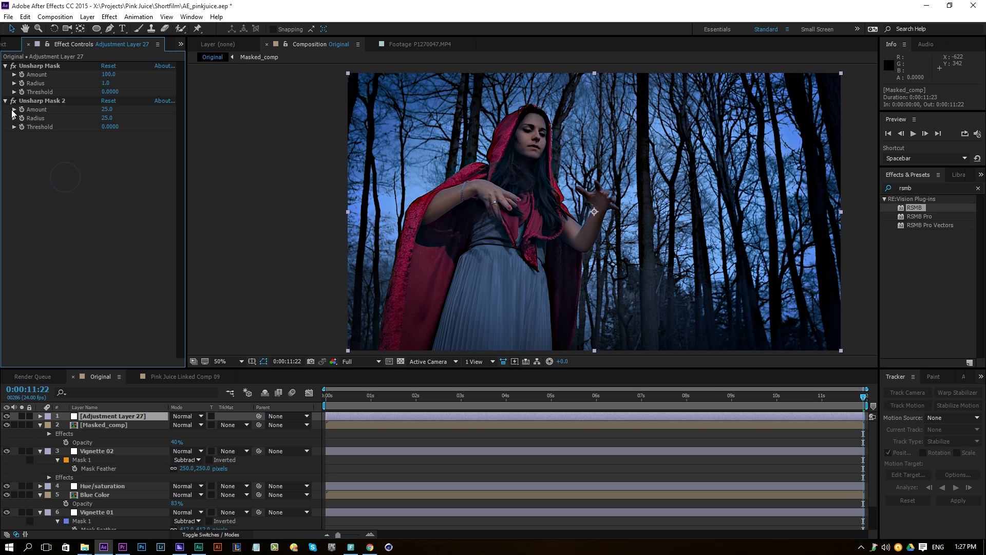
# Compare the frame with and without the second Unsharp Mask, and with the whole sharpening adjustment layer hidden and shown.
pyautogui.click(14, 103)
pyautogui.click(13, 103)
pyautogui.click(14, 103)
pyautogui.click(14, 103)
pyautogui.click(13, 103)
pyautogui.click(7, 416)
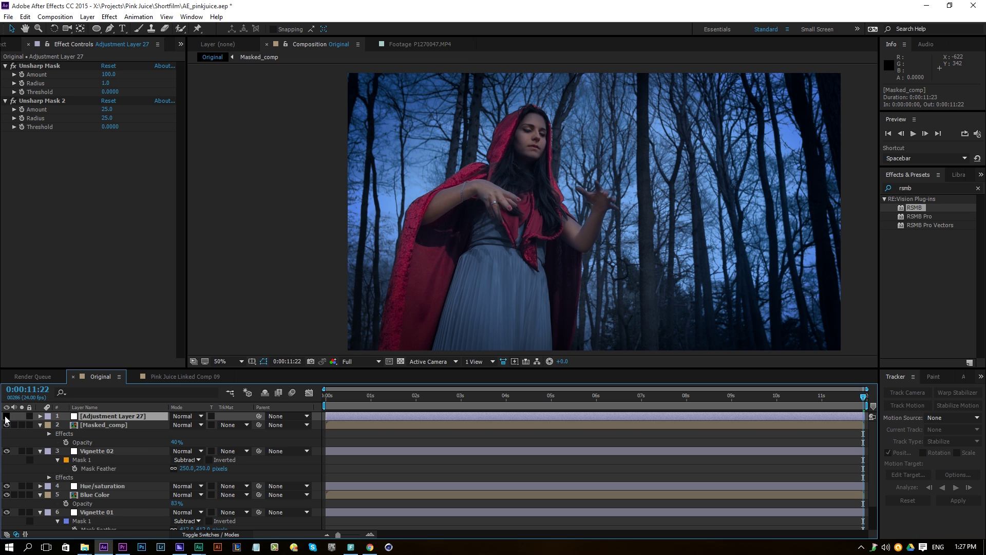
pyautogui.click(6, 416)
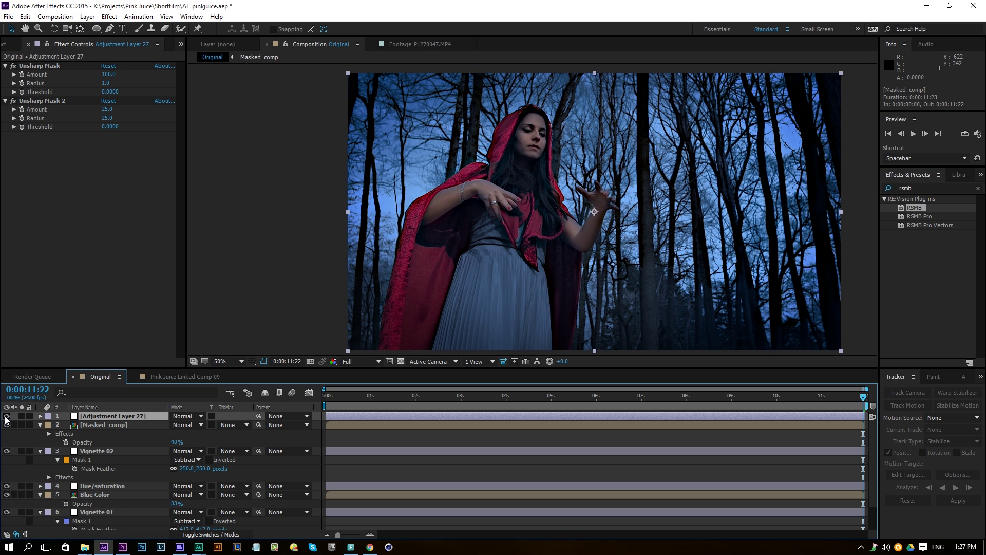
# Reveal the sharpening adjustment layer's opacity, lower it to 82%, and deselect the layer.
pyautogui.click(128, 419)
pyautogui.press('t')
pyautogui.moveTo(175, 426); pyautogui.dragTo(167, 426)
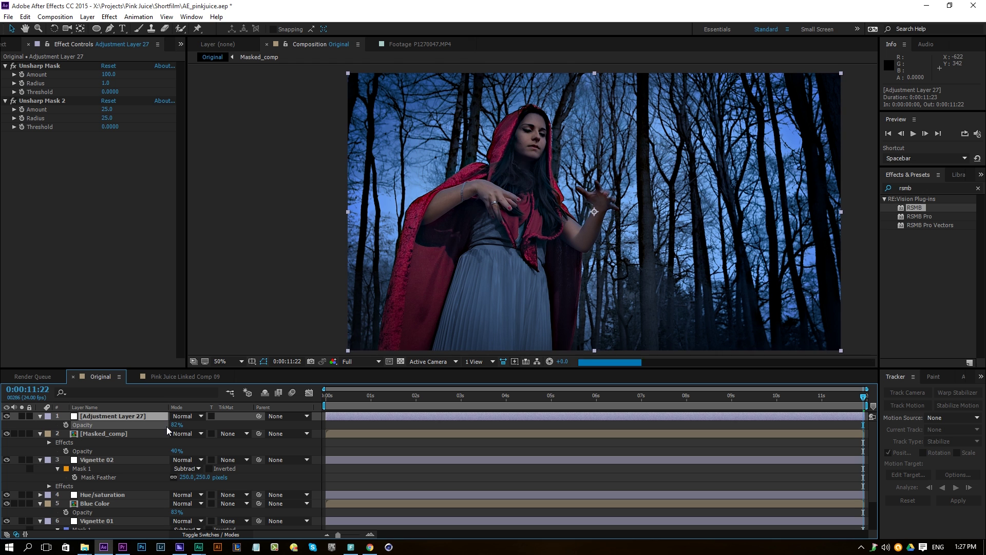
pyautogui.click(197, 427)
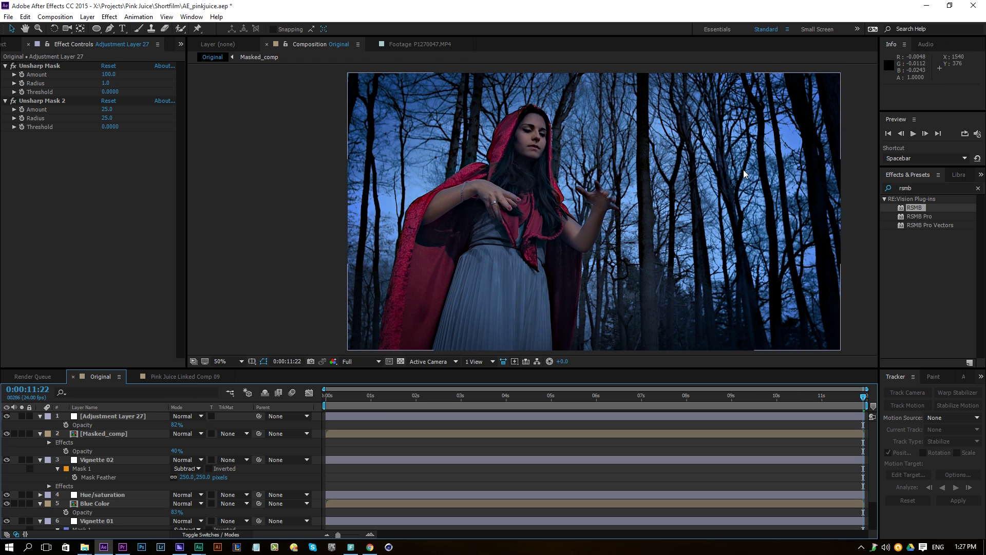
# Add another adjustment layer on top of the stack and rename it Glow.
pyautogui.click(86, 19)
pyautogui.moveTo(154, 29)
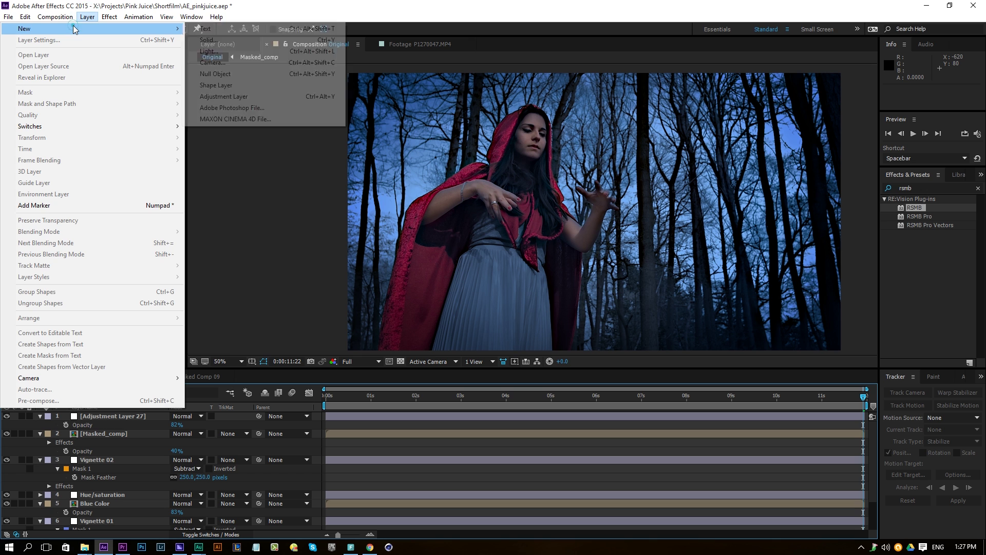
pyautogui.click(278, 96)
pyautogui.press('Return')
pyautogui.write('Glow')
pyautogui.press('Return')
# Apply the Glow effect to the Glow adjustment layer and lower its threshold to 51%.
pyautogui.click(109, 17)
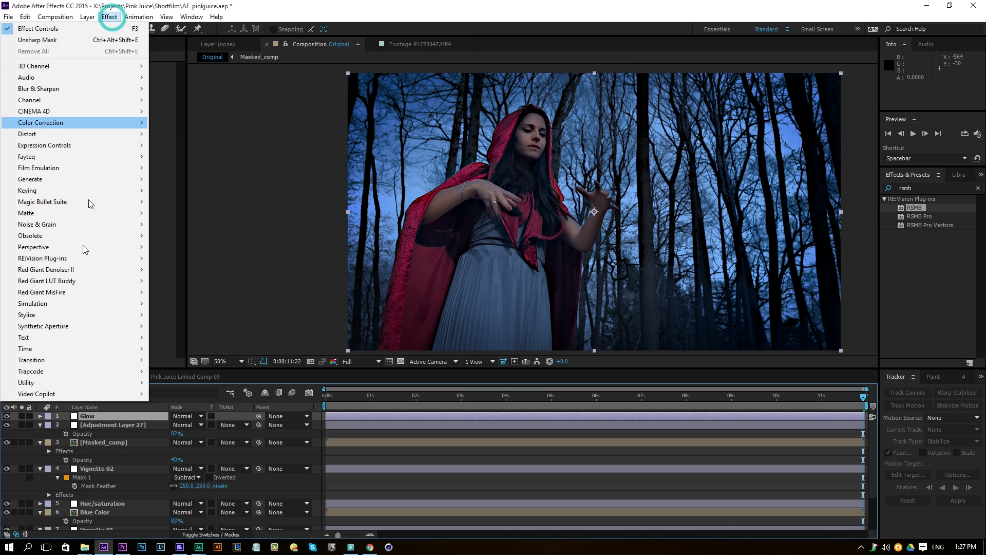
pyautogui.moveTo(70, 315)
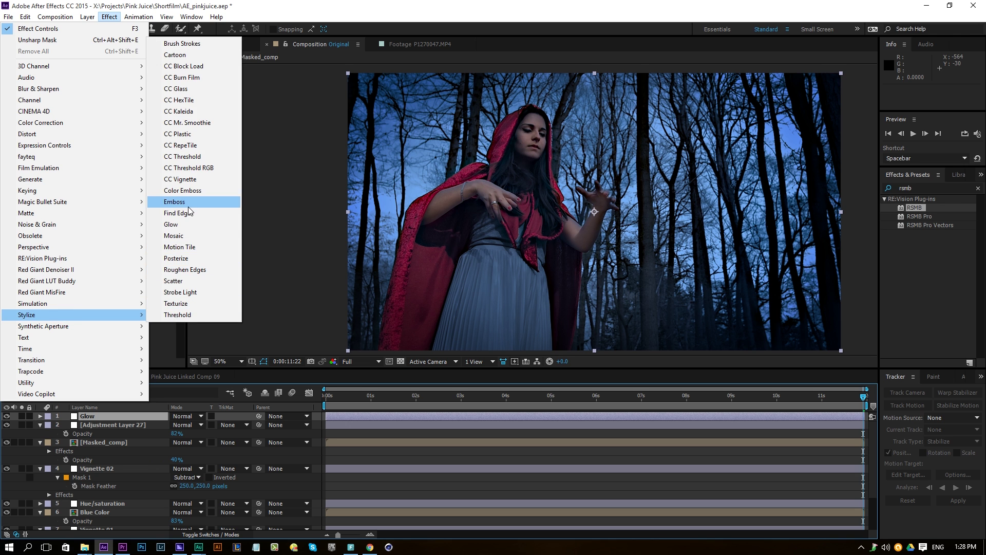
pyautogui.click(186, 224)
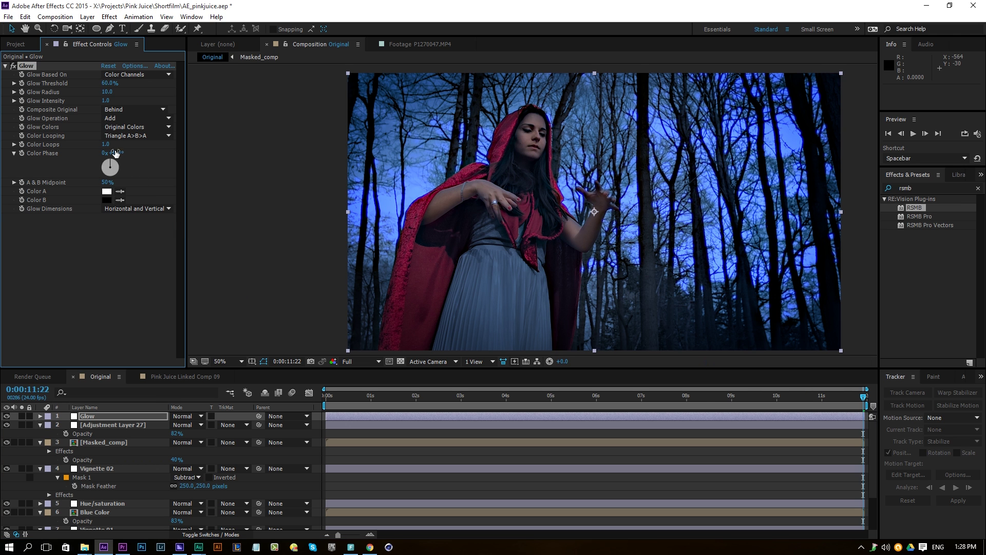
pyautogui.moveTo(105, 84); pyautogui.dragTo(101, 90)
# Duplicate the Glow effect, give the copy a radius of 373 and an intensity of 0.1, and set the original's intensity to 0.5.
pyautogui.hotkey('ctrl', 'd')
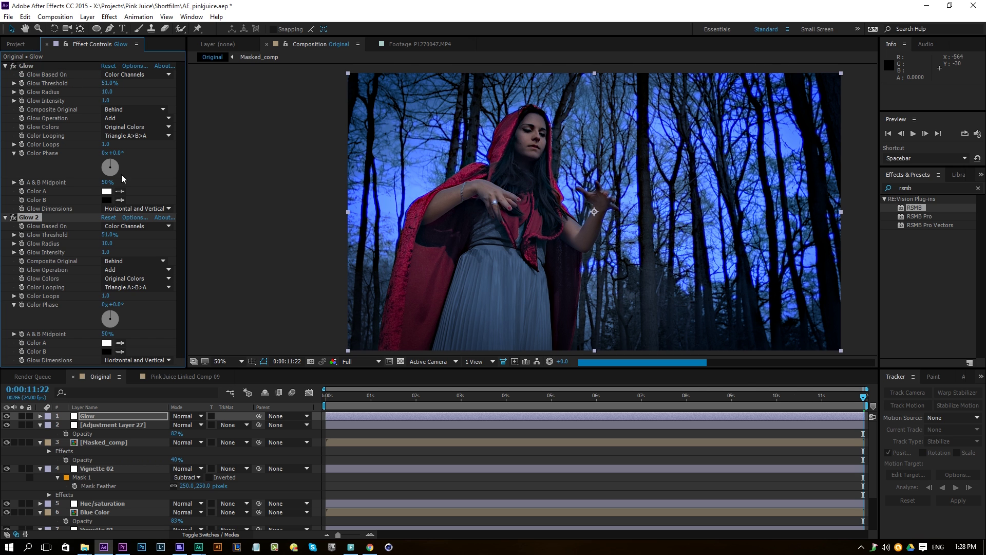
pyautogui.moveTo(110, 244); pyautogui.dragTo(288, 234)
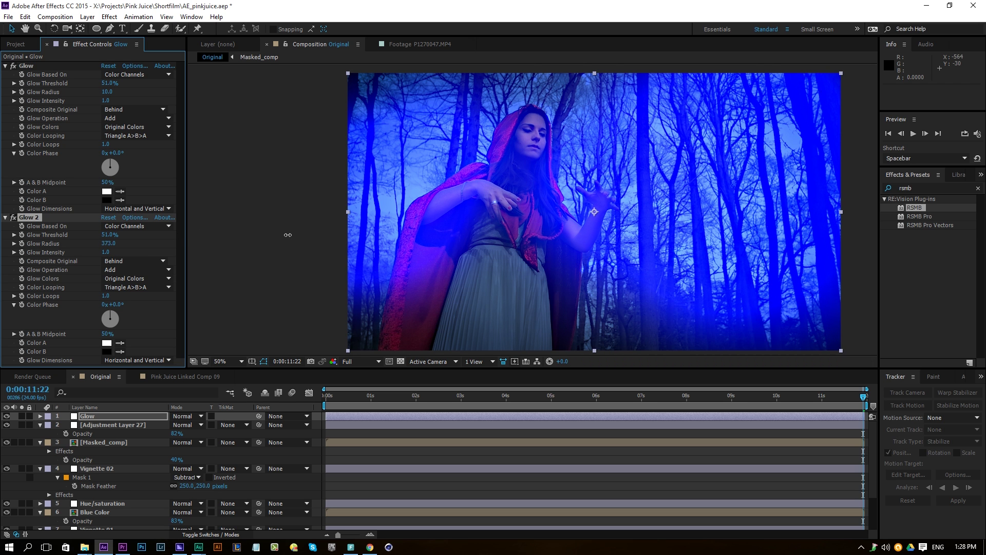
pyautogui.moveTo(106, 254)
pyautogui.mouseDown()
pyautogui.moveTo(74, 258)
pyautogui.moveTo(97, 253)
pyautogui.mouseUp()
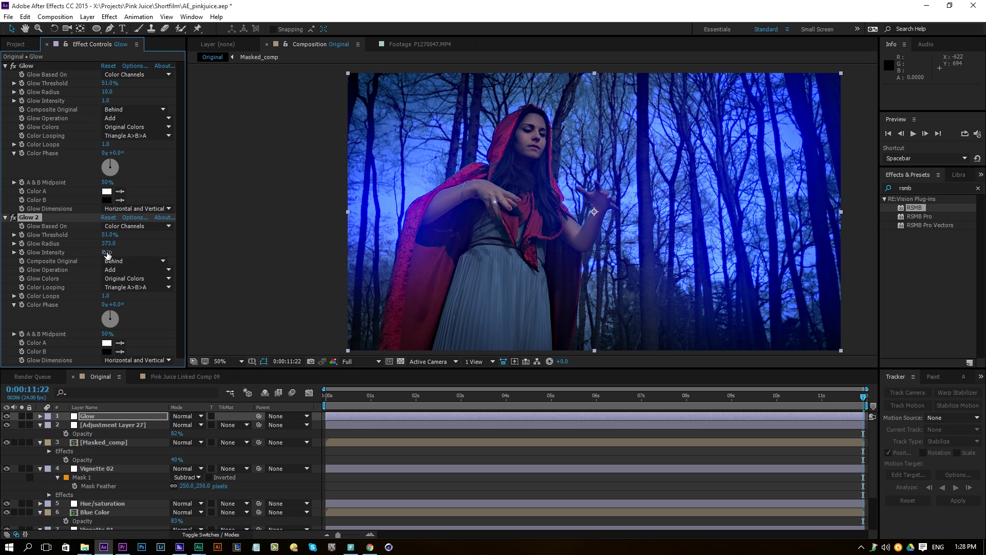
pyautogui.moveTo(105, 101); pyautogui.dragTo(95, 103)
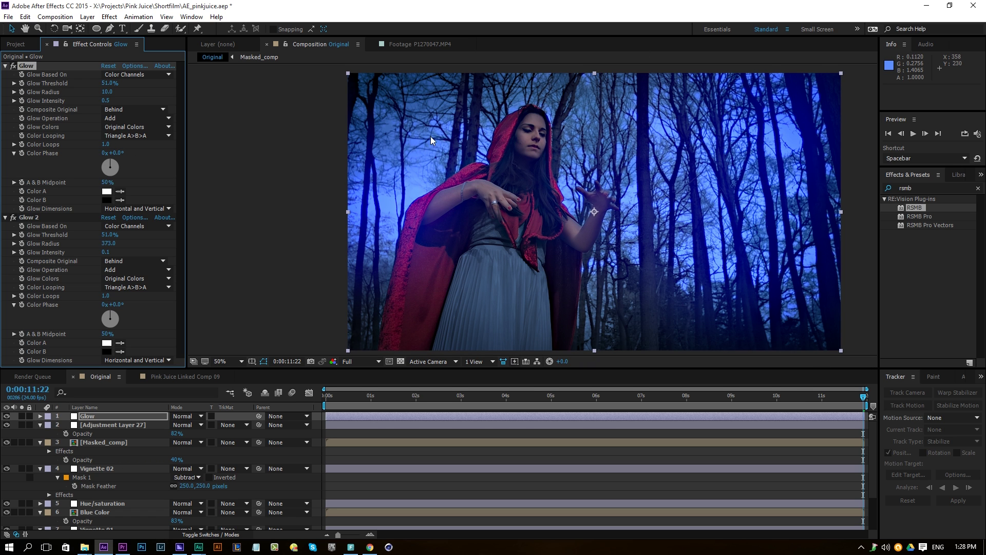
# Review the project's color depth and working space in the project settings.
pyautogui.click(29, 44)
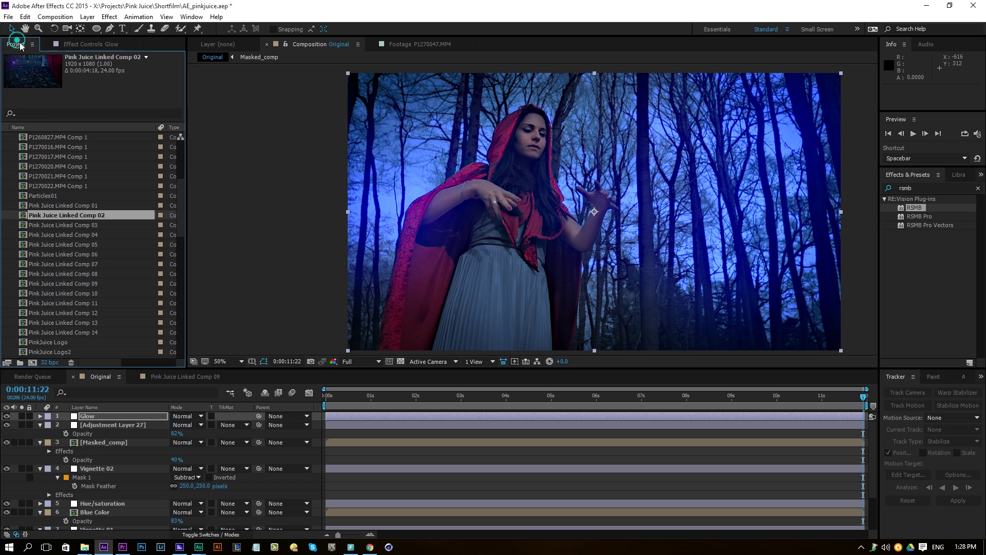
pyautogui.click(52, 362)
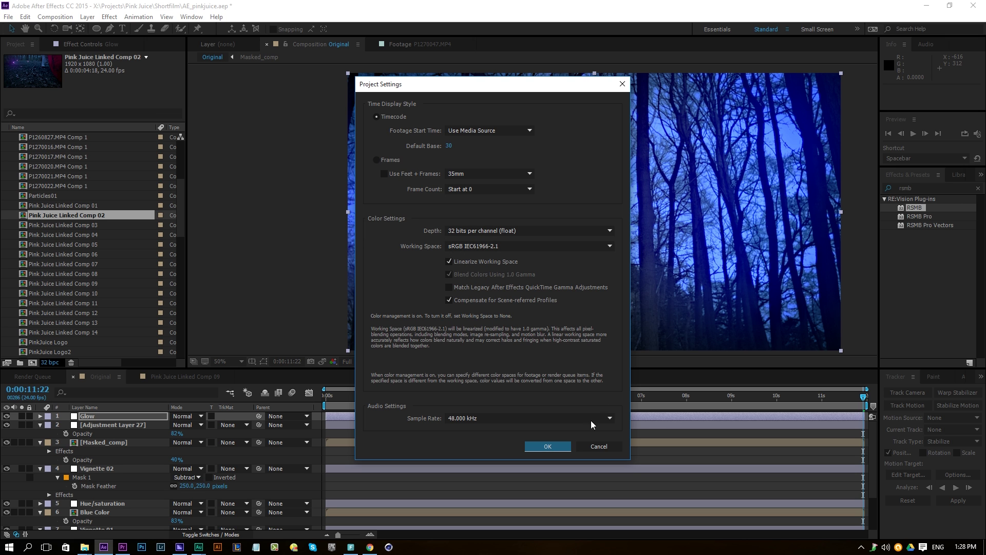
pyautogui.click(552, 445)
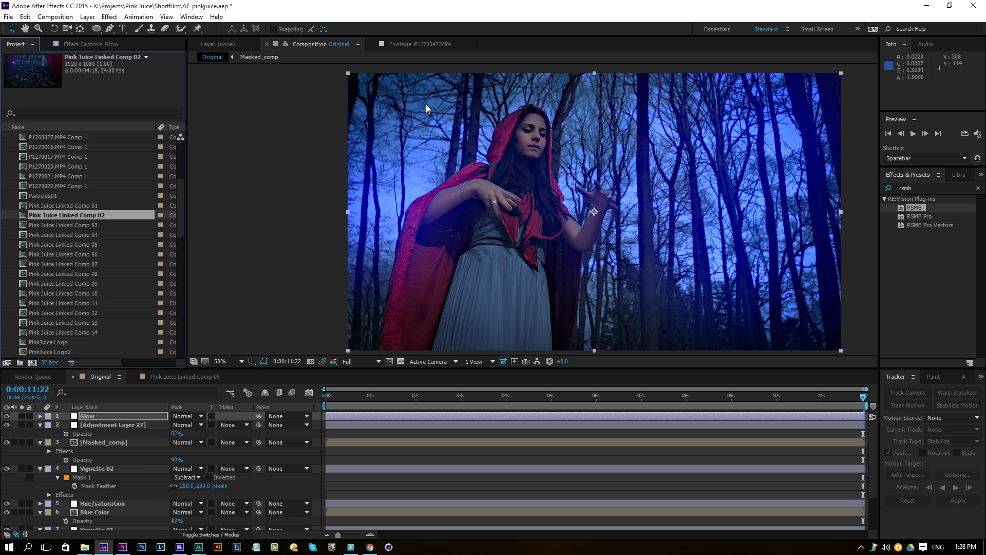
# Lower the first Glow effect's intensity to 0.2 on the Glow layer.
pyautogui.click(119, 417)
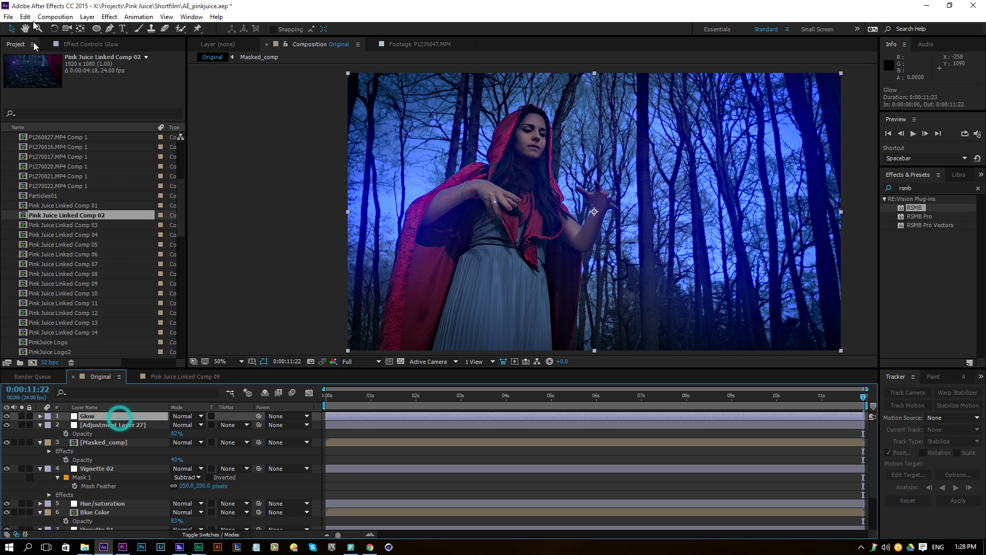
pyautogui.click(101, 45)
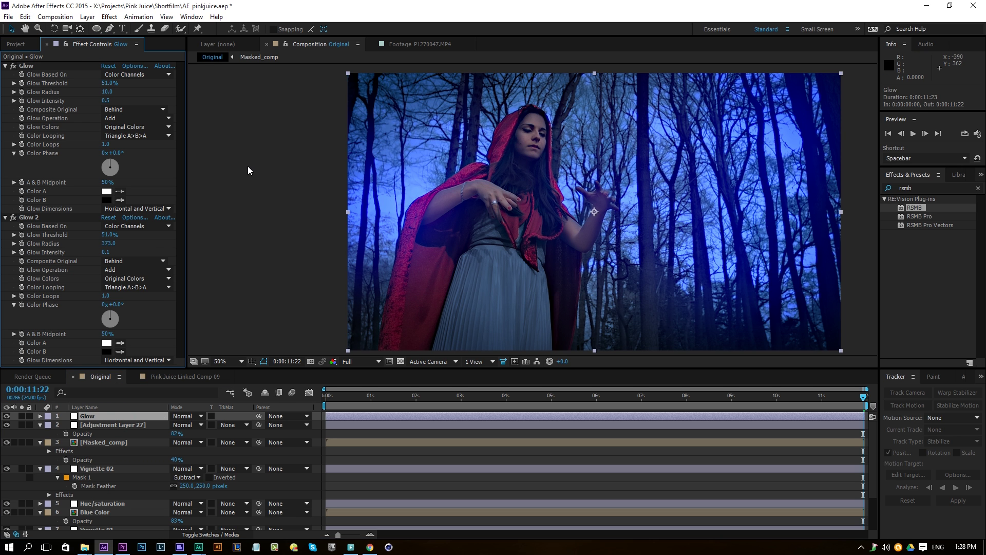
pyautogui.moveTo(105, 101); pyautogui.dragTo(100, 106)
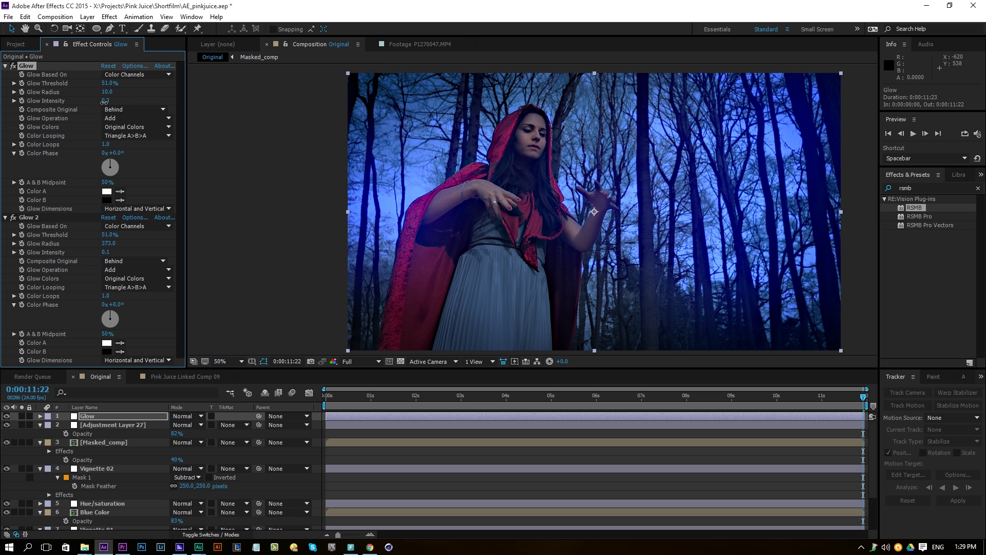
pyautogui.moveTo(102, 101); pyautogui.dragTo(102, 104)
pyautogui.click(186, 391)
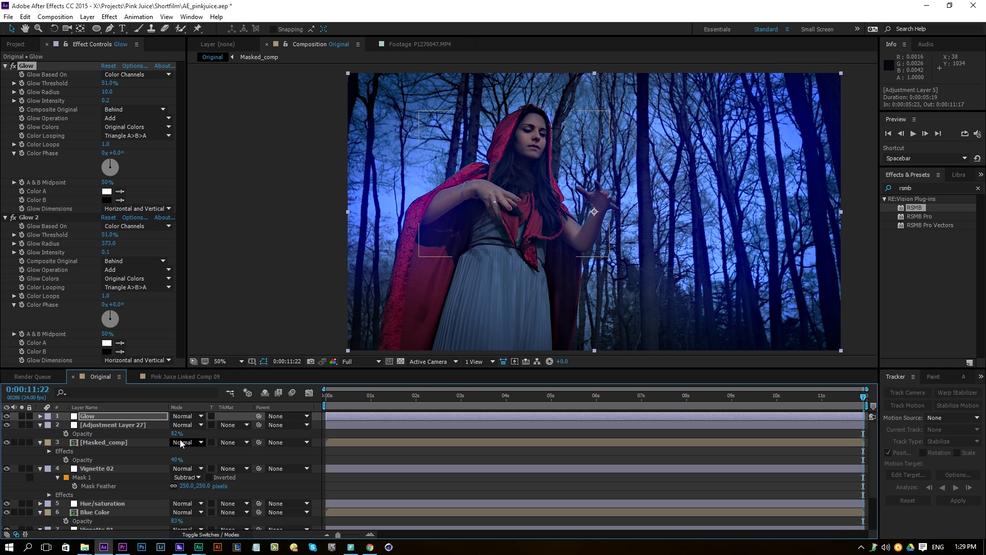
# Add a new adjustment layer at the top of the stack and apply the Curves effect to it.
pyautogui.click(87, 17)
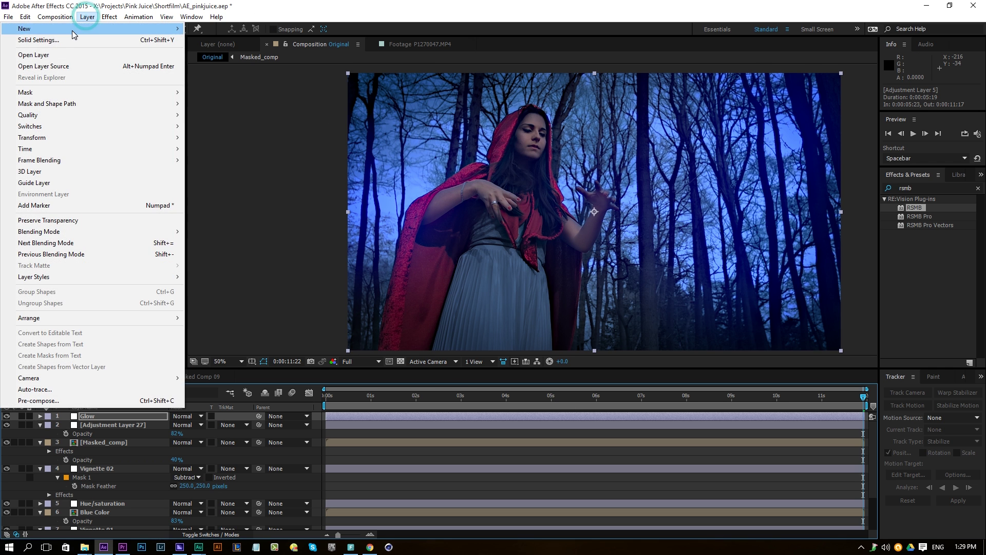
pyautogui.moveTo(93, 29)
pyautogui.click(262, 98)
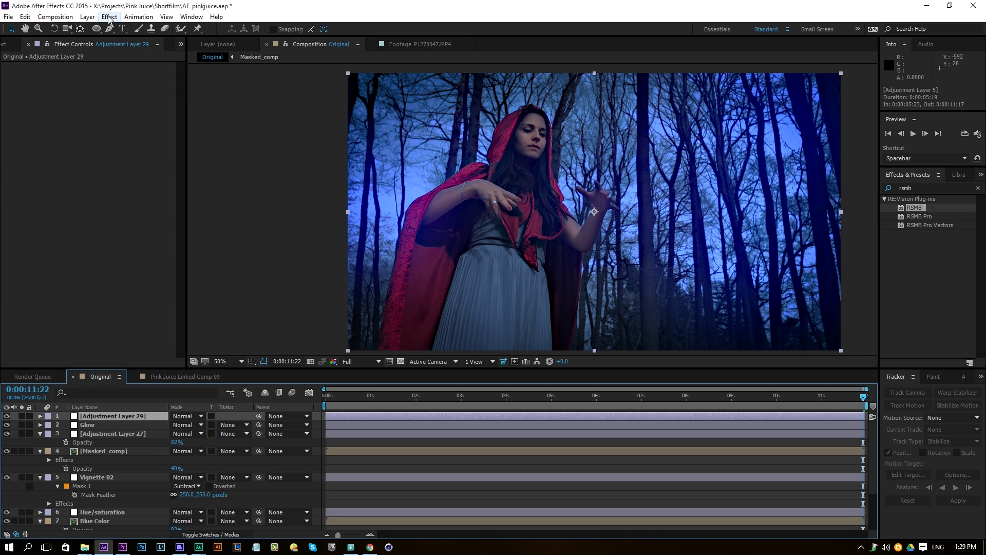
pyautogui.click(109, 17)
pyautogui.click(72, 122)
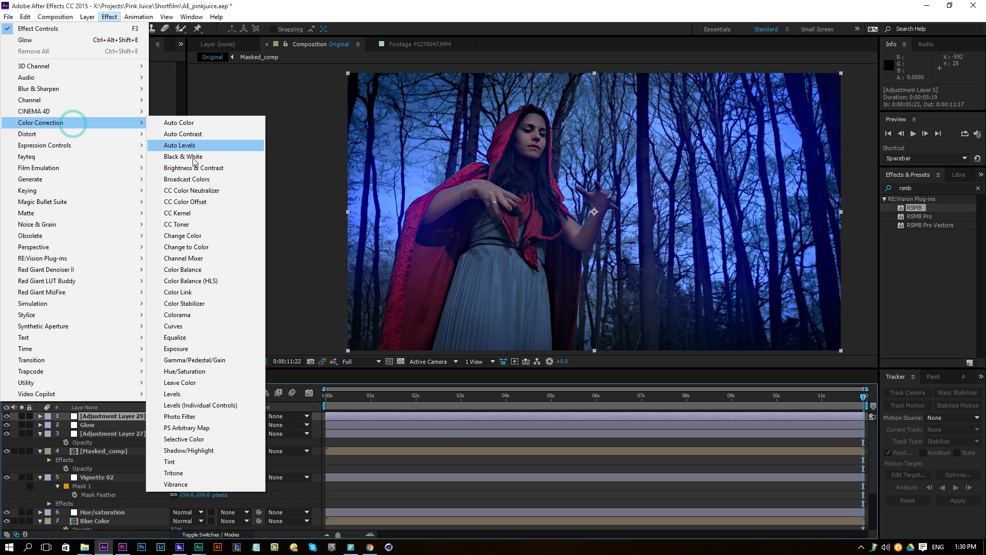
pyautogui.click(179, 326)
# Shape the RGB curve into a gentle S with darker shadows and compare the frame with the effect off and on.
pyautogui.click(58, 204)
pyautogui.moveTo(102, 165); pyautogui.dragTo(114, 142)
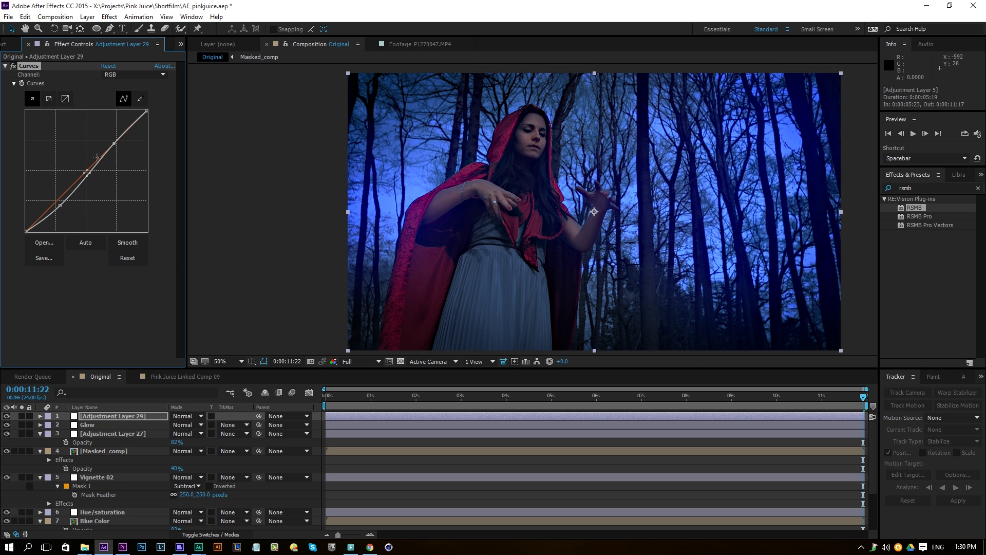
pyautogui.click(13, 66)
pyautogui.click(13, 65)
# Lift the Blue curve's shadows and raise the upper part of the RGB curve slightly.
pyautogui.click(134, 74)
pyautogui.click(127, 119)
pyautogui.moveTo(57, 203); pyautogui.dragTo(110, 149)
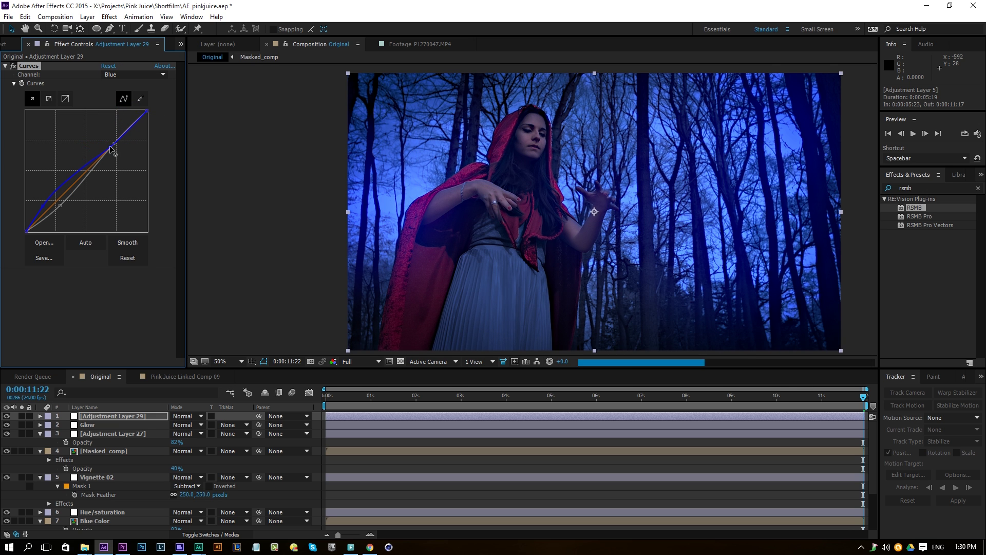
pyautogui.click(133, 75)
pyautogui.click(125, 85)
pyautogui.click(112, 146)
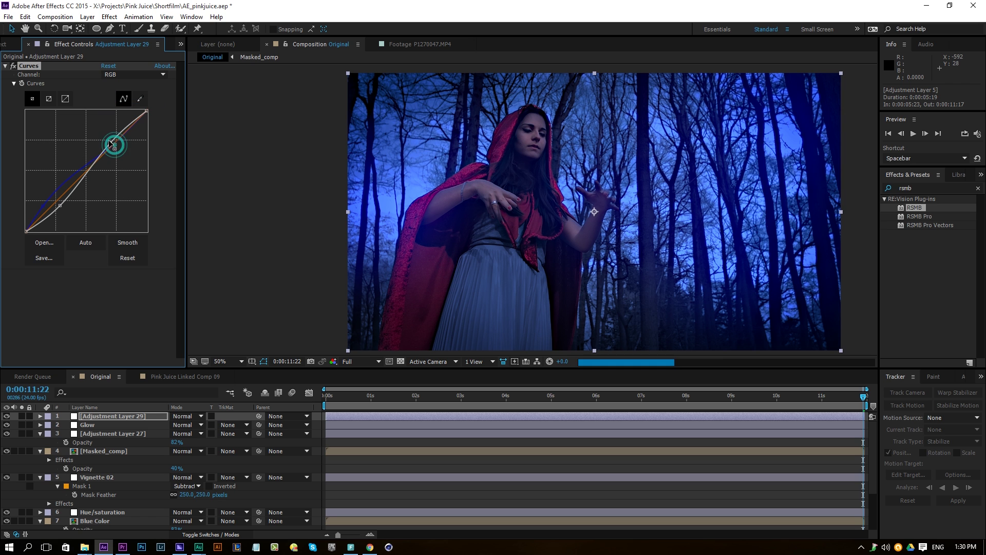
# Raise the Red curve's highlights while lowering its shadows, and fine-tune the lower part of the Blue curve.
pyautogui.click(134, 75)
pyautogui.click(119, 97)
pyautogui.moveTo(111, 149); pyautogui.dragTo(95, 147)
pyautogui.moveTo(61, 190); pyautogui.dragTo(62, 198)
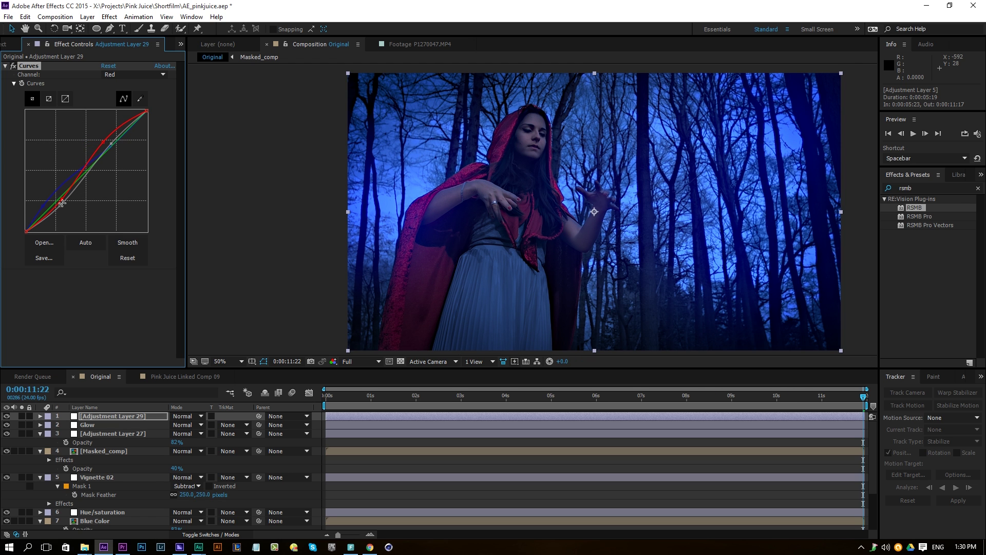
pyautogui.click(46, 202)
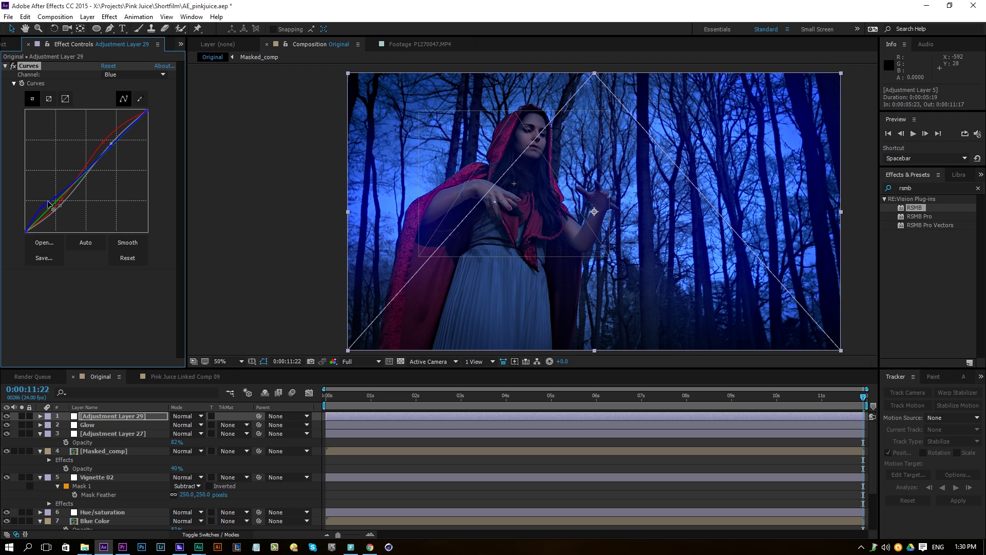
# Compare the frame with the Curves adjustment layer hidden and shown.
pyautogui.click(7, 417)
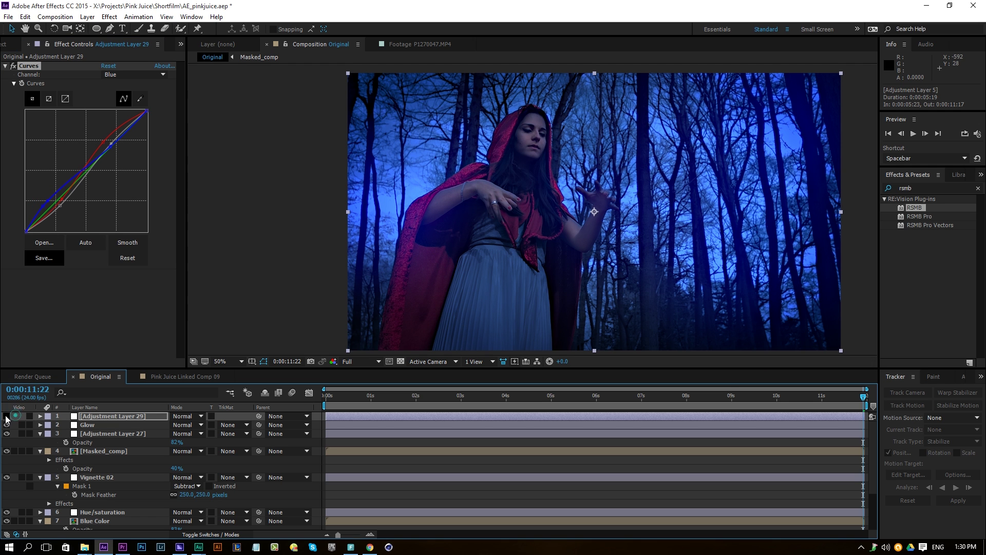
pyautogui.click(6, 417)
pyautogui.click(7, 417)
pyautogui.click(7, 418)
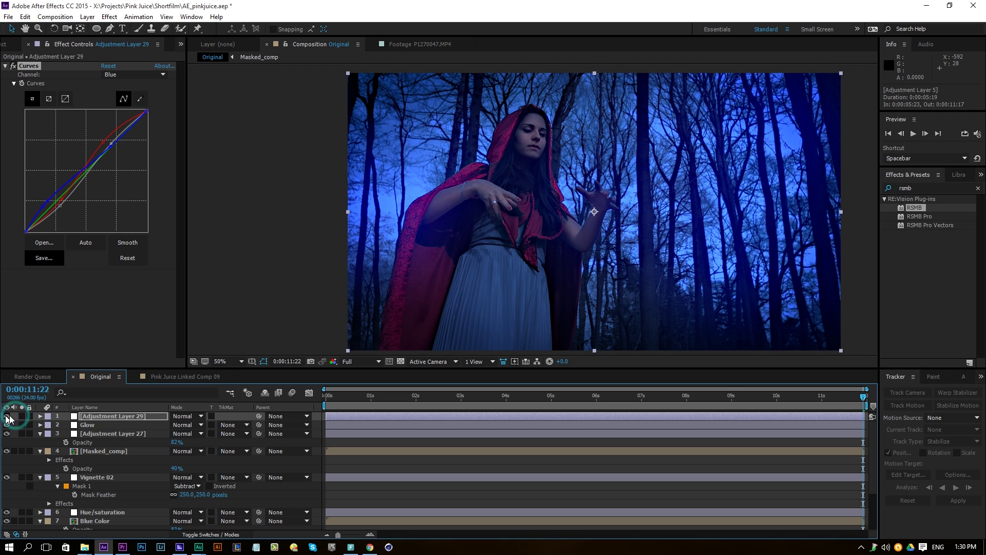
# Set the Curves adjustment layer's blending mode to Overlay with 33% opacity, and compare it hidden and shown.
pyautogui.click(99, 416)
pyautogui.click(183, 416)
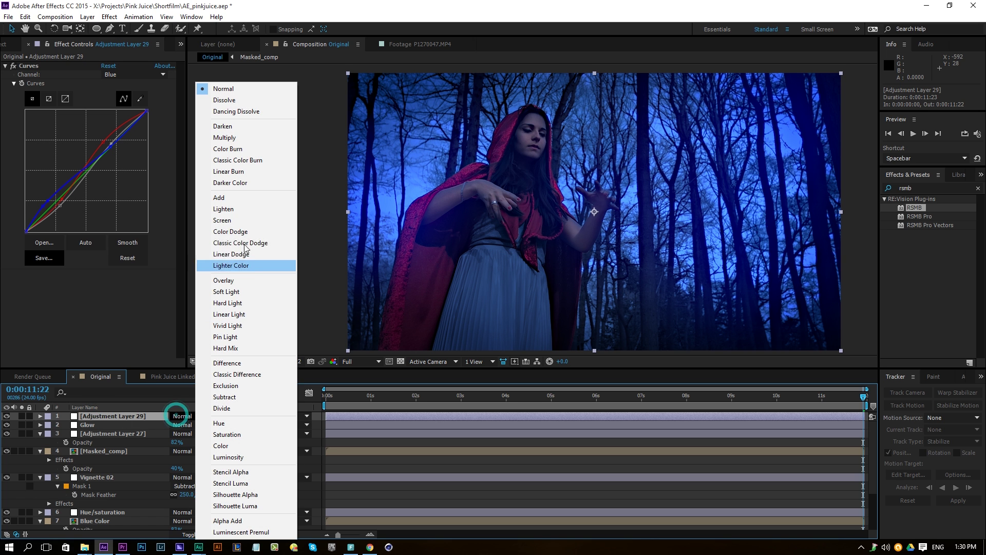
pyautogui.click(231, 283)
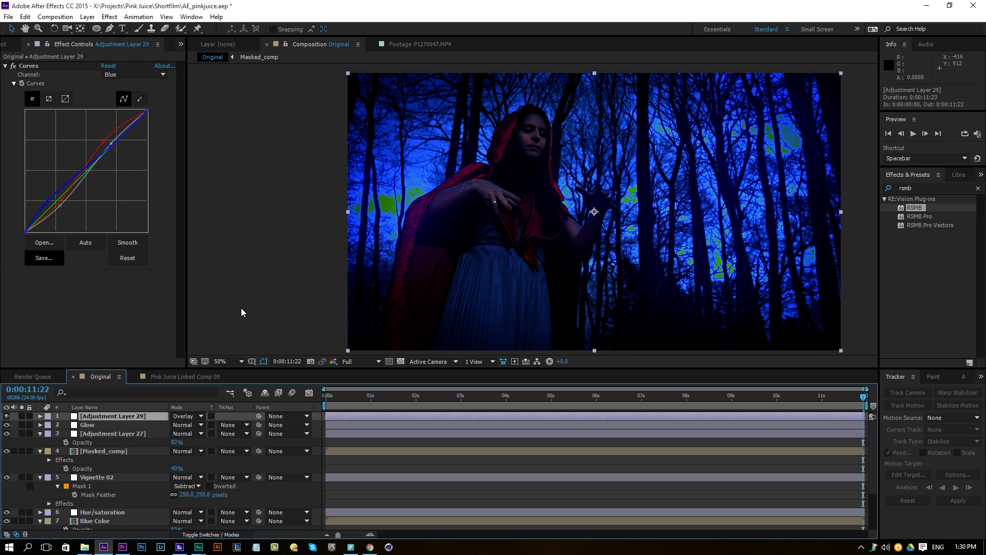
pyautogui.press('t')
pyautogui.moveTo(175, 425); pyautogui.dragTo(143, 428)
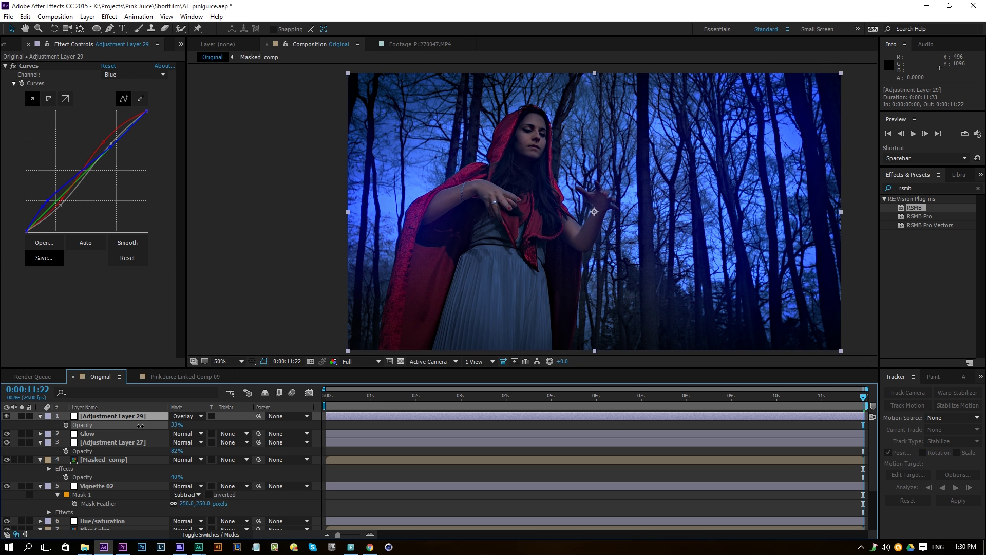
pyautogui.click(6, 416)
pyautogui.click(6, 416)
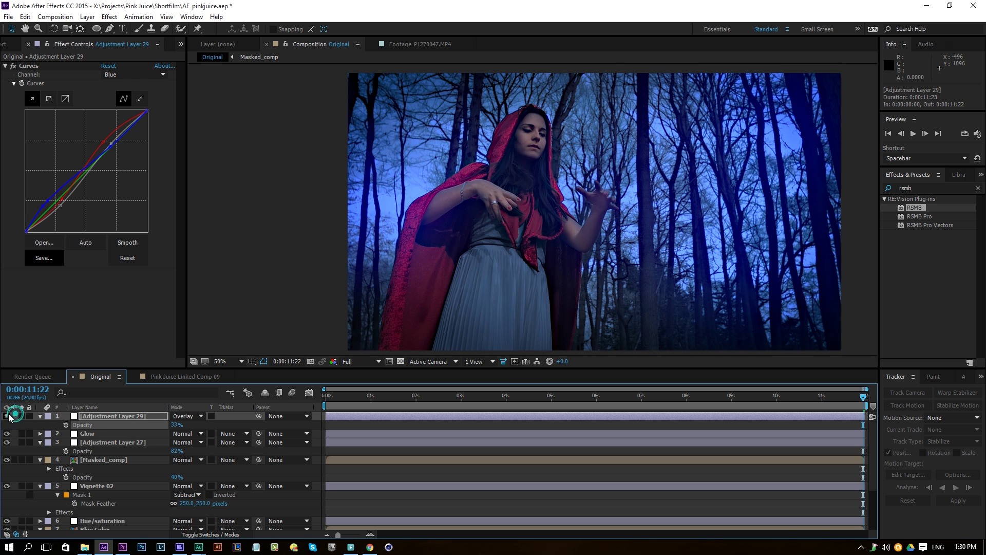
# Try the Screen blending mode on the Masked_comp layer and settle on Add.
pyautogui.click(110, 436)
pyautogui.click(106, 461)
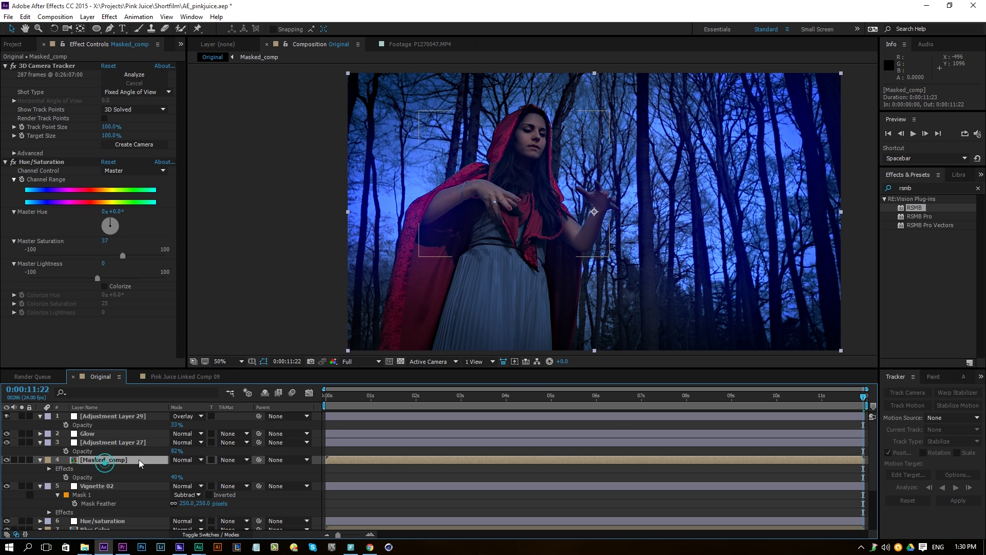
pyautogui.click(181, 460)
pyautogui.click(223, 144)
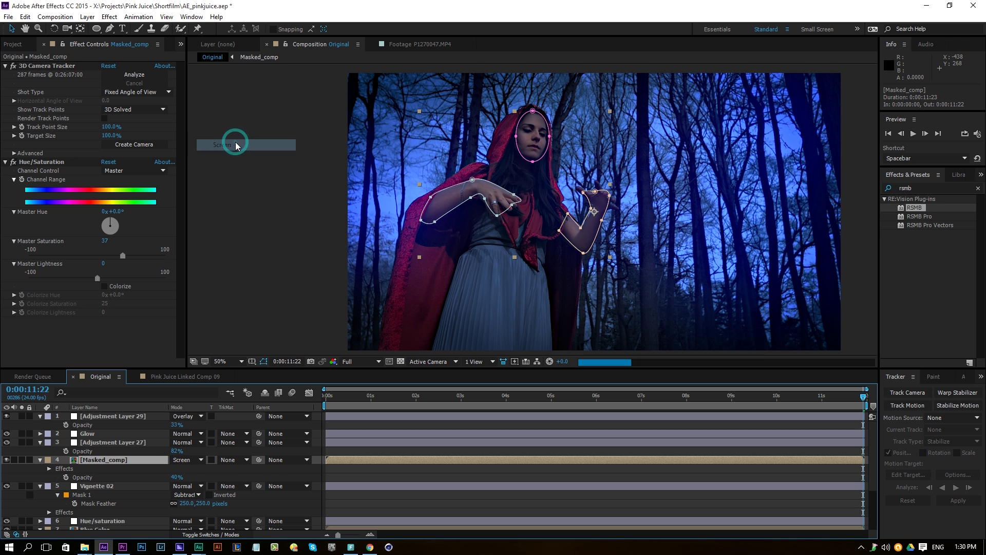
pyautogui.click(183, 460)
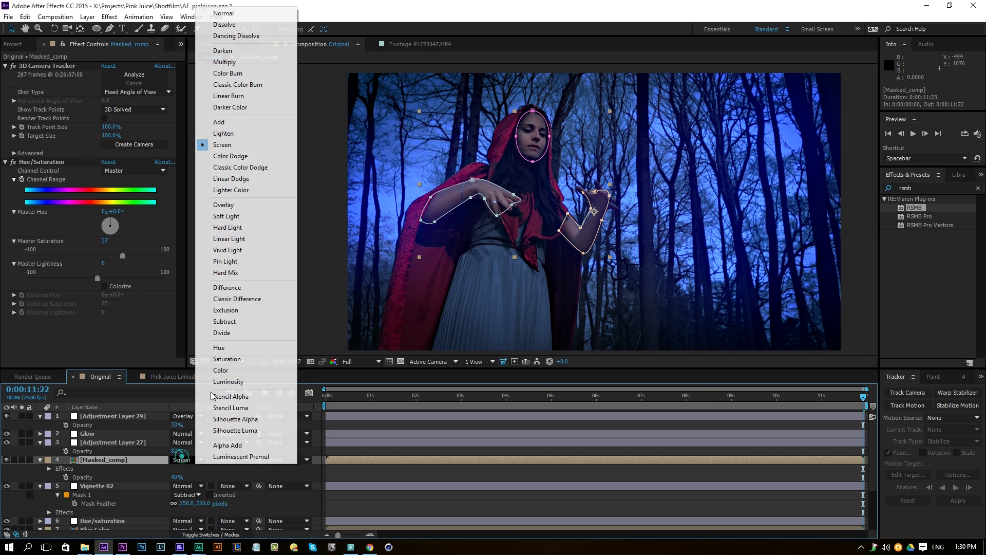
pyautogui.click(262, 122)
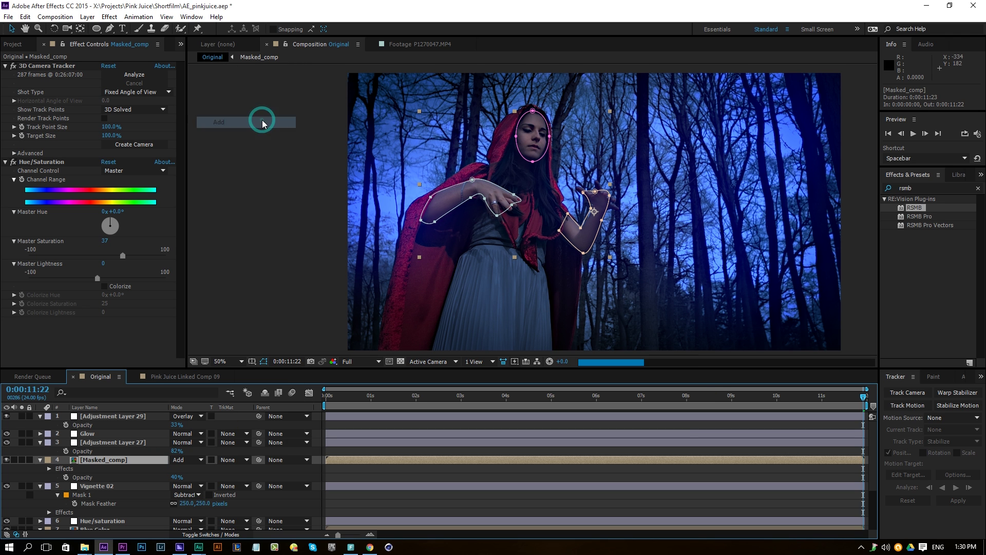
# Raise the Masked_comp layer's opacity to 45% and deselect the layer.
pyautogui.moveTo(177, 477); pyautogui.dragTo(181, 482)
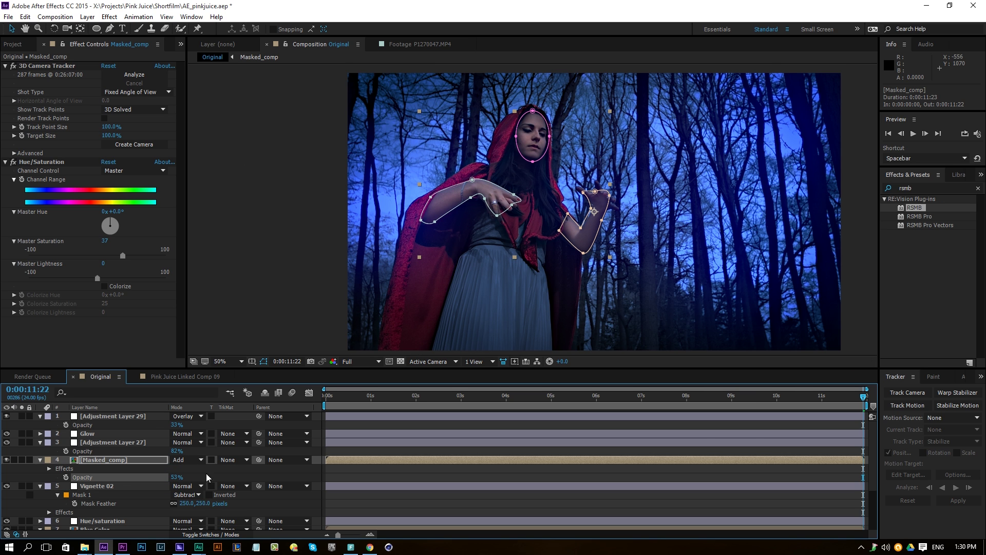
pyautogui.click(226, 473)
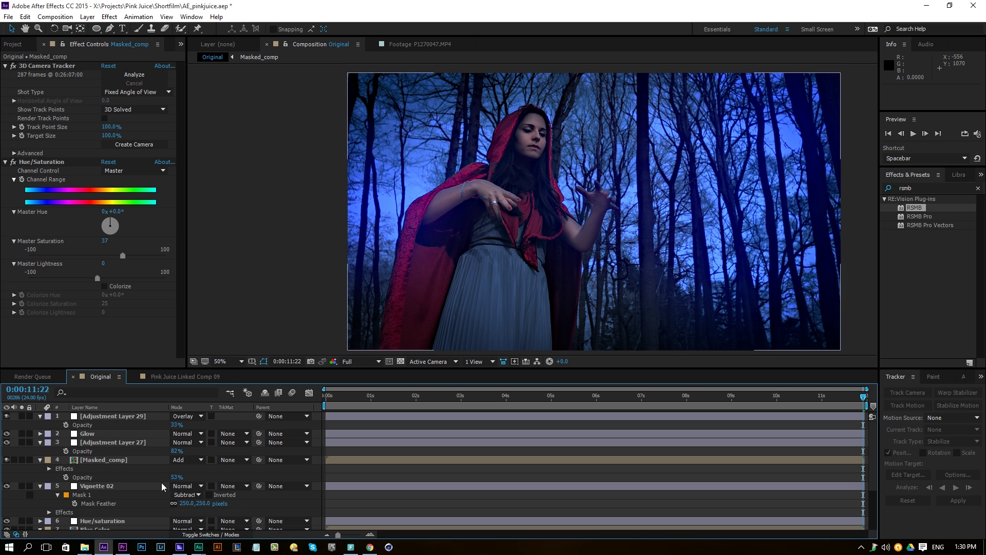
pyautogui.click(180, 478)
pyautogui.write('45')
pyautogui.click(354, 473)
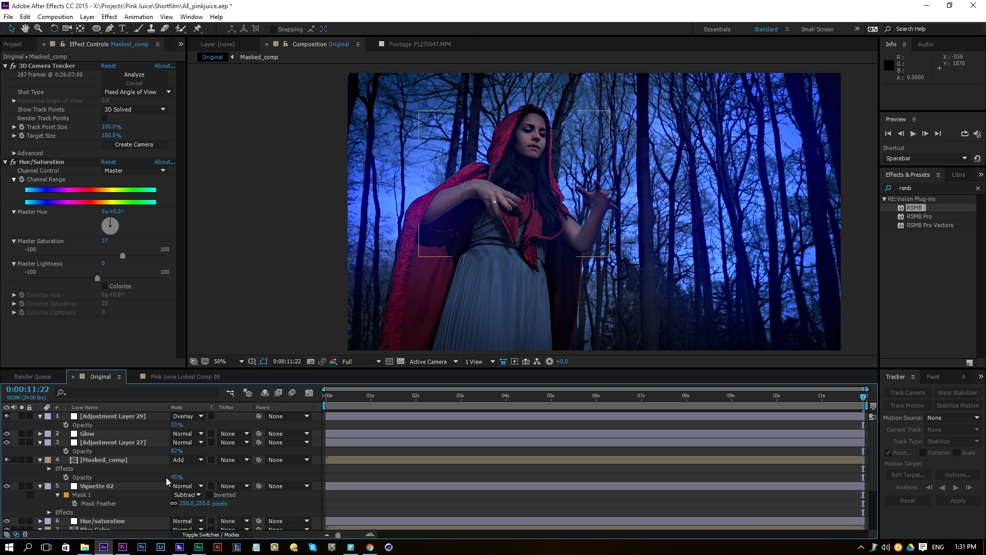
# Solo and unsolo the bottom Masked_comp layer to compare the ungraded footage with the finished grade.
pyautogui.scroll(-3, 166, 477)
pyautogui.click(21, 525)
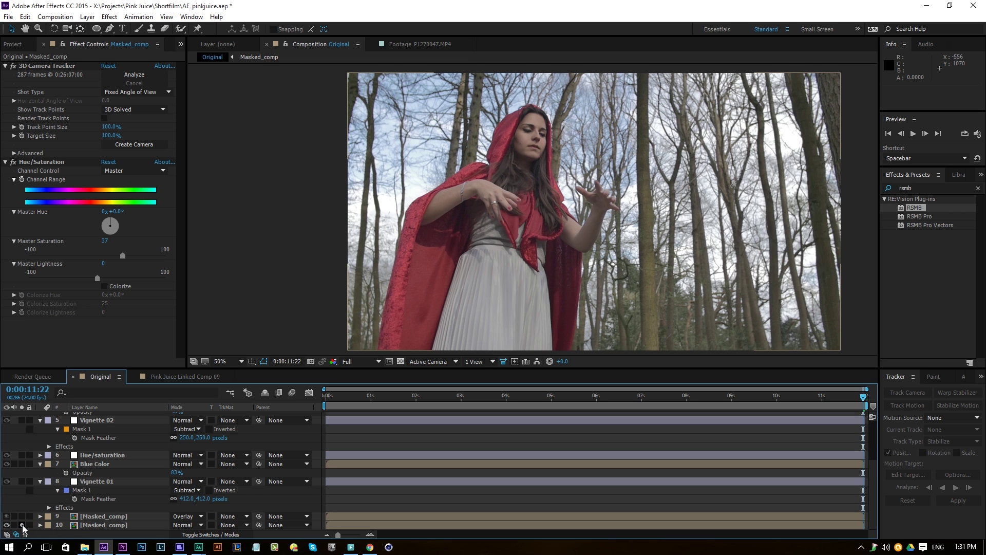
pyautogui.click(22, 525)
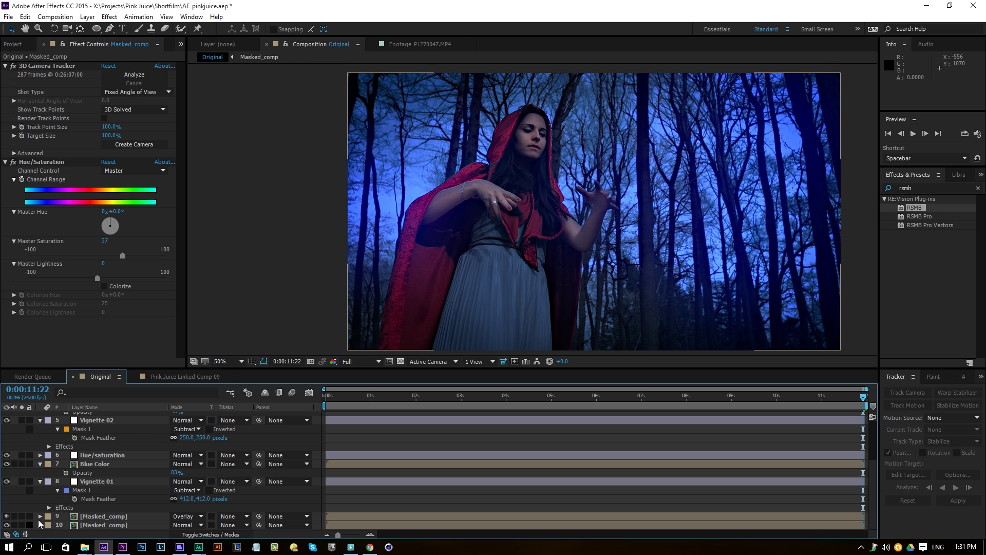
# Pre-compose all layers of the Original composition into a new composition named Colorgraded_shot.
pyautogui.click(126, 523)
pyautogui.hotkey('ctrl', 'a')
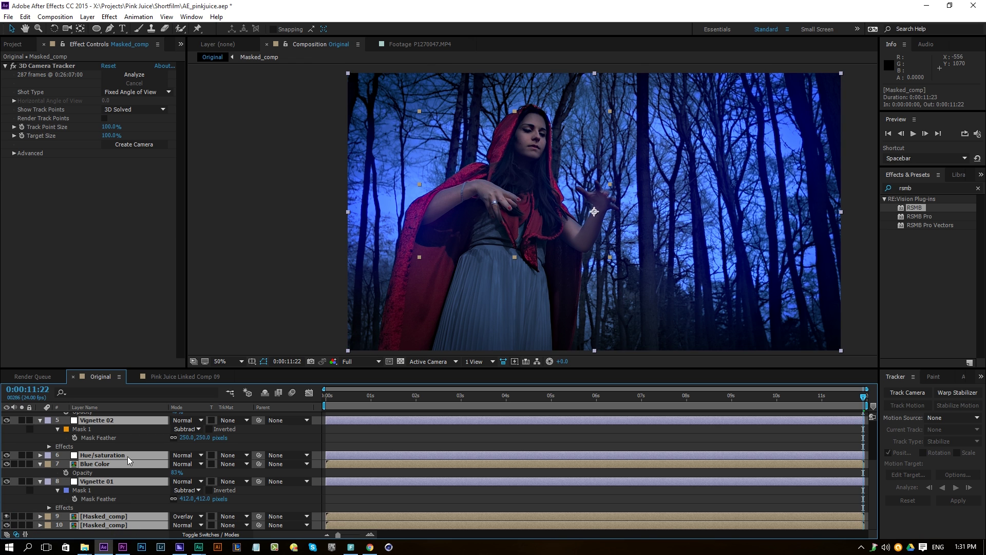
pyautogui.click(88, 16)
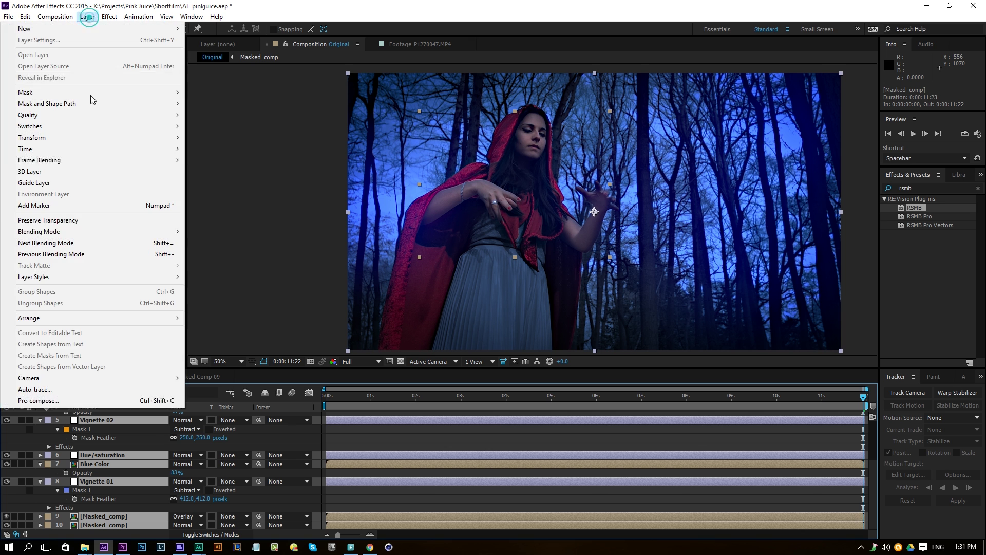
pyautogui.click(57, 402)
pyautogui.write('Colorgraded_shot')
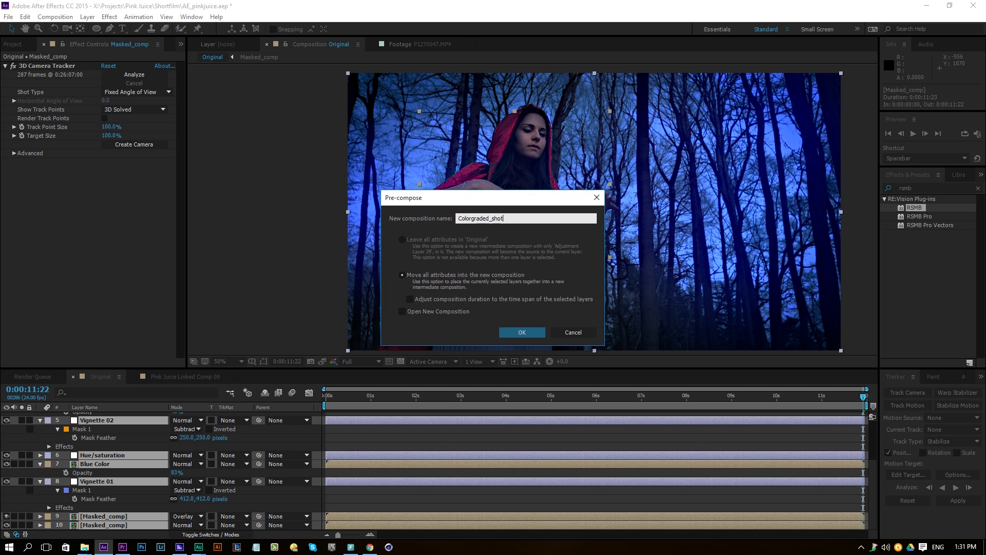
pyautogui.press('Return')
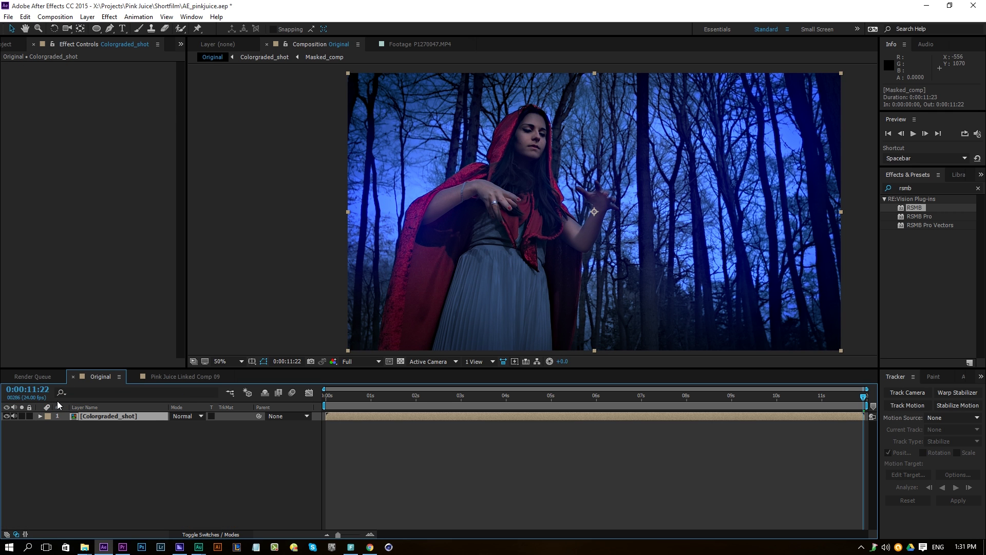
# Try to set the Original composition's height to 800 px with the aspect ratio locked, and undo it.
pyautogui.click(55, 16)
pyautogui.click(63, 41)
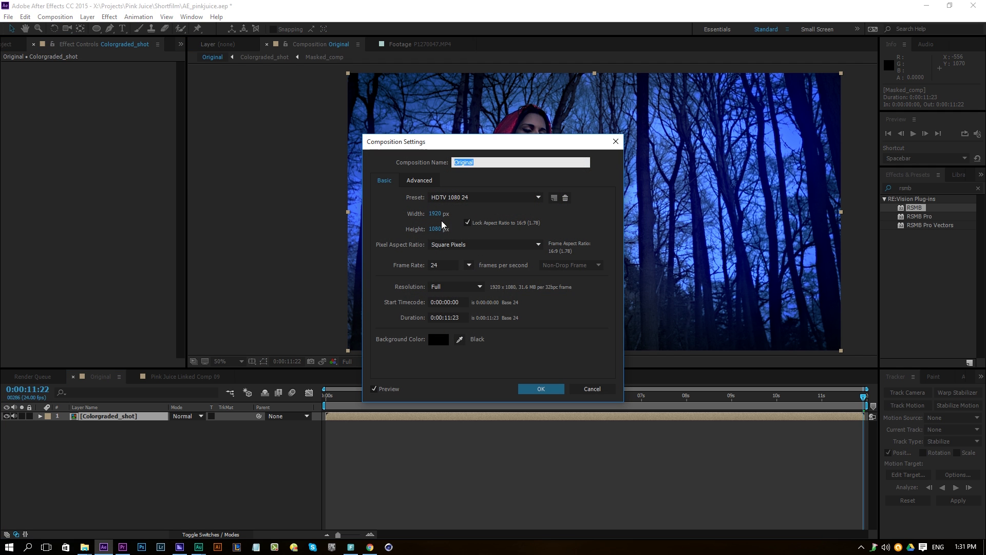
pyautogui.click(435, 229)
pyautogui.write('800')
pyautogui.press('Return')
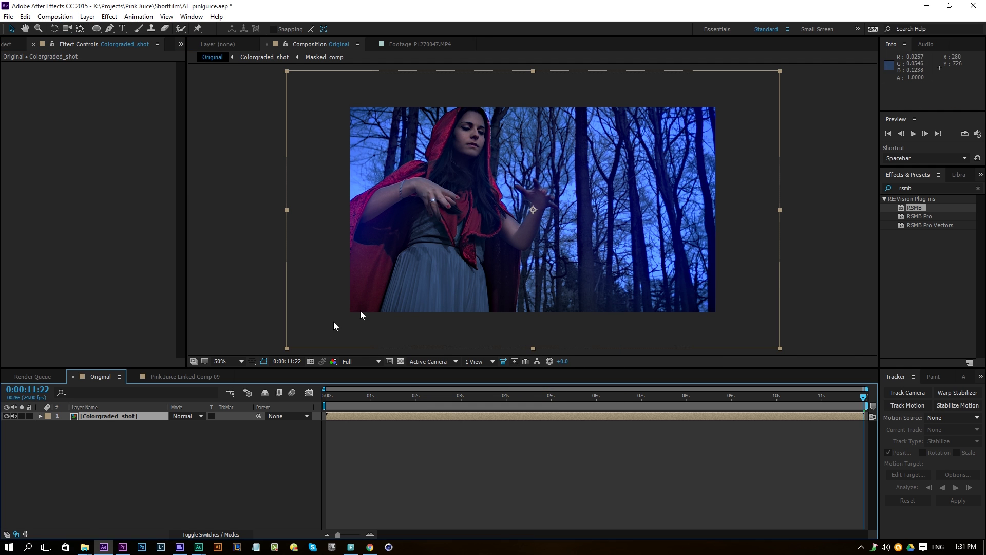
pyautogui.moveTo(285, 348); pyautogui.dragTo(317, 341)
pyautogui.hotkey('ctrl', 'z')
pyautogui.hotkey('ctrl', 'z')
# Set the Original composition's height to 800 px with the aspect ratio unlocked, and move the Colorgraded_shot layer down about 78 px.
pyautogui.click(55, 17)
pyautogui.click(66, 41)
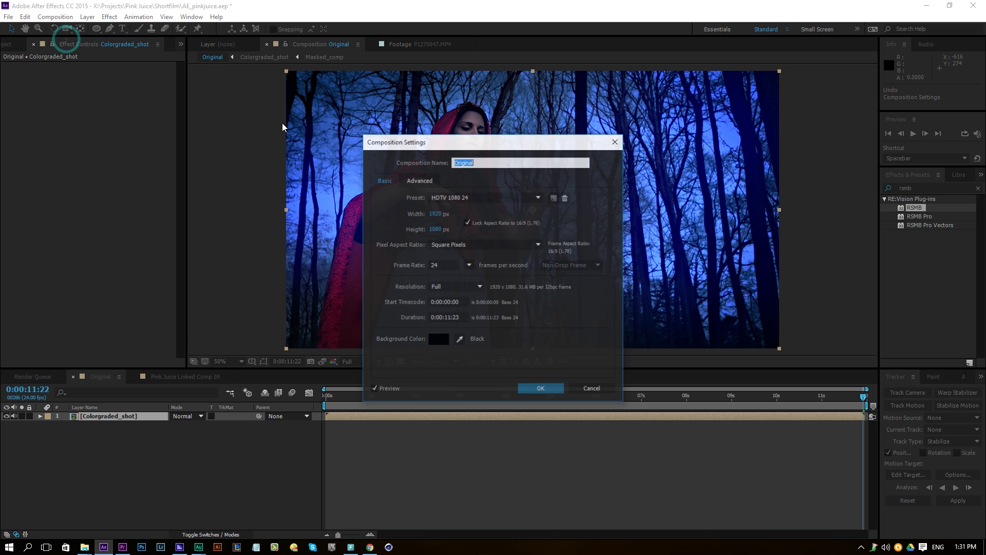
pyautogui.click(468, 223)
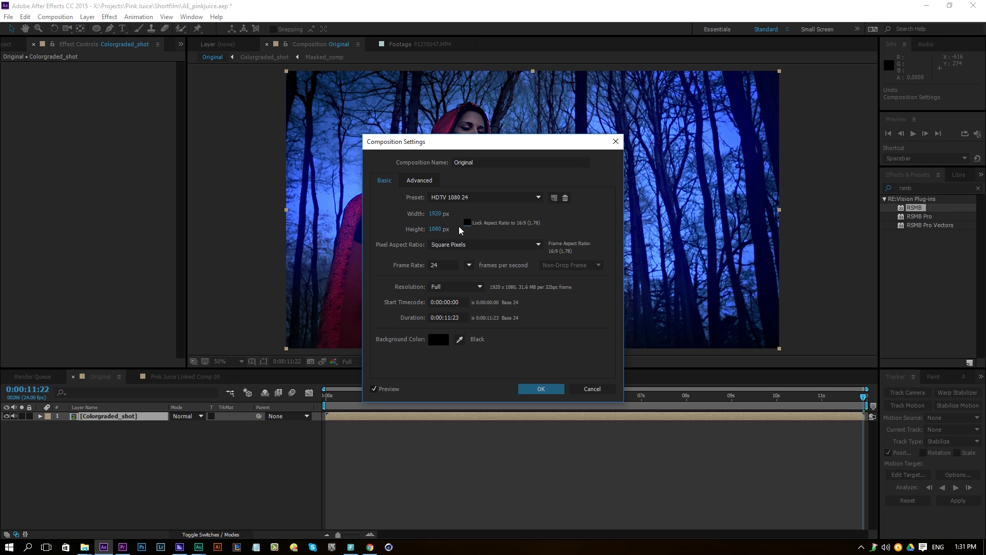
pyautogui.click(435, 227)
pyautogui.write('800')
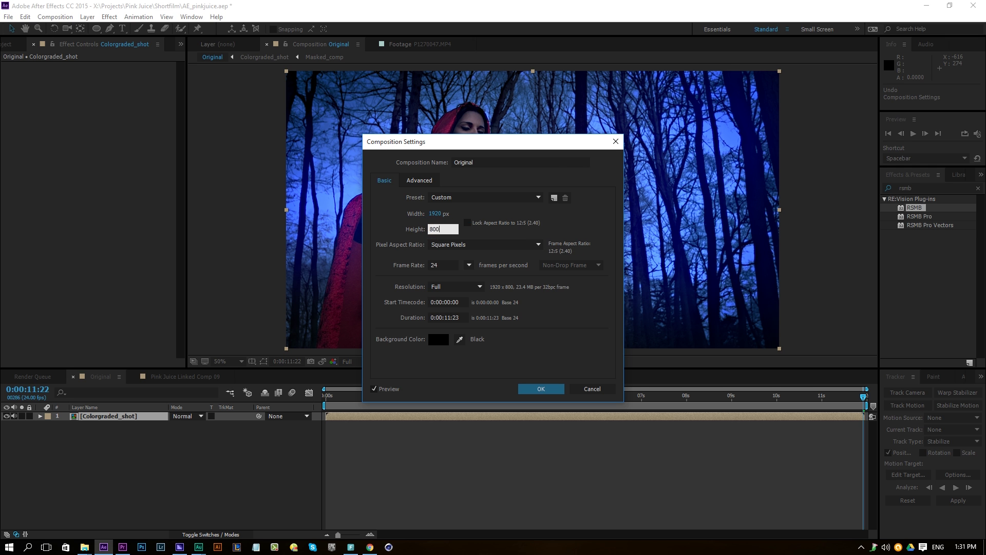
pyautogui.press('Return')
pyautogui.moveTo(485, 267); pyautogui.dragTo(482, 286)
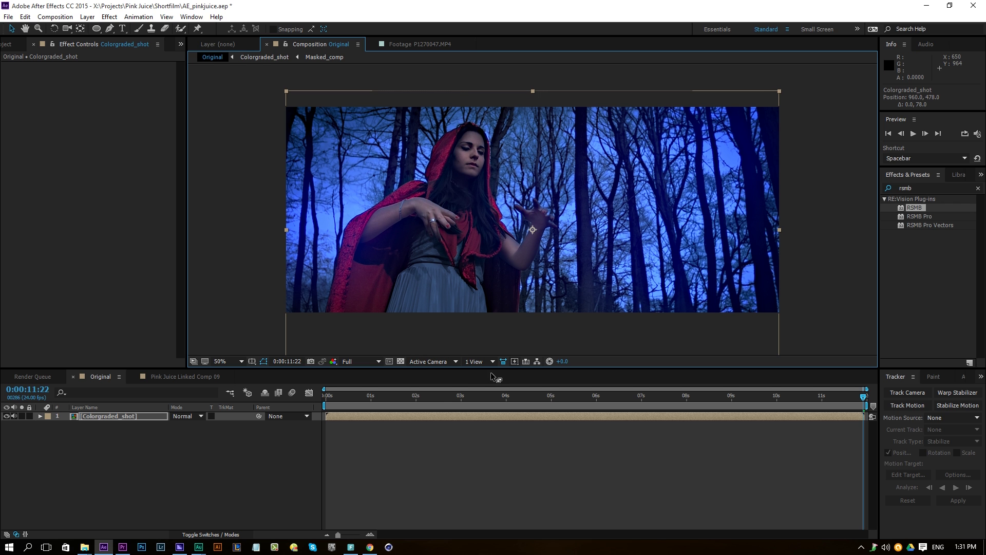
pyautogui.click(456, 403)
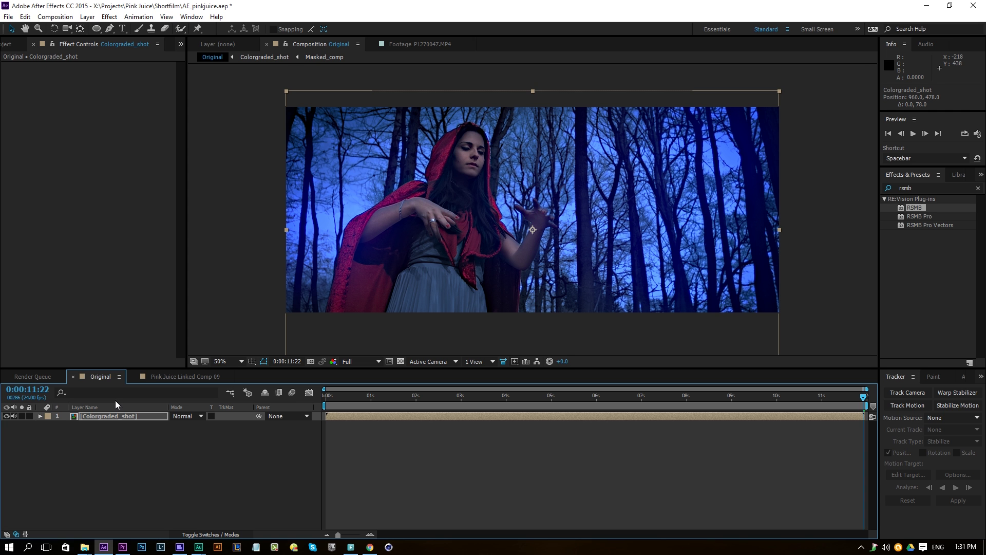
# Create a new composition with its height set to 1080 px at a width of 1920 px.
pyautogui.click(11, 48)
pyautogui.click(32, 362)
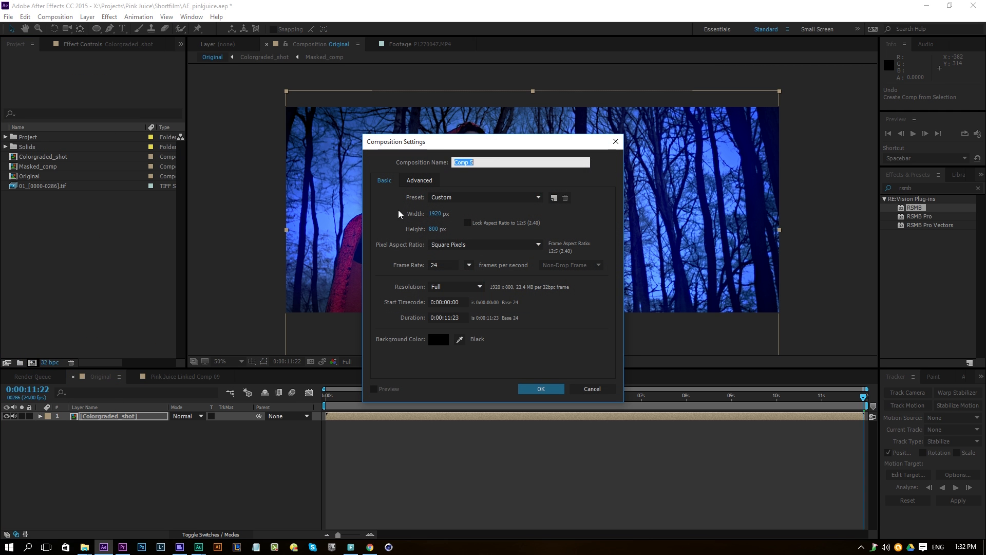
pyautogui.click(435, 229)
pyautogui.write('1080')
pyautogui.press('Return')
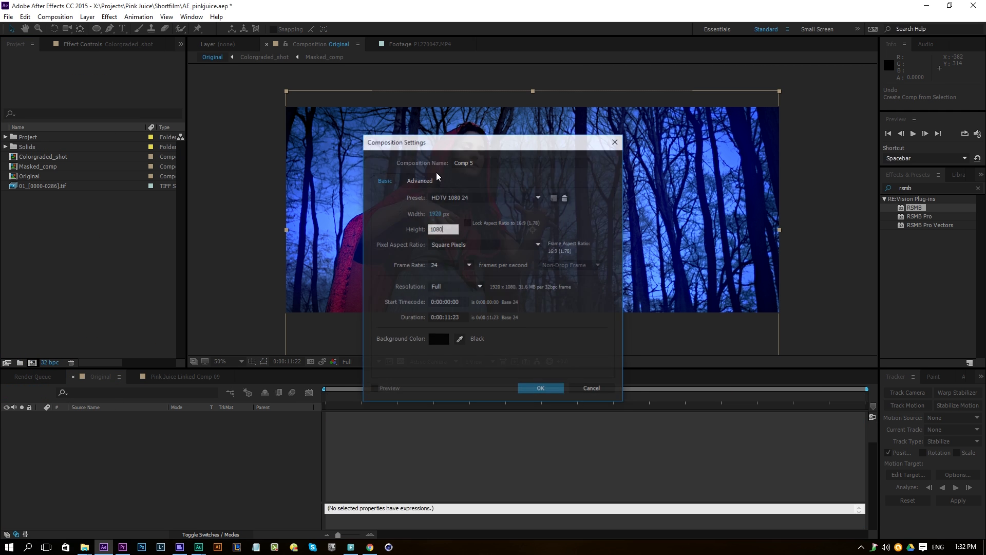
# Place the Original composition into Comp 5 as a layer and move the current time to 0:00:11:22.
pyautogui.click(199, 377)
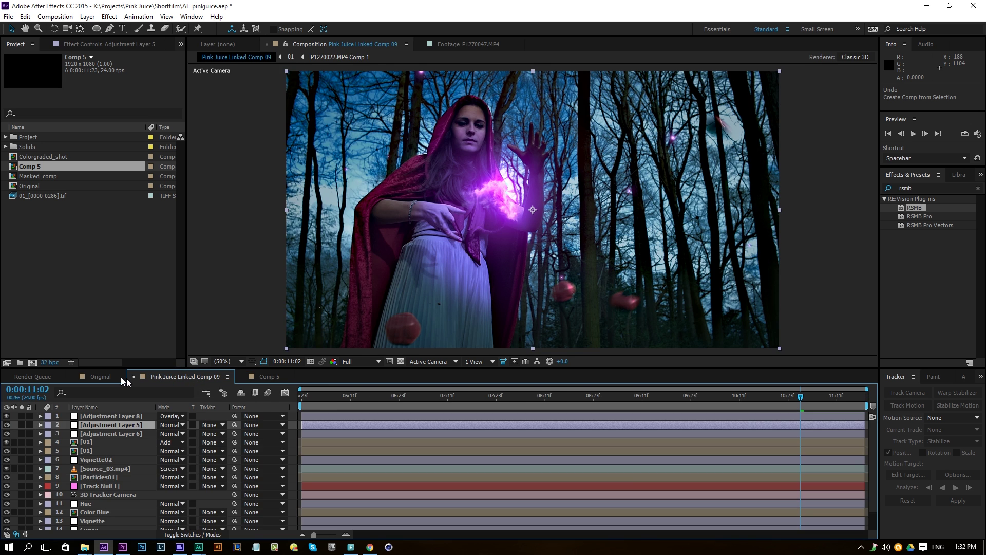
pyautogui.click(105, 377)
pyautogui.click(35, 189)
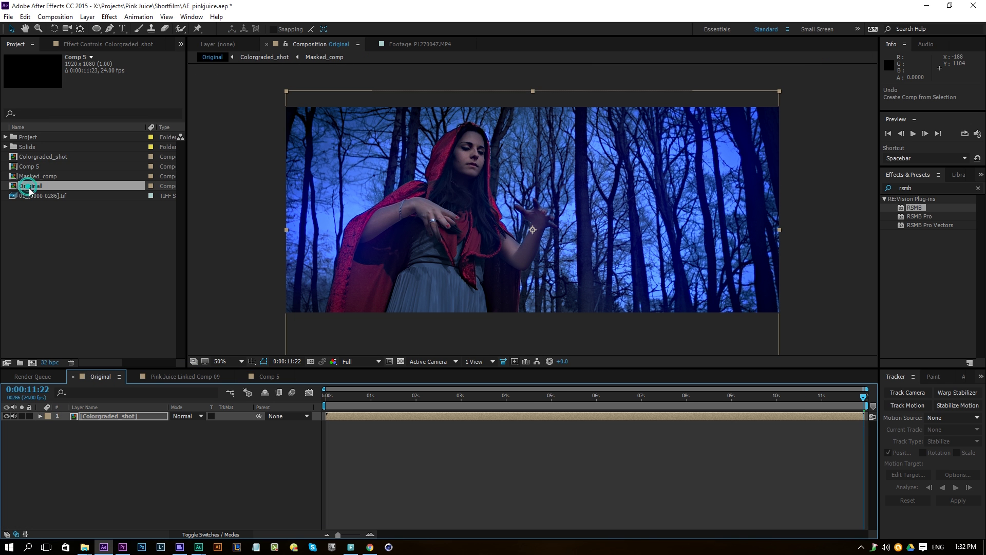
pyautogui.click(252, 377)
pyautogui.moveTo(57, 187); pyautogui.dragTo(107, 435)
pyautogui.moveTo(808, 401); pyautogui.dragTo(866, 396)
pyautogui.click(768, 479)
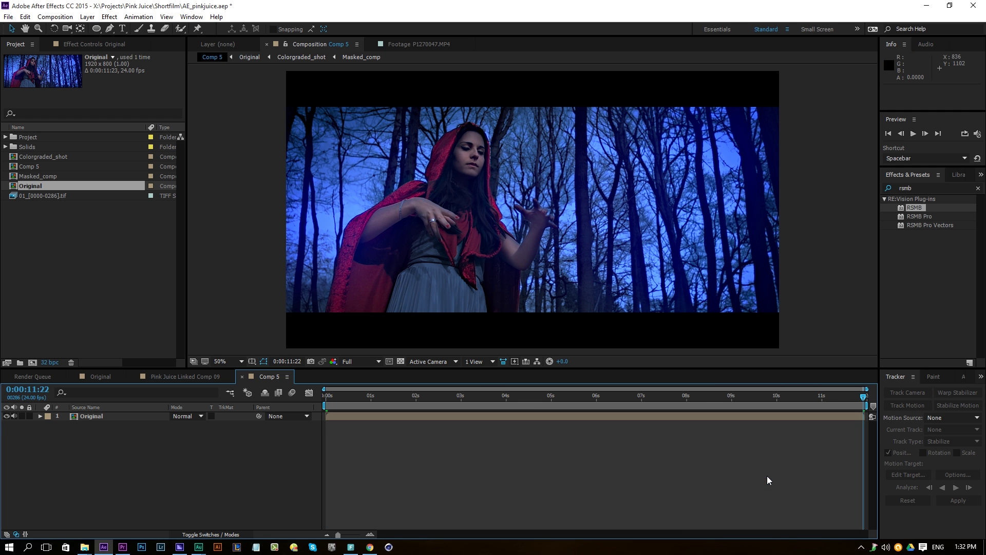
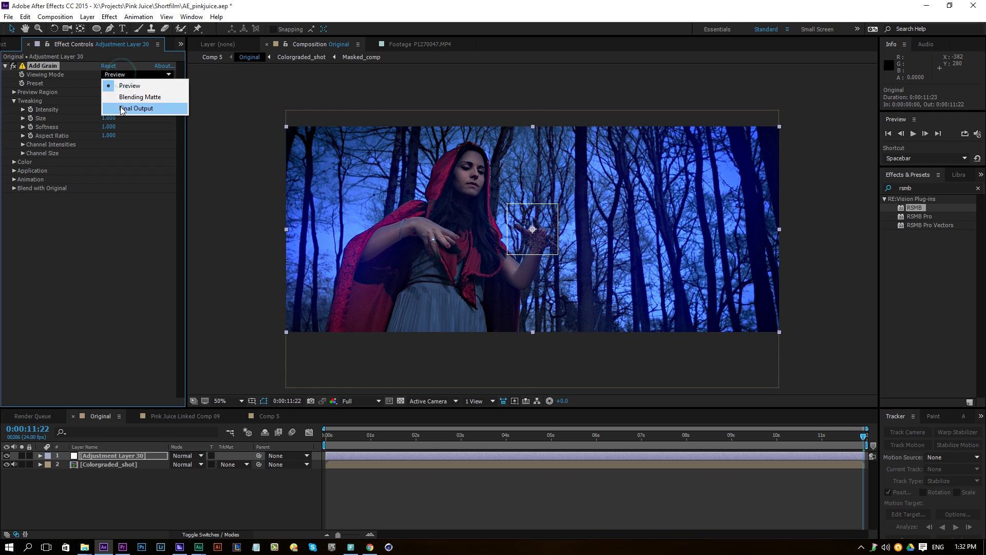
# Set Add Grain on the adjustment layer to Final Output viewing mode, with Intensity 0.1 and Size 0.05.
pyautogui.click(112, 109)
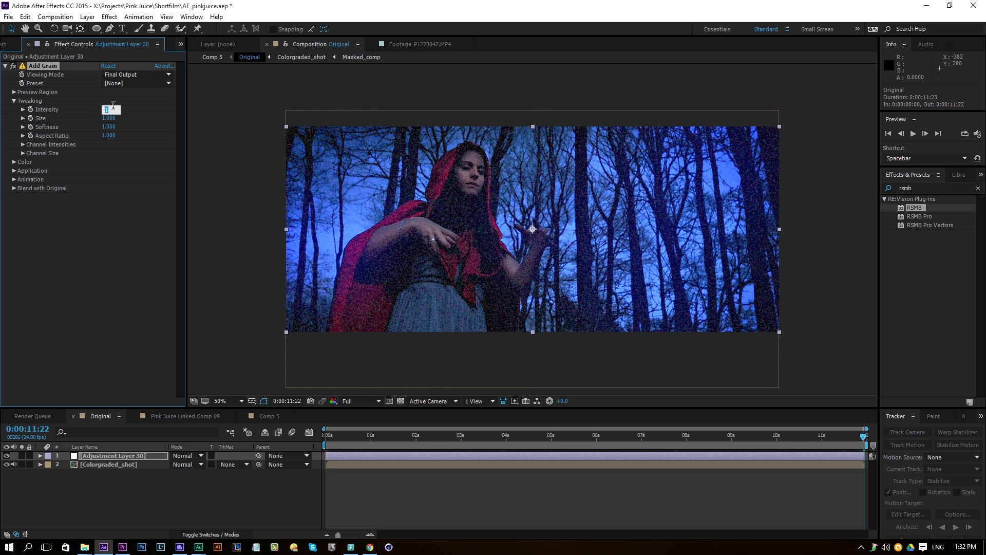
pyautogui.write('.1')
pyautogui.press('Tab')
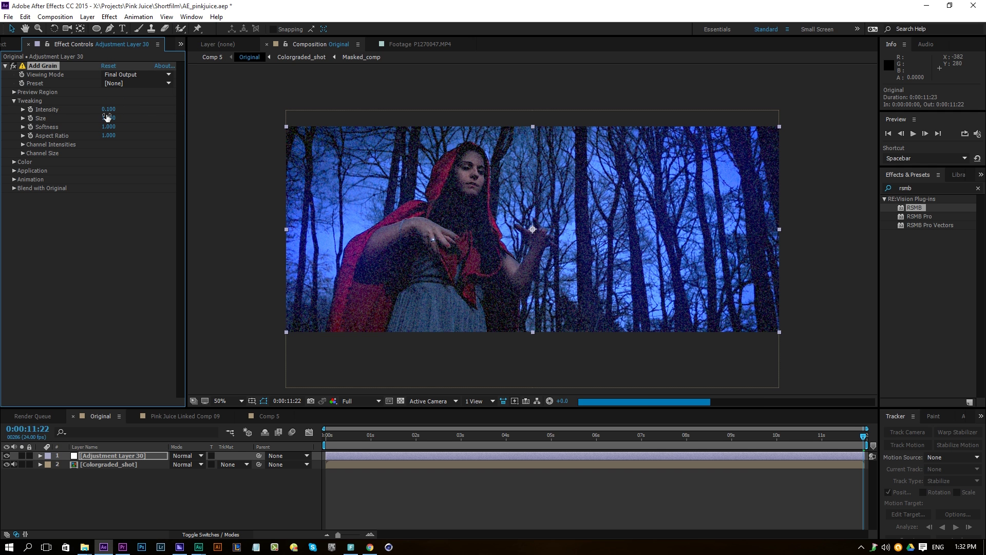
pyautogui.write('.05')
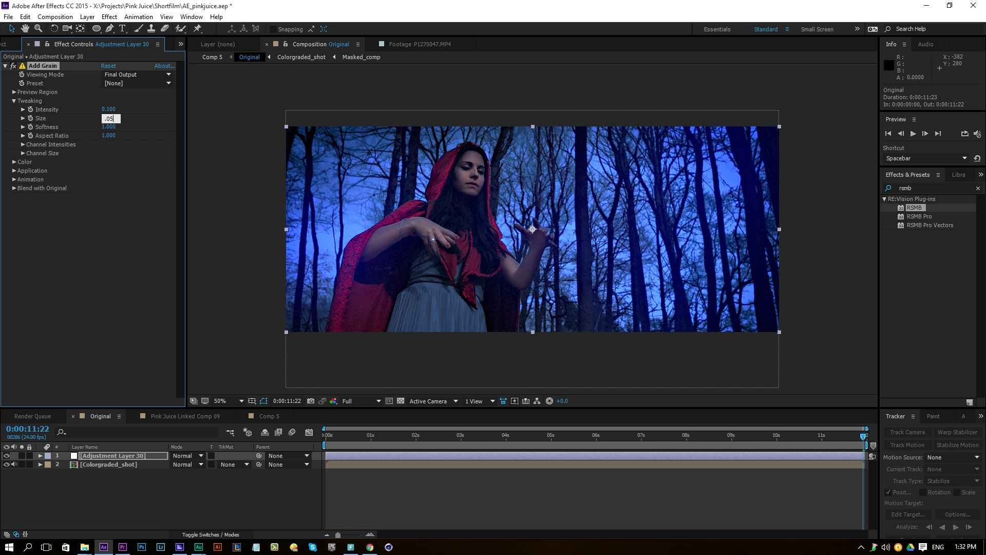
pyautogui.press('Return')
# Try grain Intensity values of 0.05 and 0.01, and compare the frame with the grain layer hidden and shown.
pyautogui.press('.')
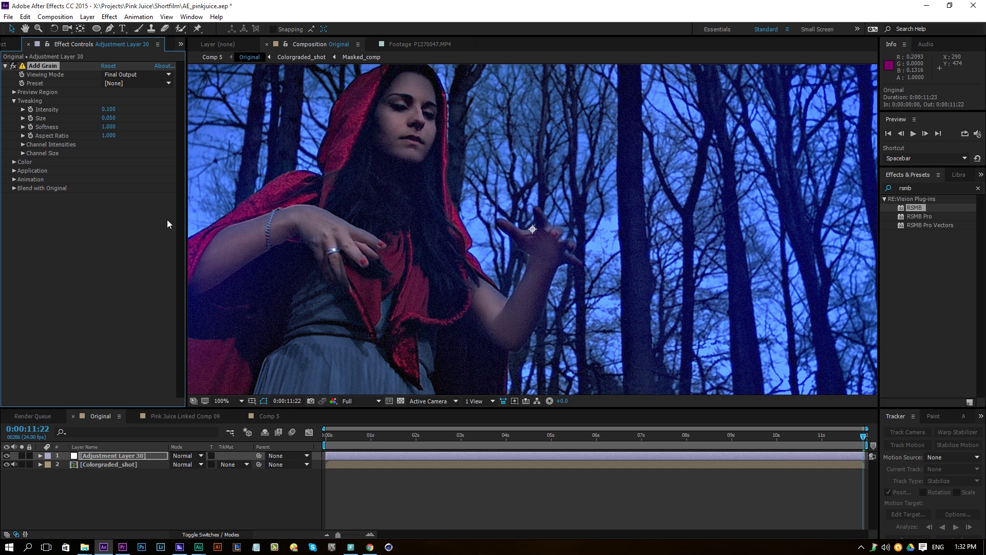
pyautogui.click(109, 109)
pyautogui.write('.05')
pyautogui.press('Return')
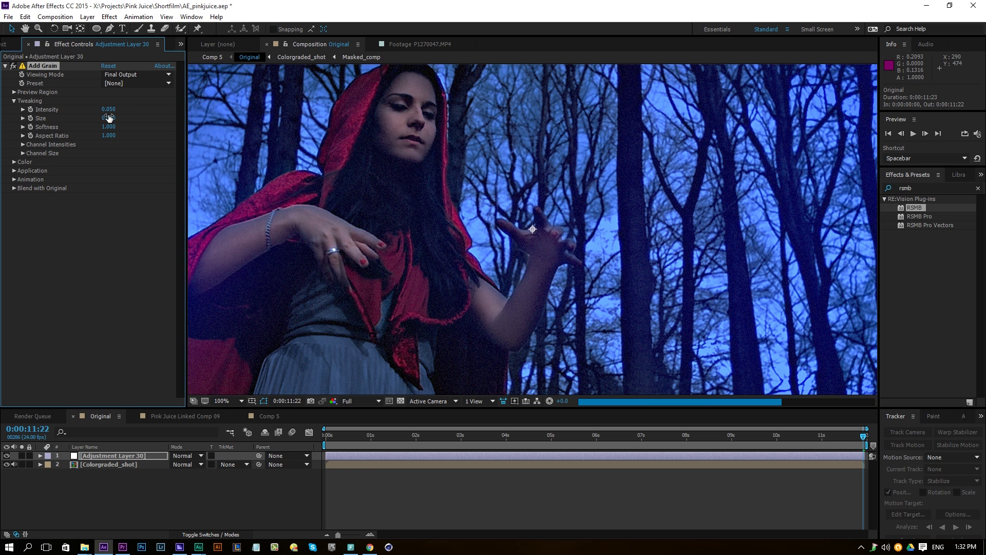
pyautogui.click(109, 109)
pyautogui.write('0.01')
pyautogui.press('Return')
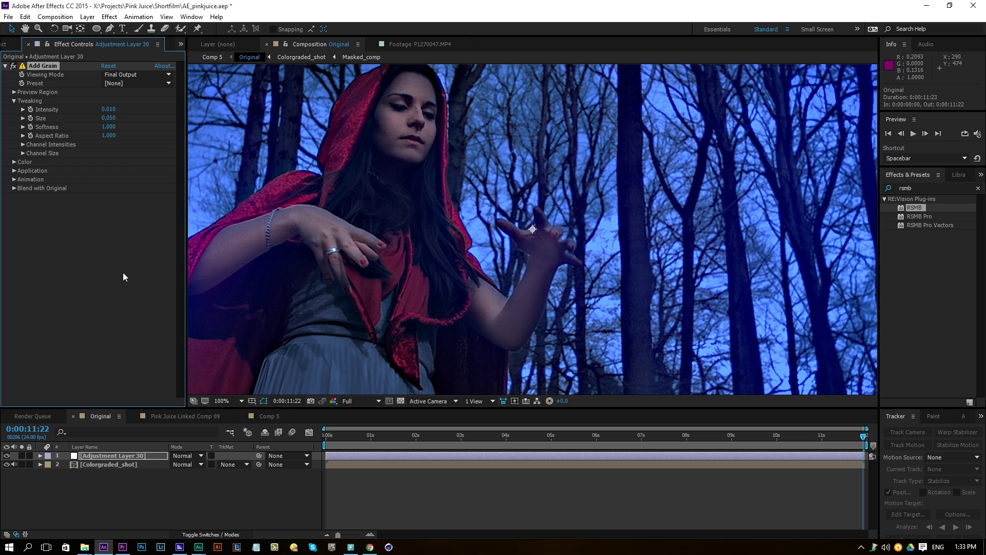
pyautogui.click(9, 457)
pyautogui.click(9, 457)
# Set the Add Grain Intensity to 0.02 and compare the frame with the grain layer hidden and shown.
pyautogui.click(106, 110)
pyautogui.click(114, 110)
pyautogui.press('BackSpace')
pyautogui.write('2')
pyautogui.press('Return')
pyautogui.click(7, 456)
pyautogui.click(7, 456)
pyautogui.press(',')
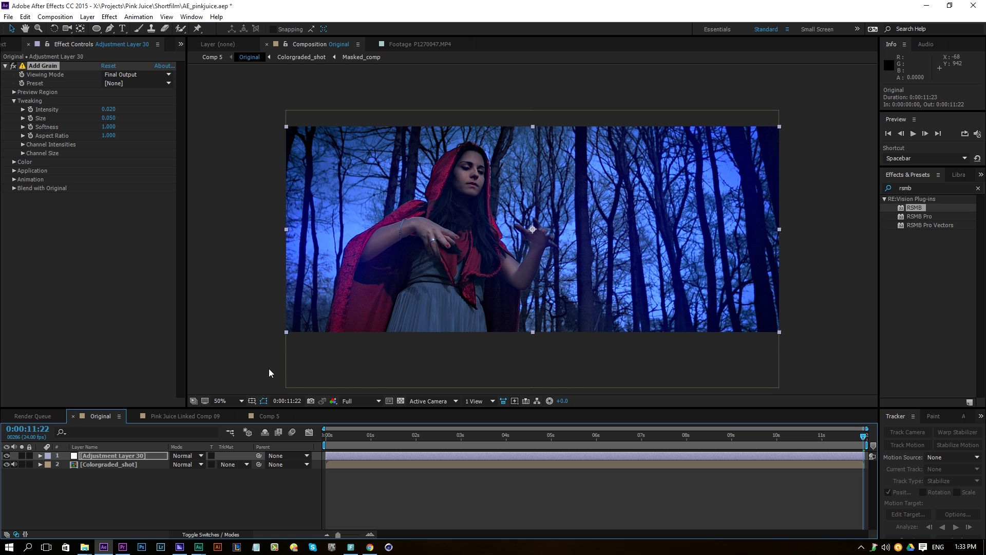
# Inspect the letterboxed, graded shot with its grain in Comp 5, with the layer deselected.
pyautogui.click(272, 414)
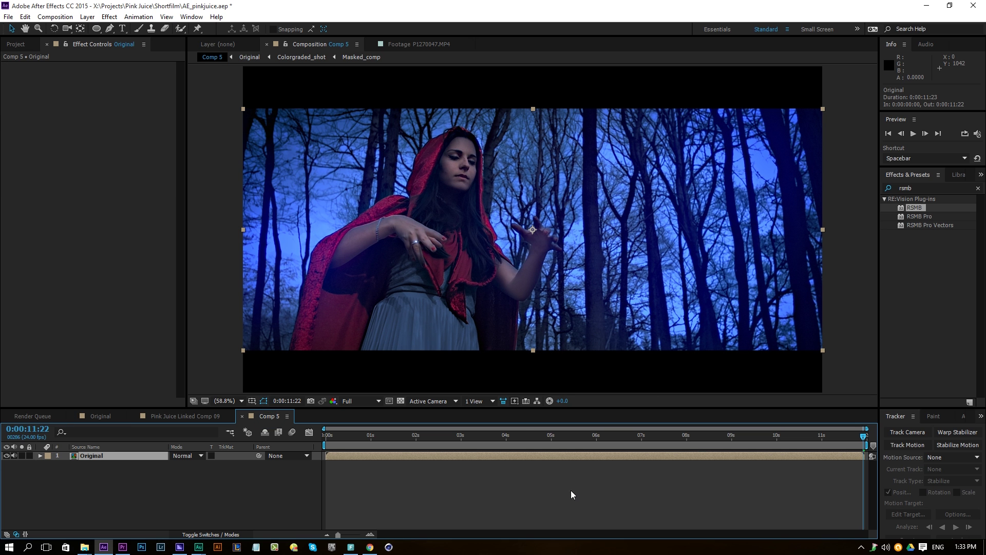
pyautogui.click(646, 492)
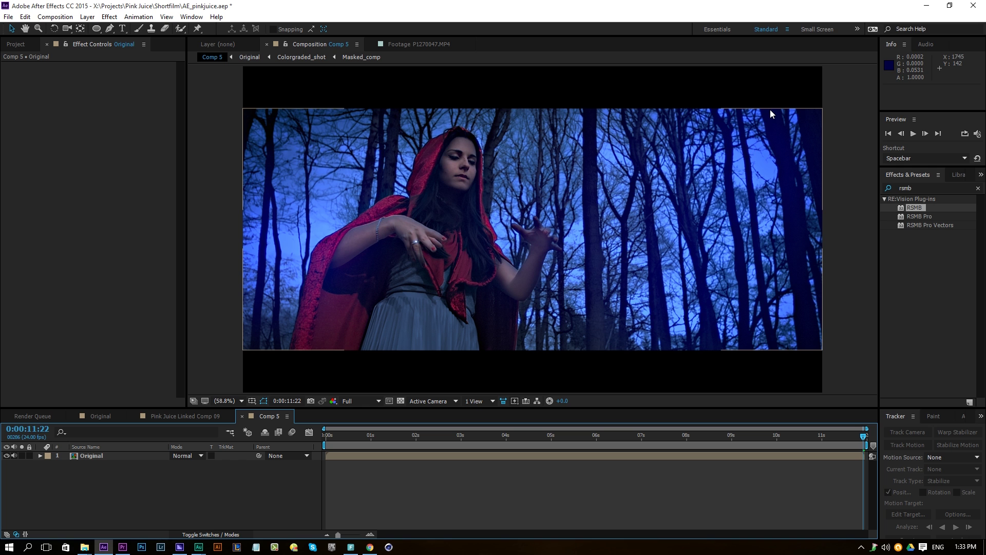
pyautogui.press('/')
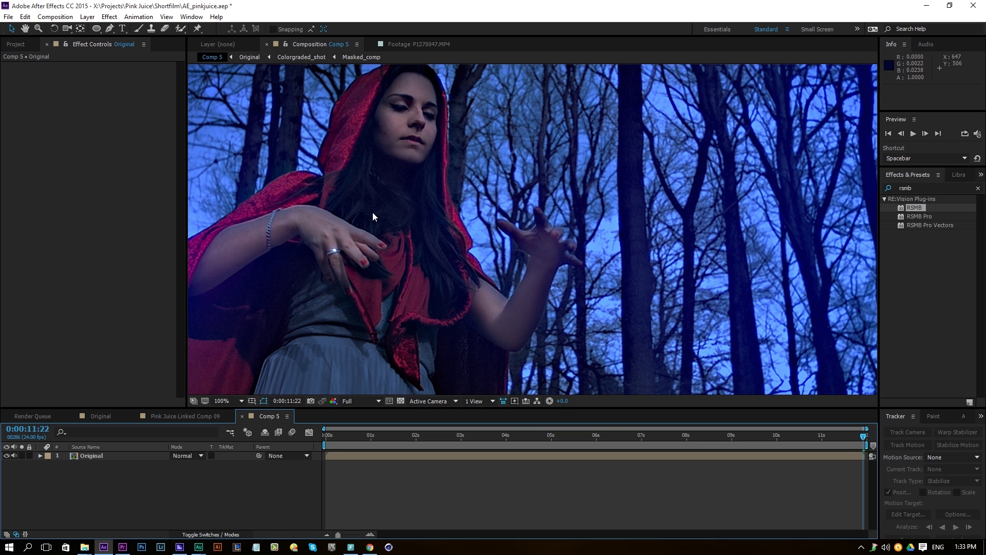
pyautogui.press(',')
pyautogui.press(',')
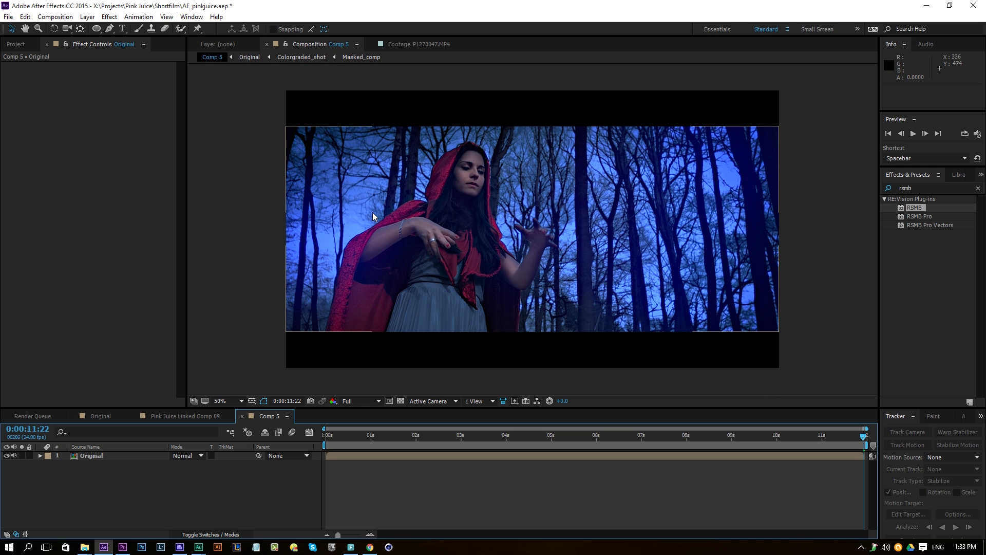